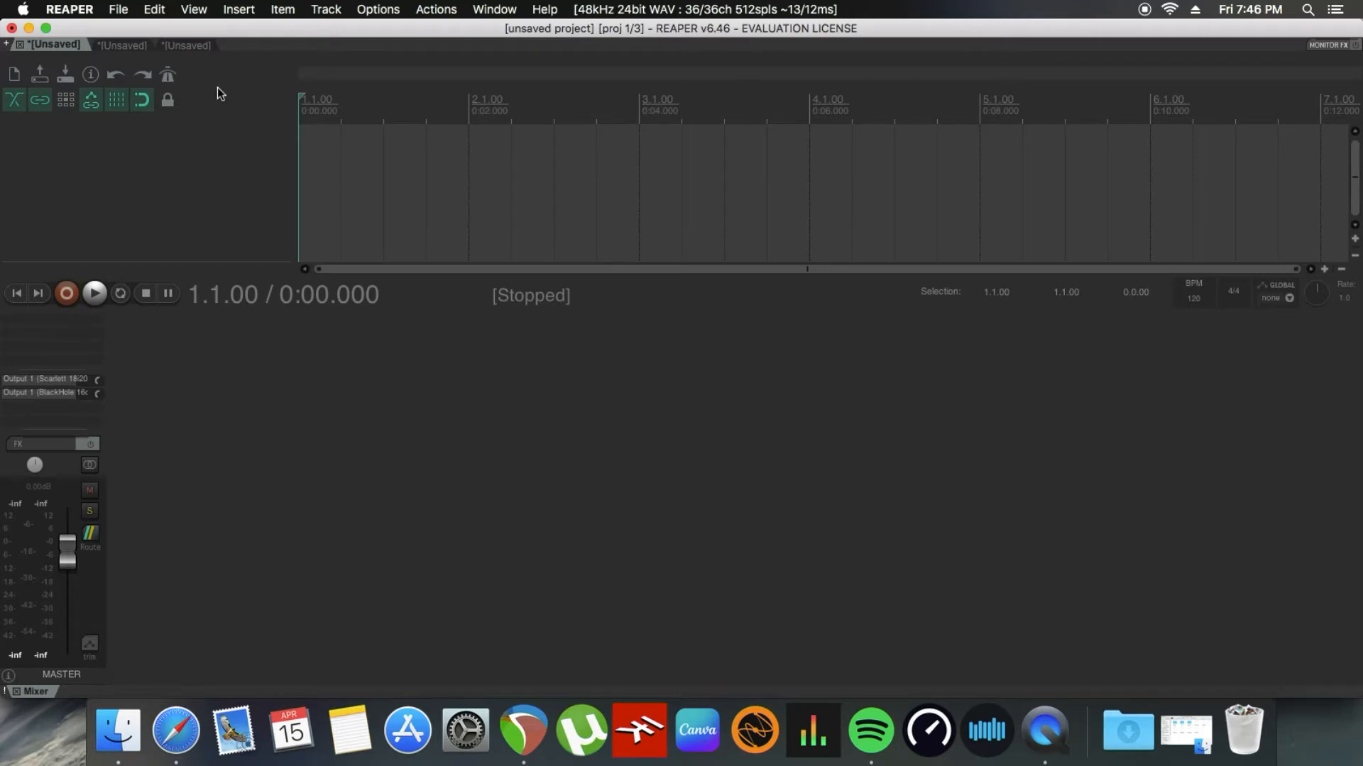
Step: Insert a new track and import Mastering Demo.wav from Projects/YouTube/Inside The Studio/Plugin Demos/Masterdesk Classic in Documents
left_click(325, 10)
left_click(327, 29)
left_click(237, 12)
left_click(240, 37)
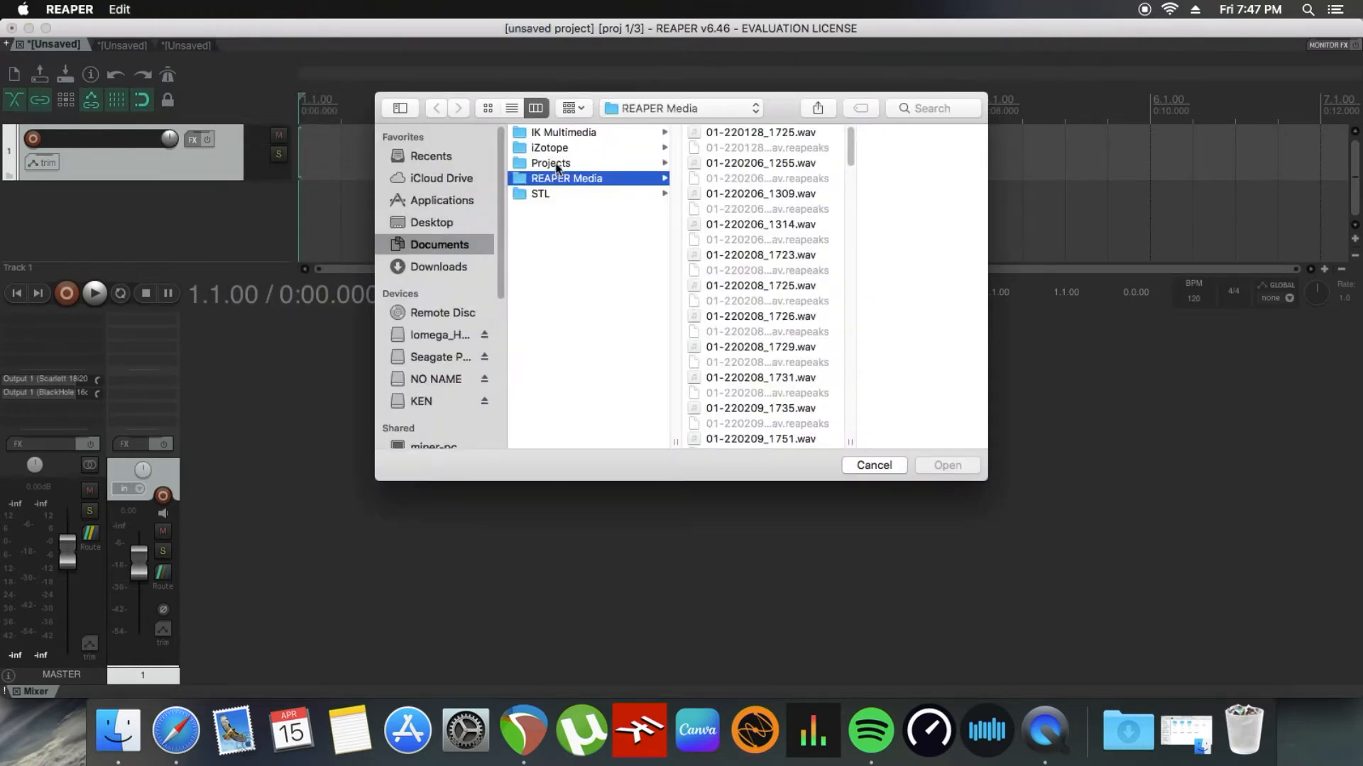
left_click(558, 163)
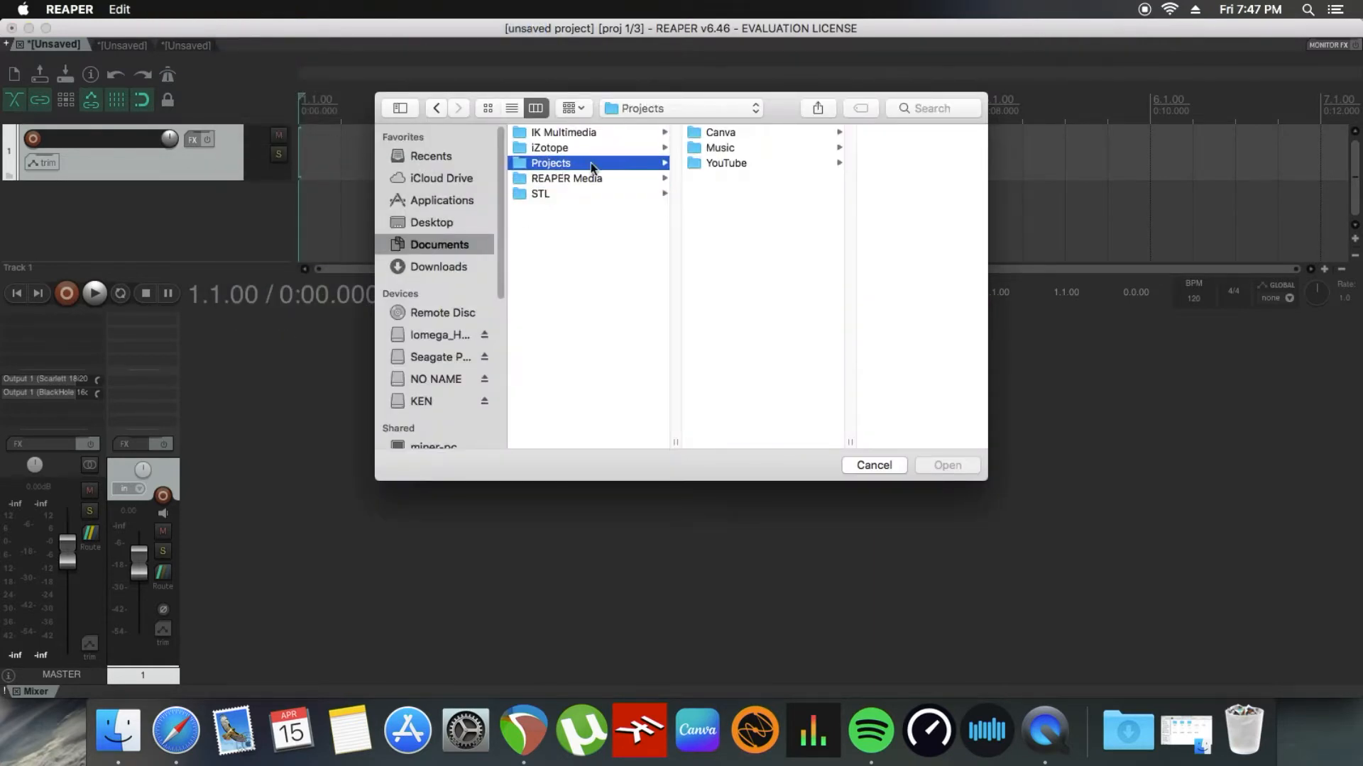
left_click(731, 166)
left_click(866, 136)
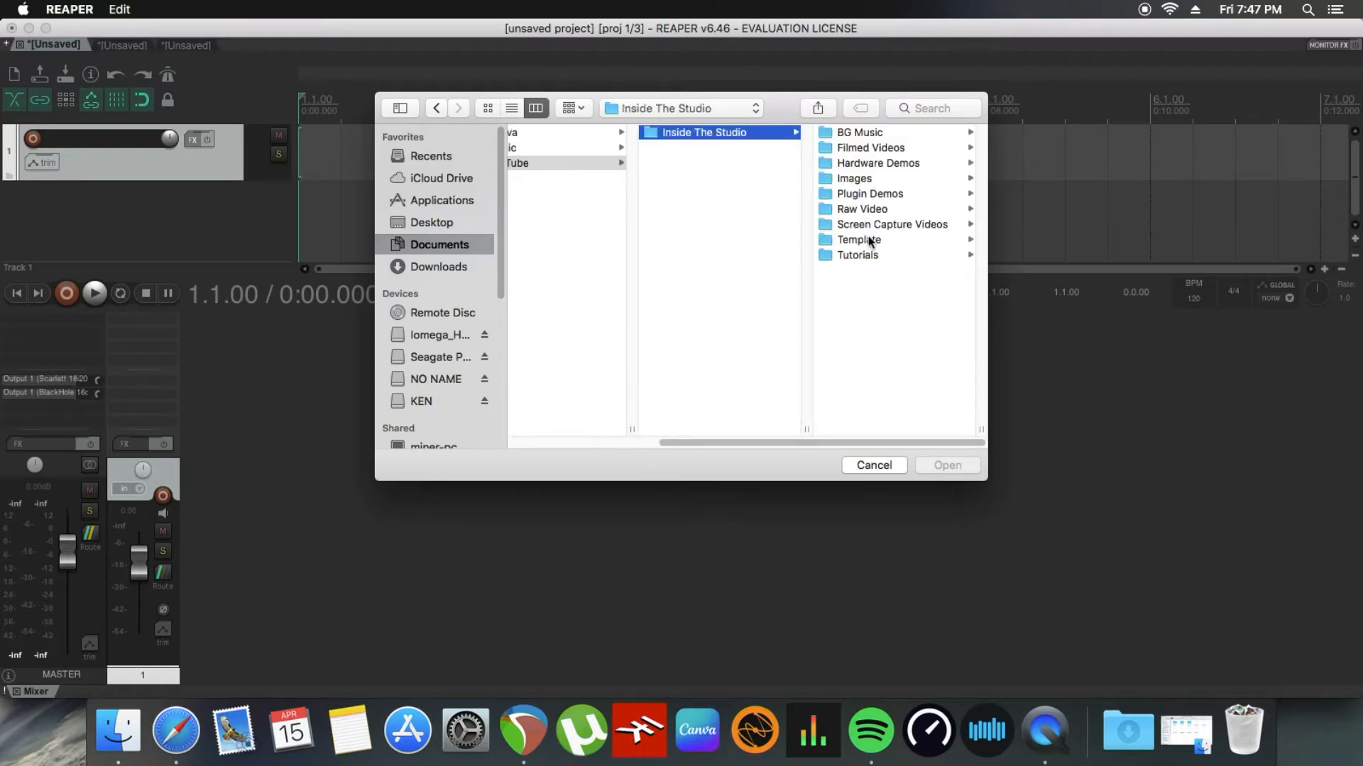
left_click(866, 196)
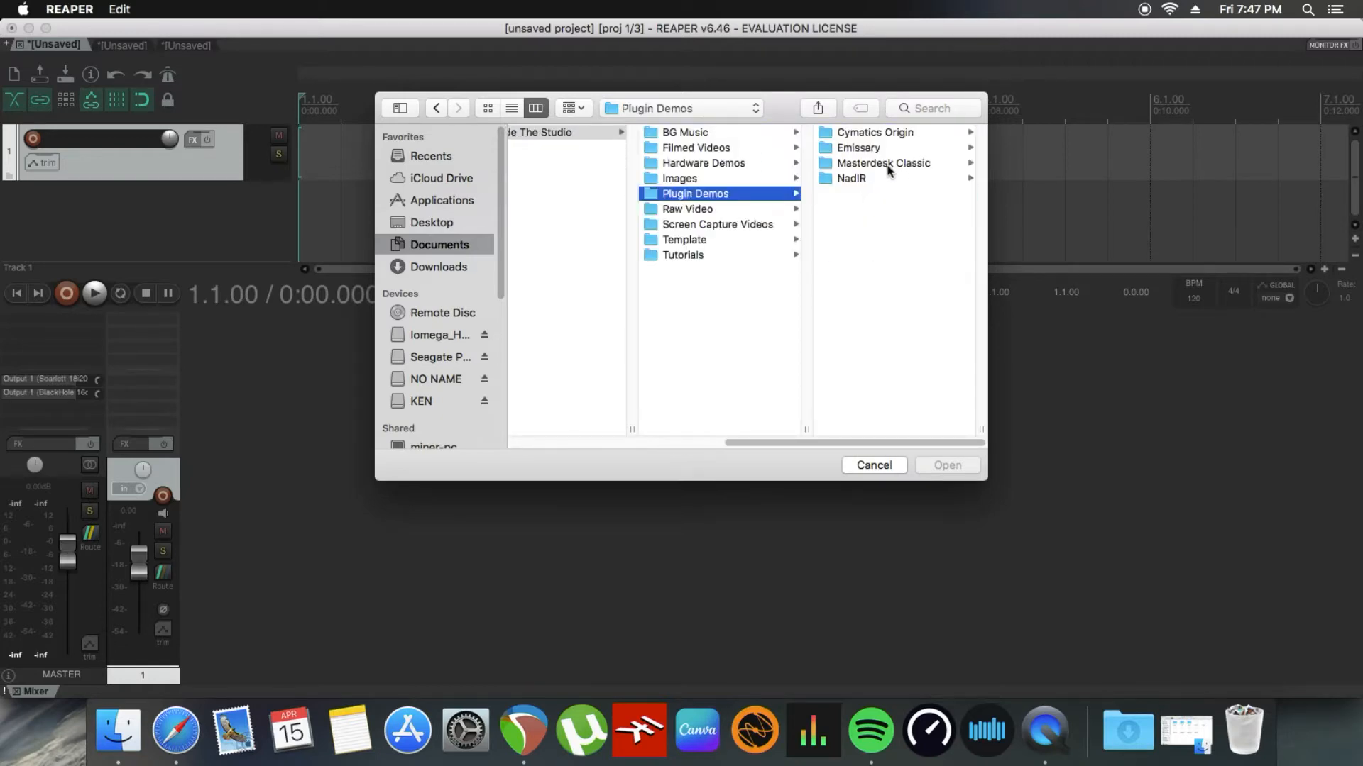
left_click(892, 164)
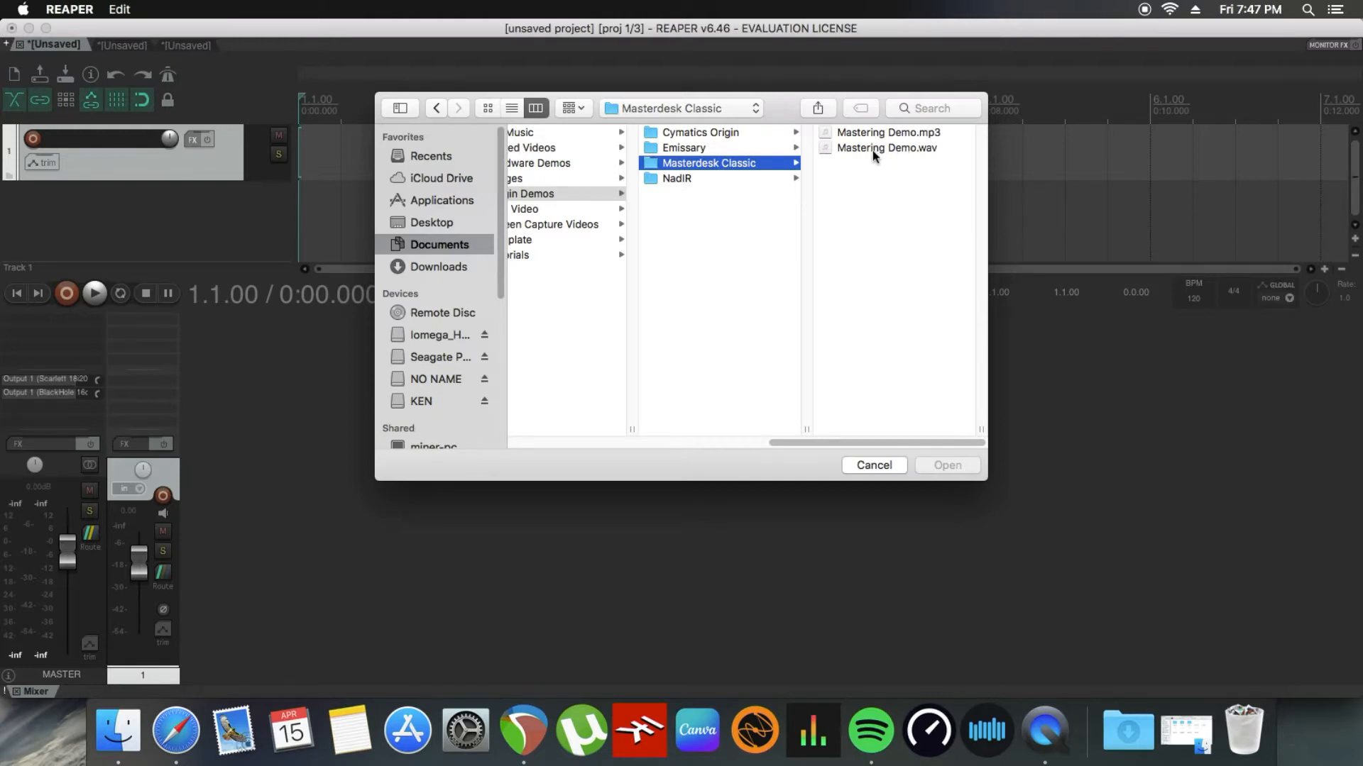
double_click(872, 148)
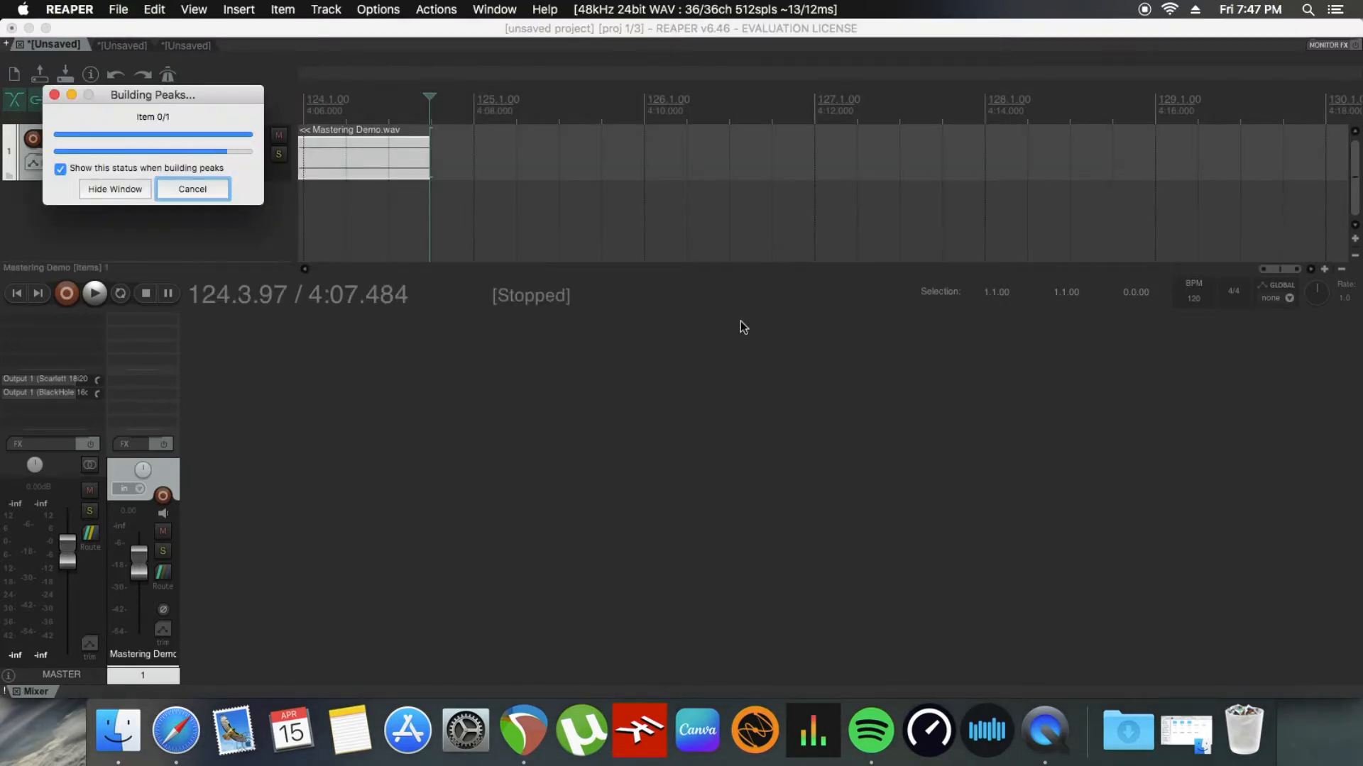
Step: Return to the project start and trim the silent beginning of the Mastering Demo.wav item, keeping it at the start of the timeline
left_click(17, 293)
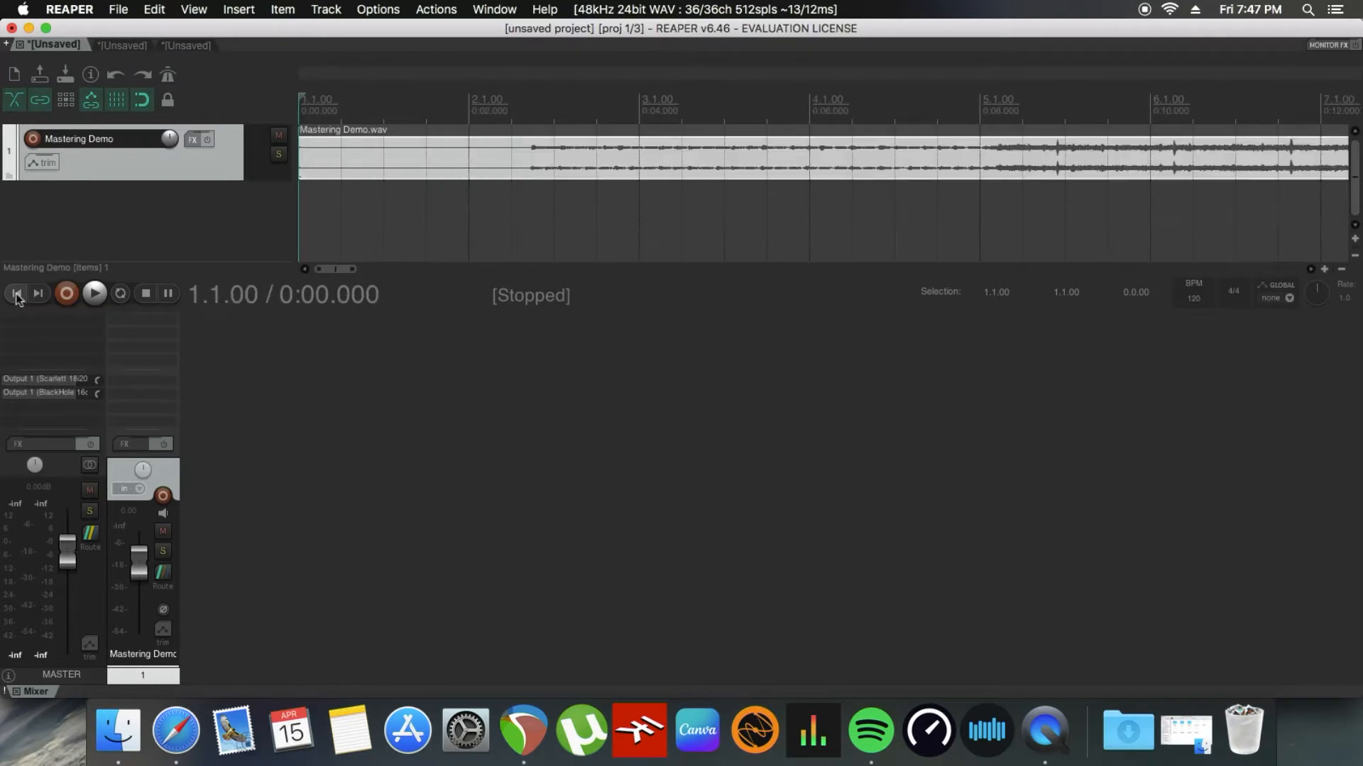
left_click_drag(299, 165, 256, 167)
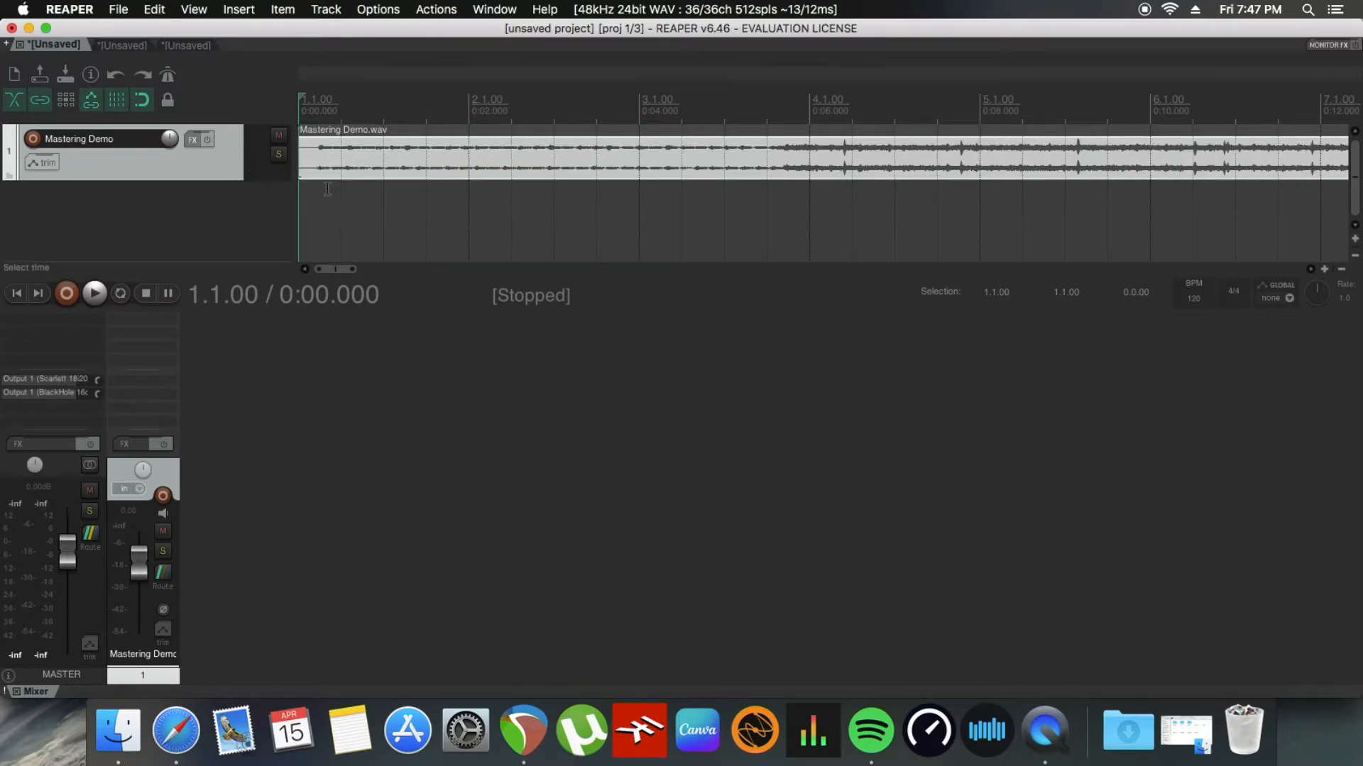
Step: Add the VST version of bx_masterdesk Classic to the Mastering Demo track and move its FX window clear of the track controls
left_click(134, 447)
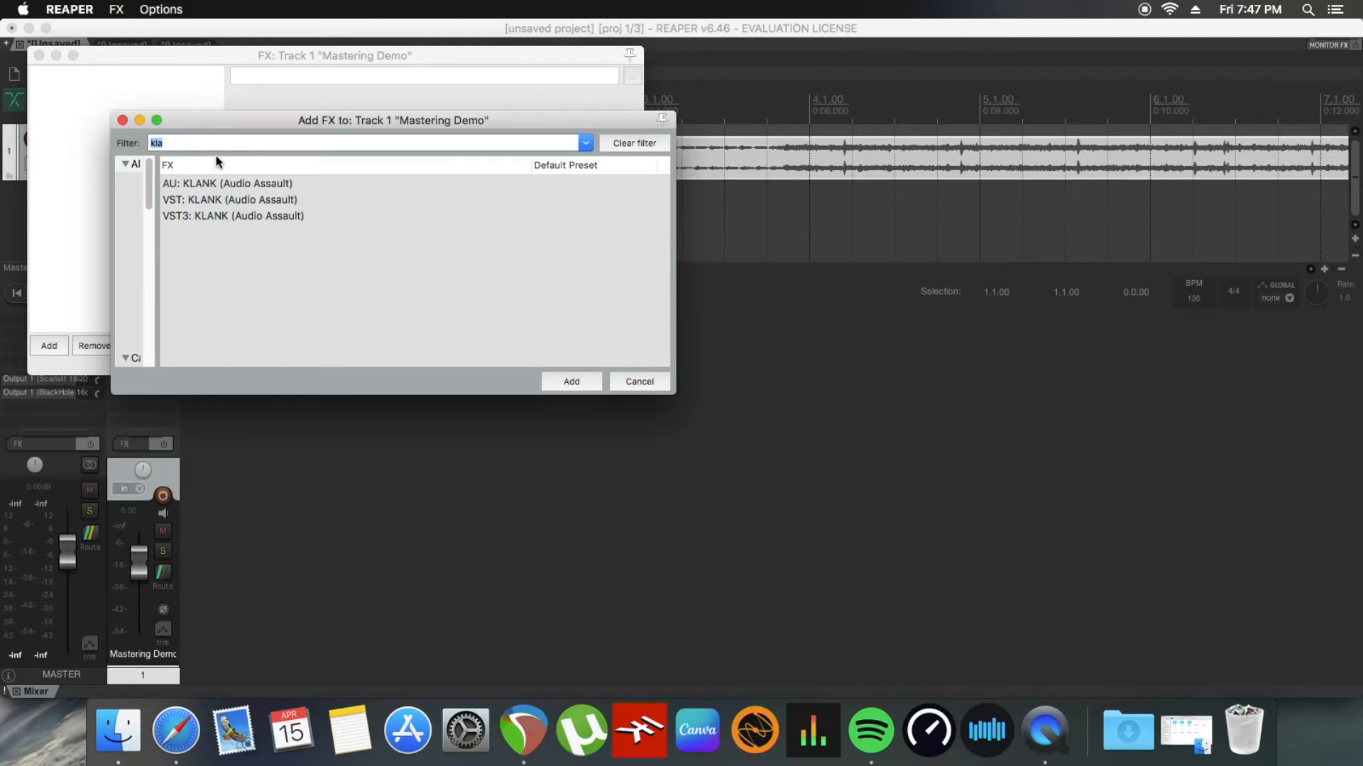
key("BackSpace")
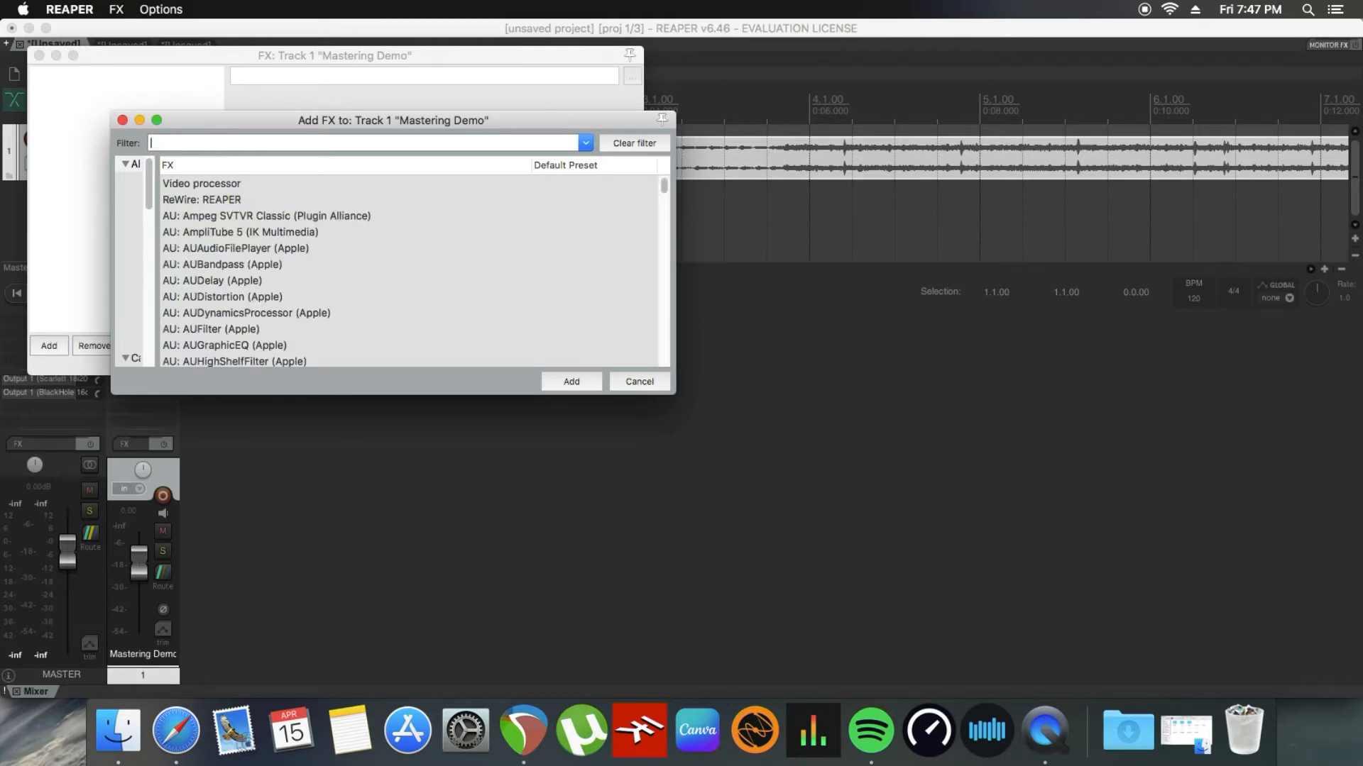
type("master")
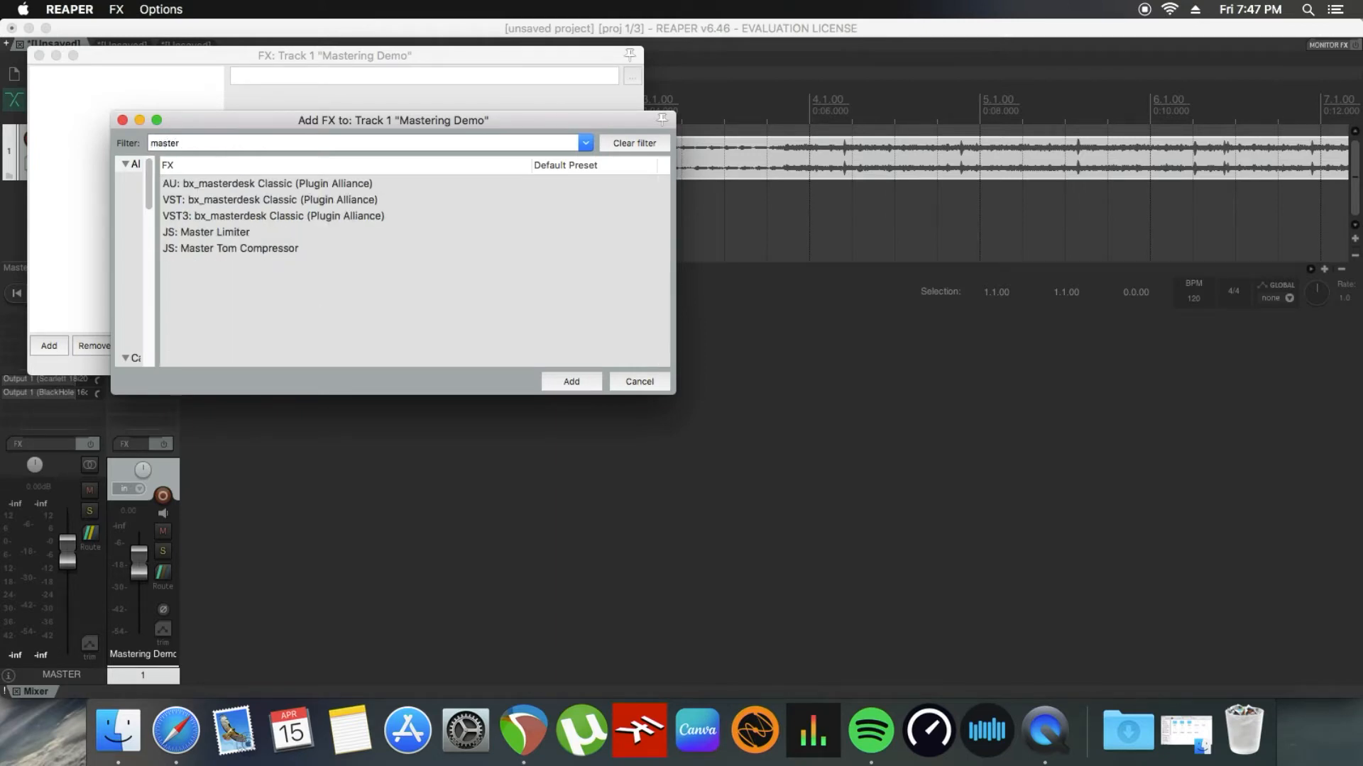
left_click(218, 201)
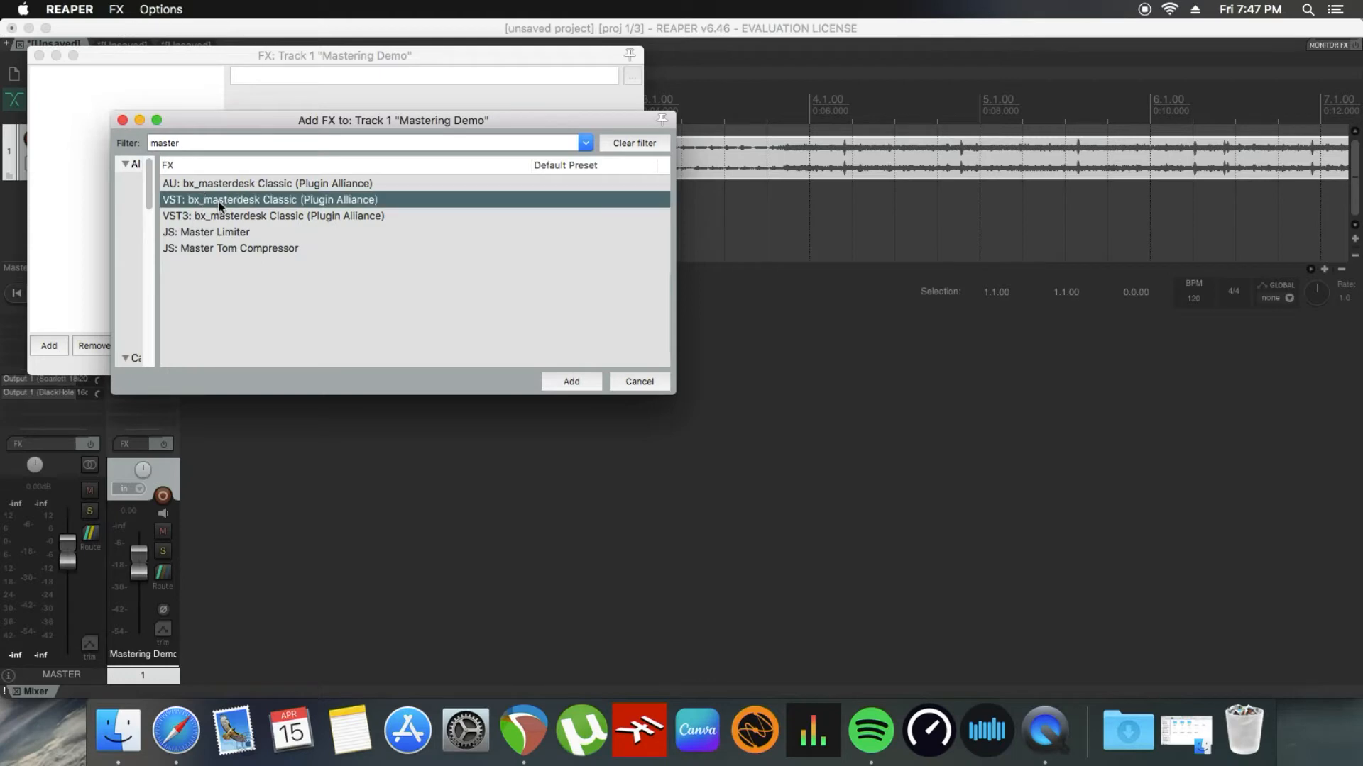
double_click(219, 201)
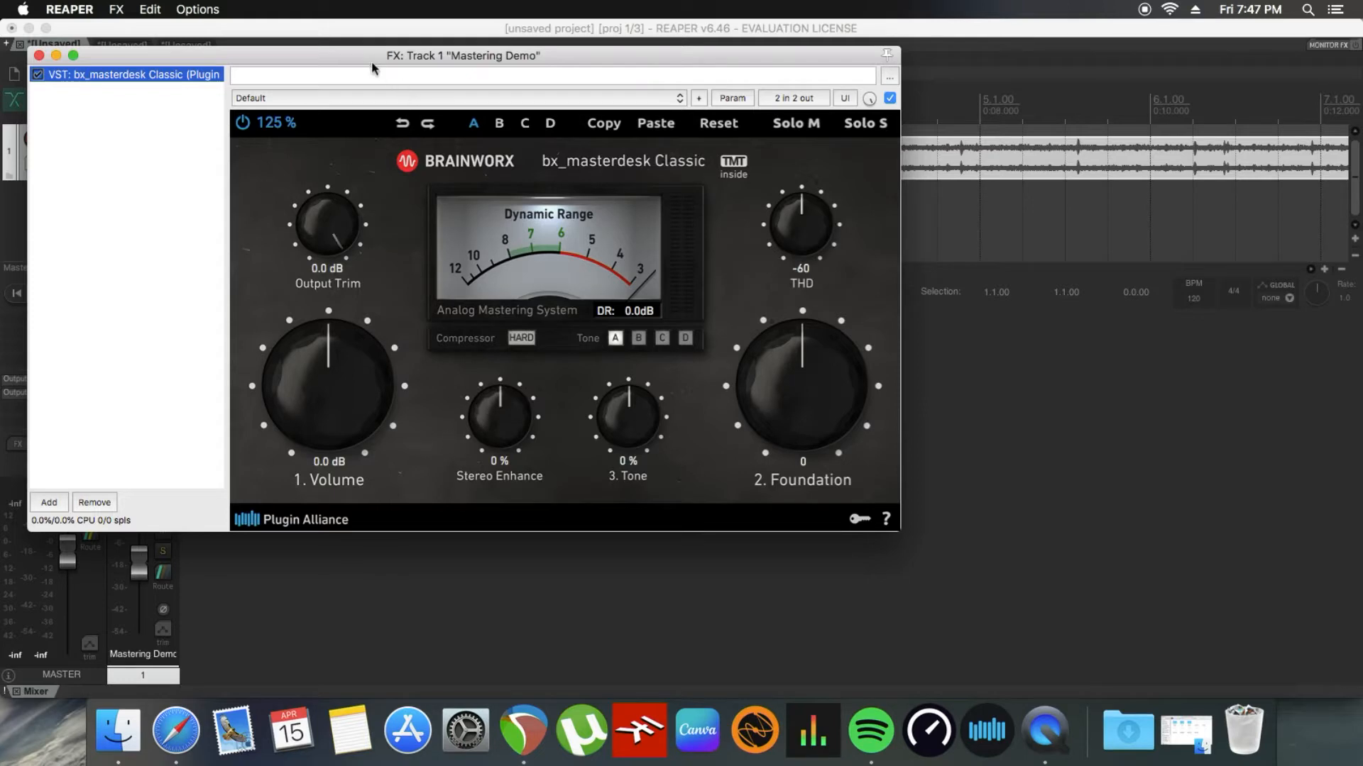
left_click_drag(372, 64, 812, 228)
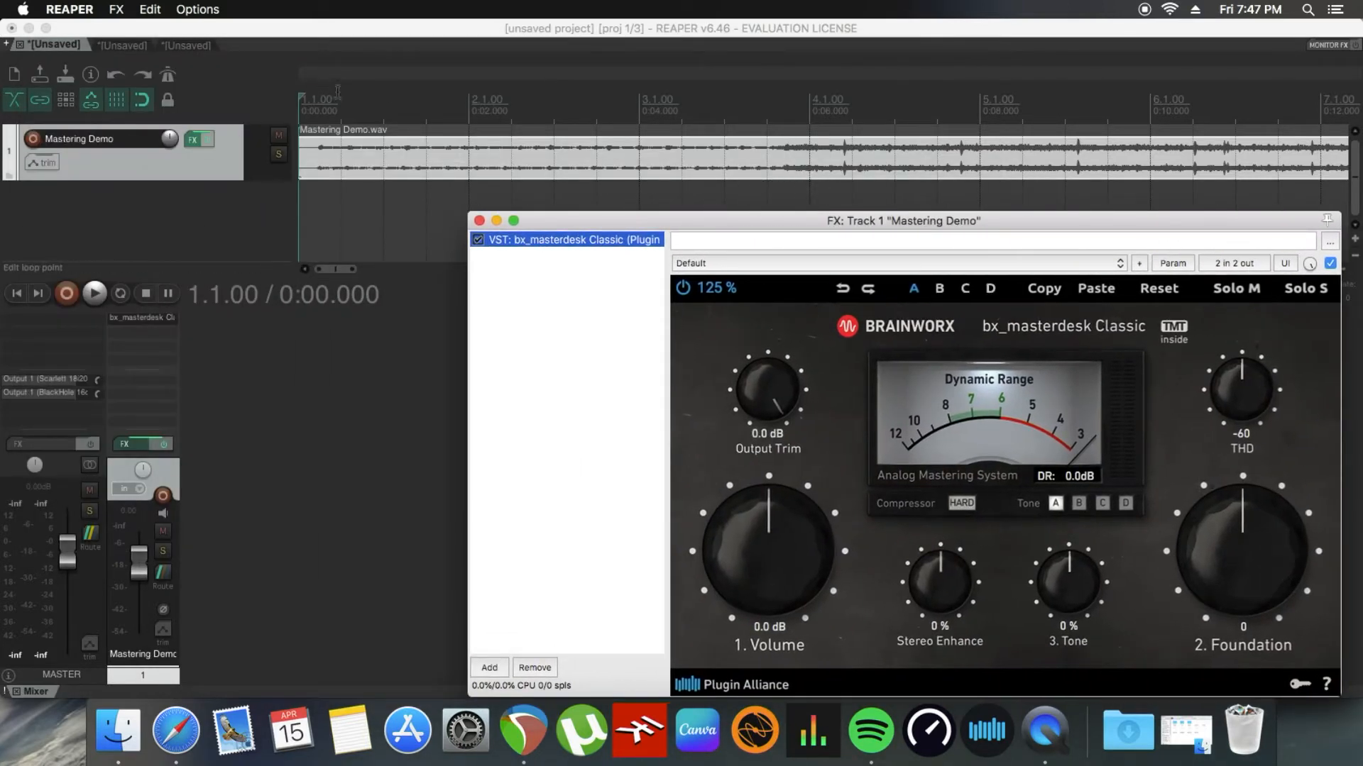
Step: Insert a second empty track below the Mastering Demo track
left_click(329, 331)
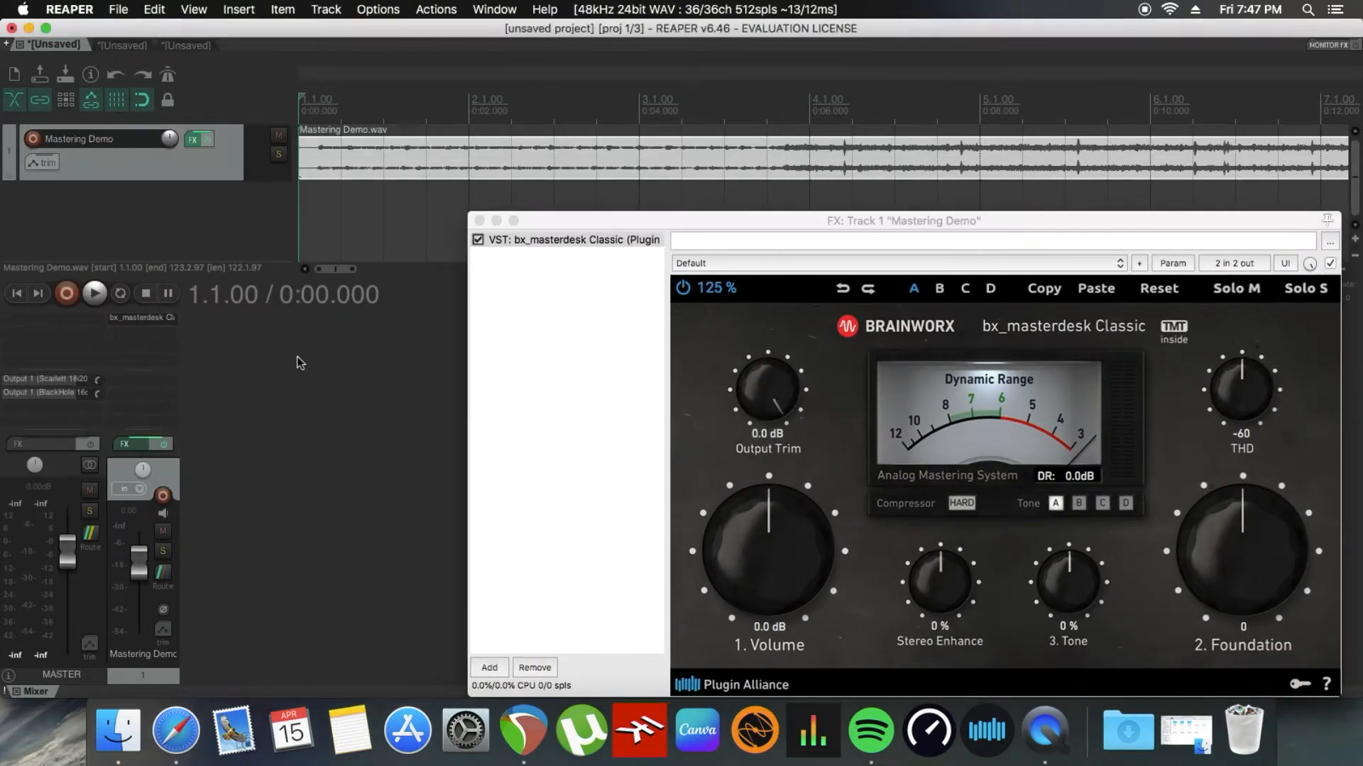
left_click(326, 10)
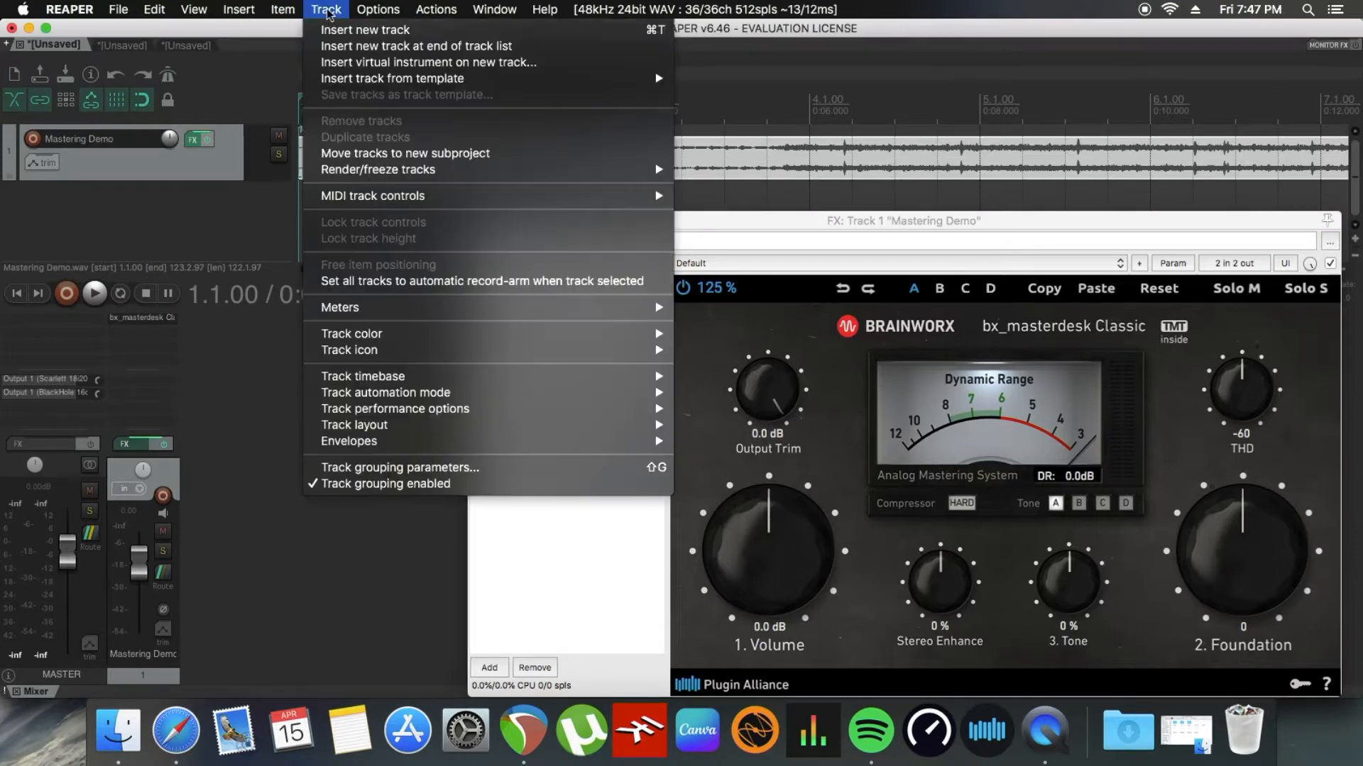
left_click(330, 34)
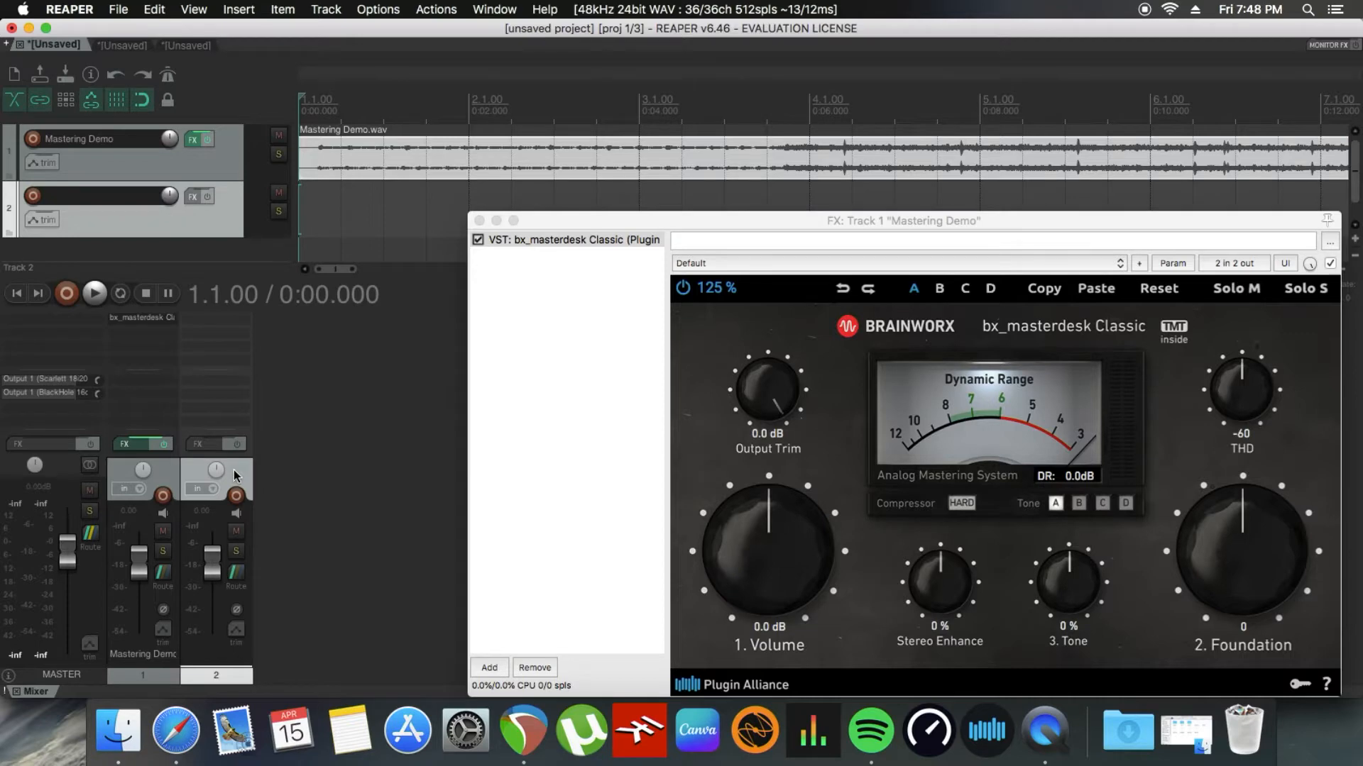
Step: Start inserting a media file on the new track and open 500gb Drive/Media/Music on the Seagate Portable Drive
left_click(248, 16)
left_click(249, 28)
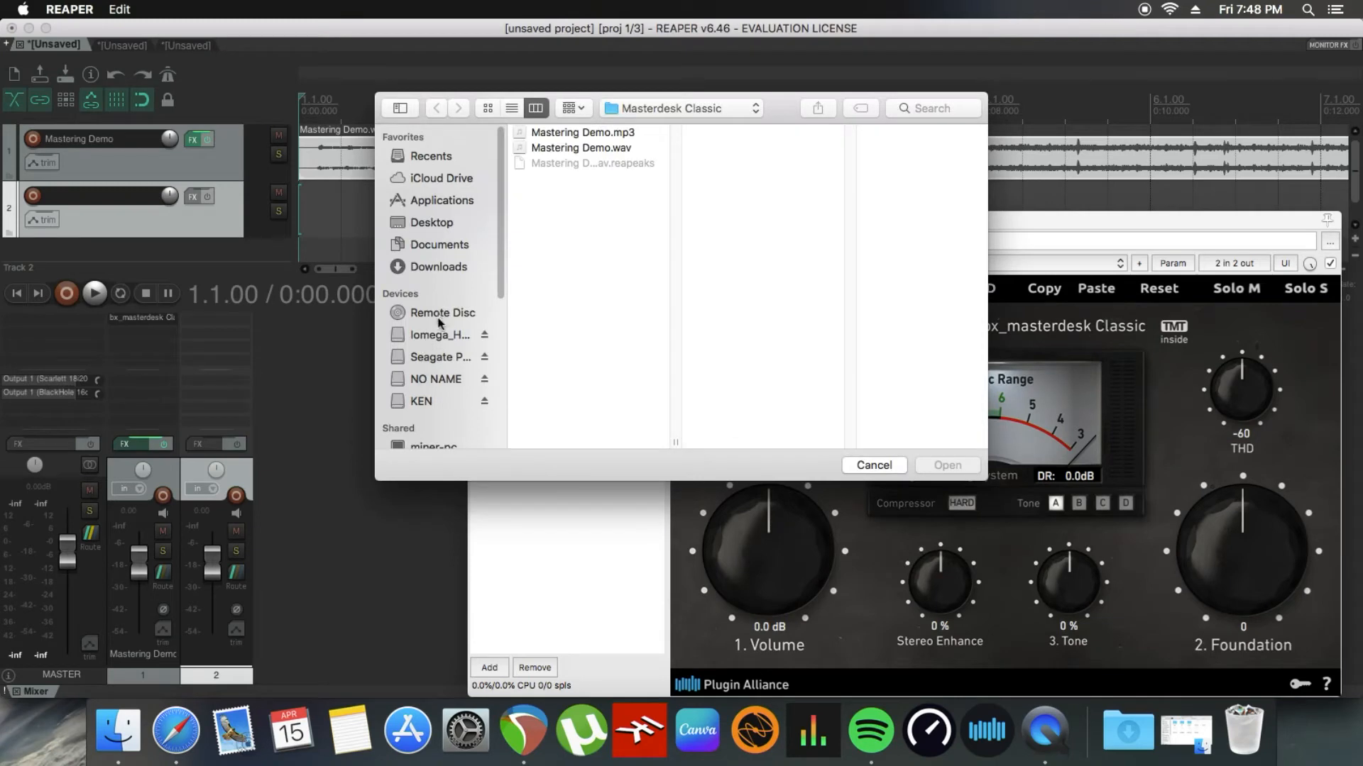
left_click(442, 358)
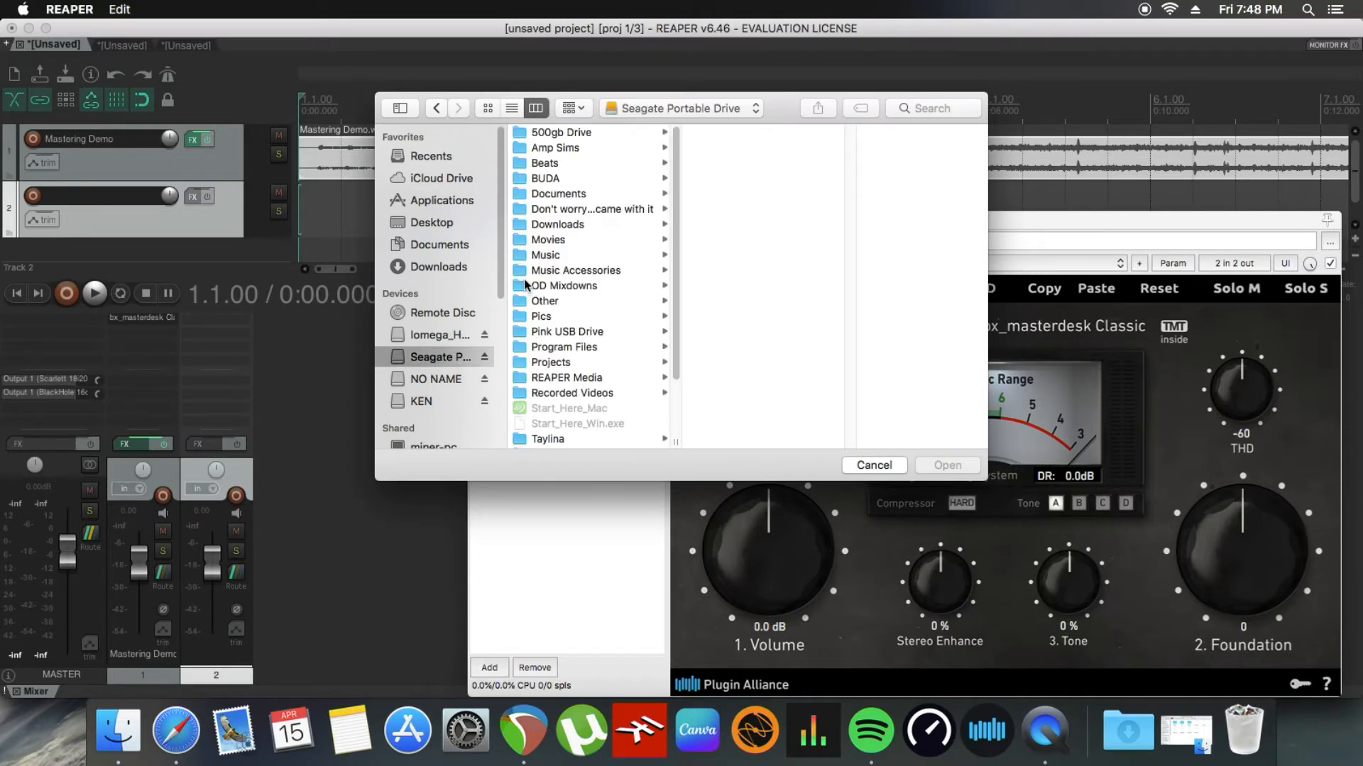
left_click(570, 135)
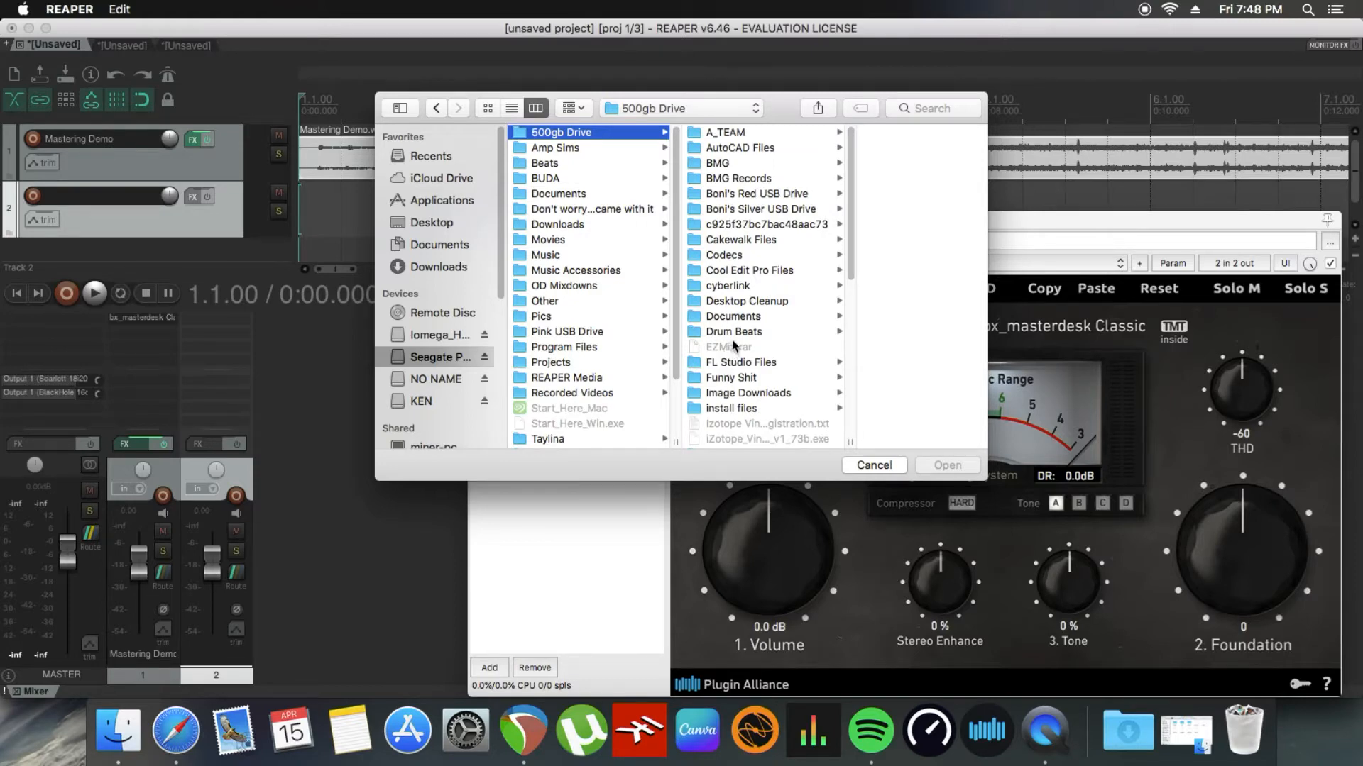
scroll(734, 284, "down", 5)
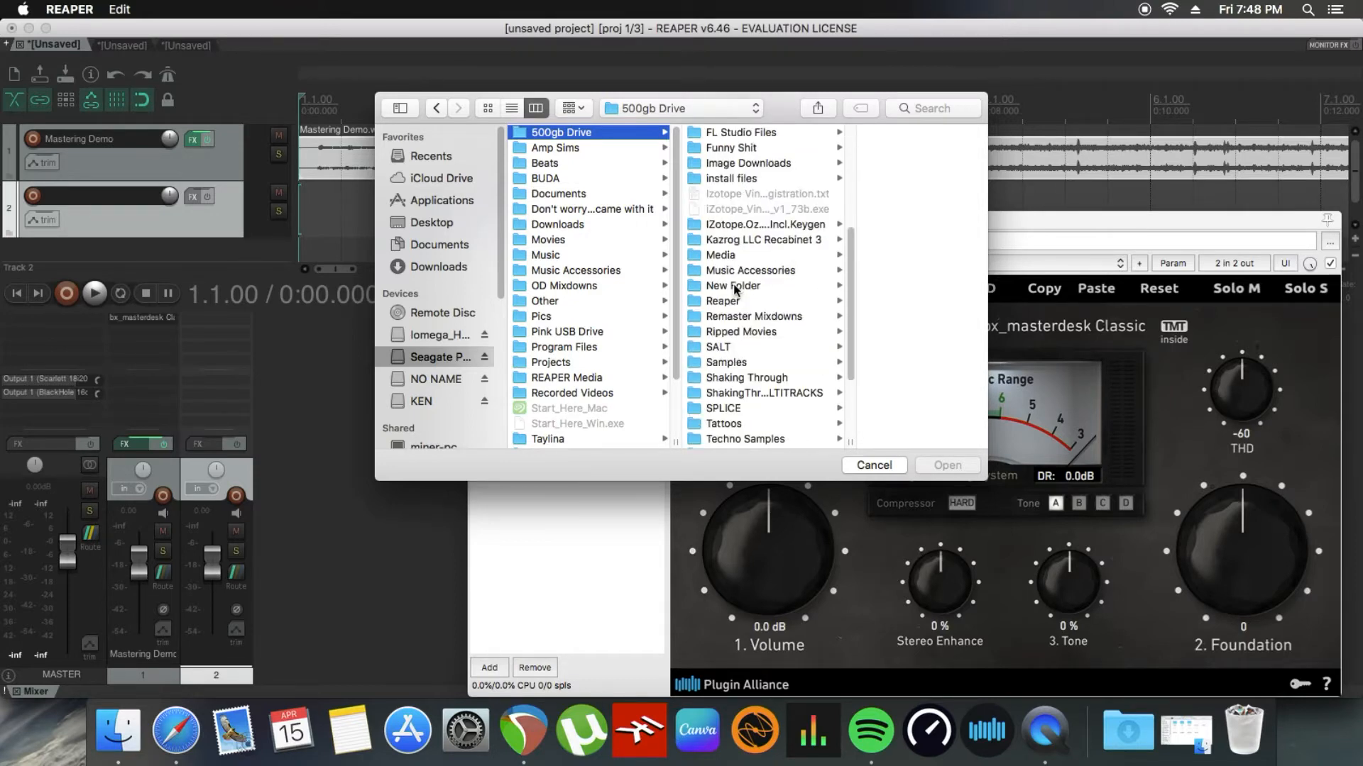
left_click(725, 255)
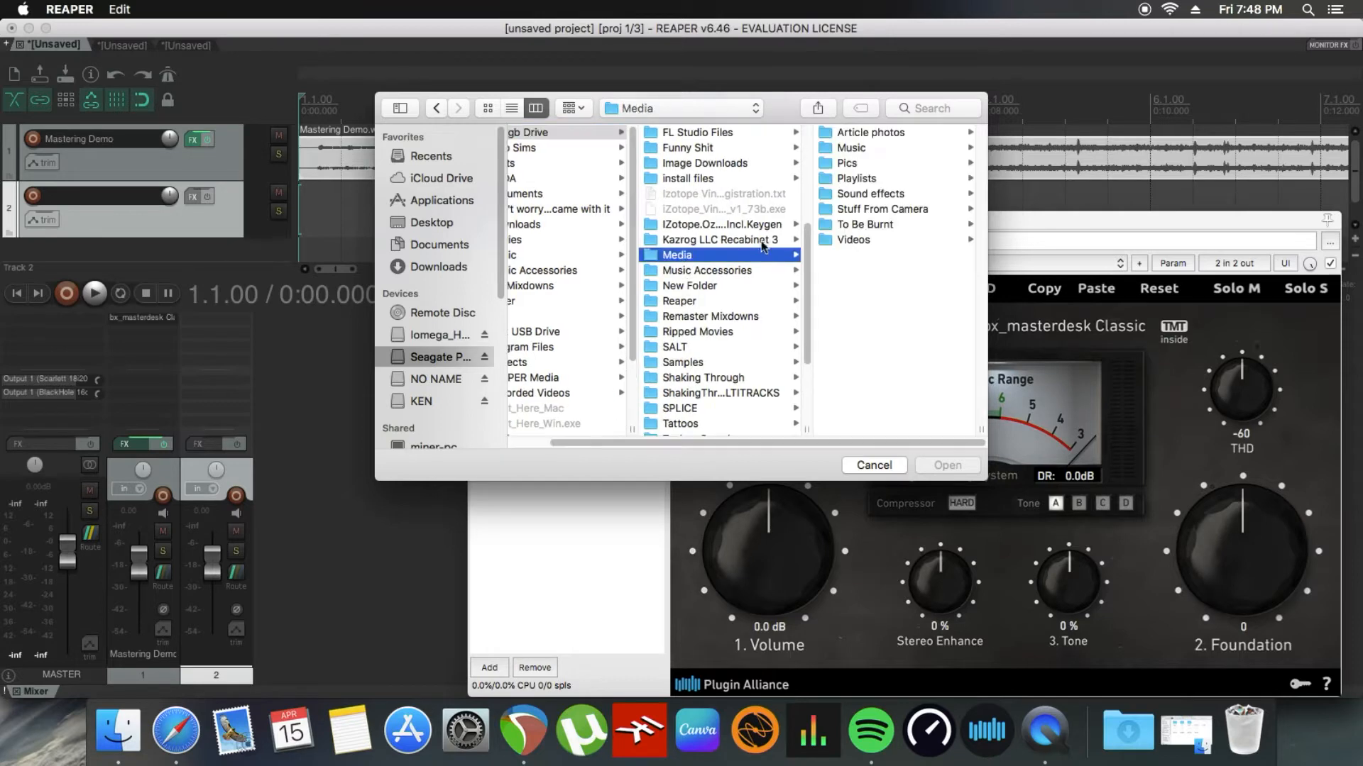
left_click(859, 149)
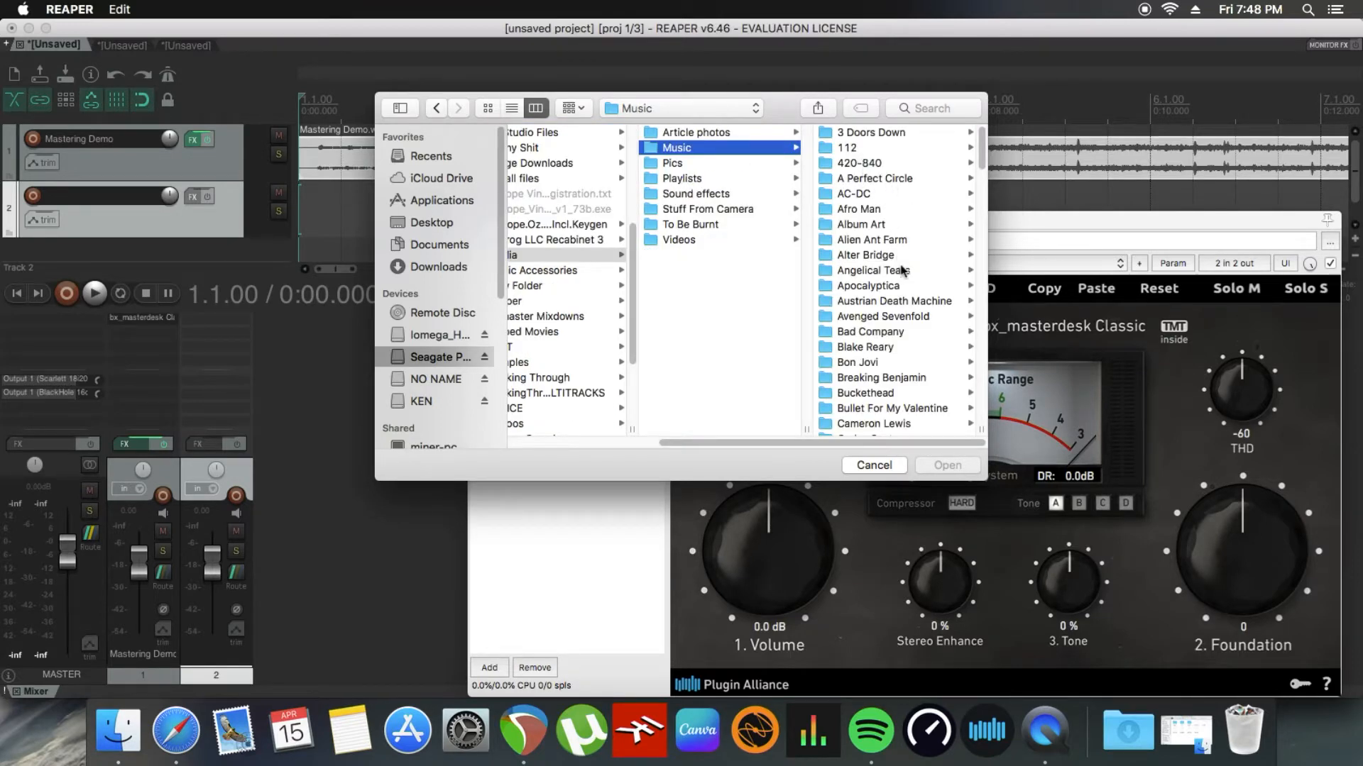
Step: Look through the artist folders in Music and open the Bullet For My Valentine folder
scroll(908, 298, "down", 2)
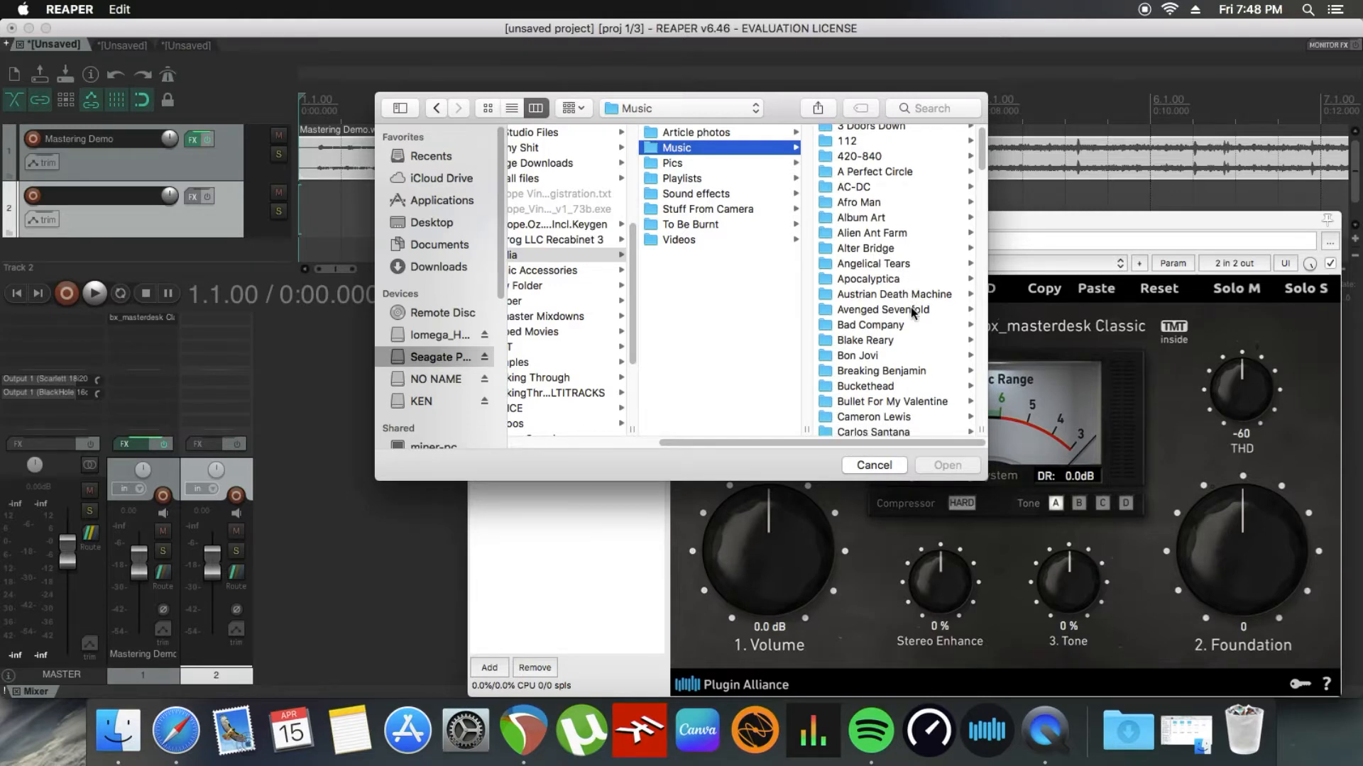
scroll(912, 313, "down", 5)
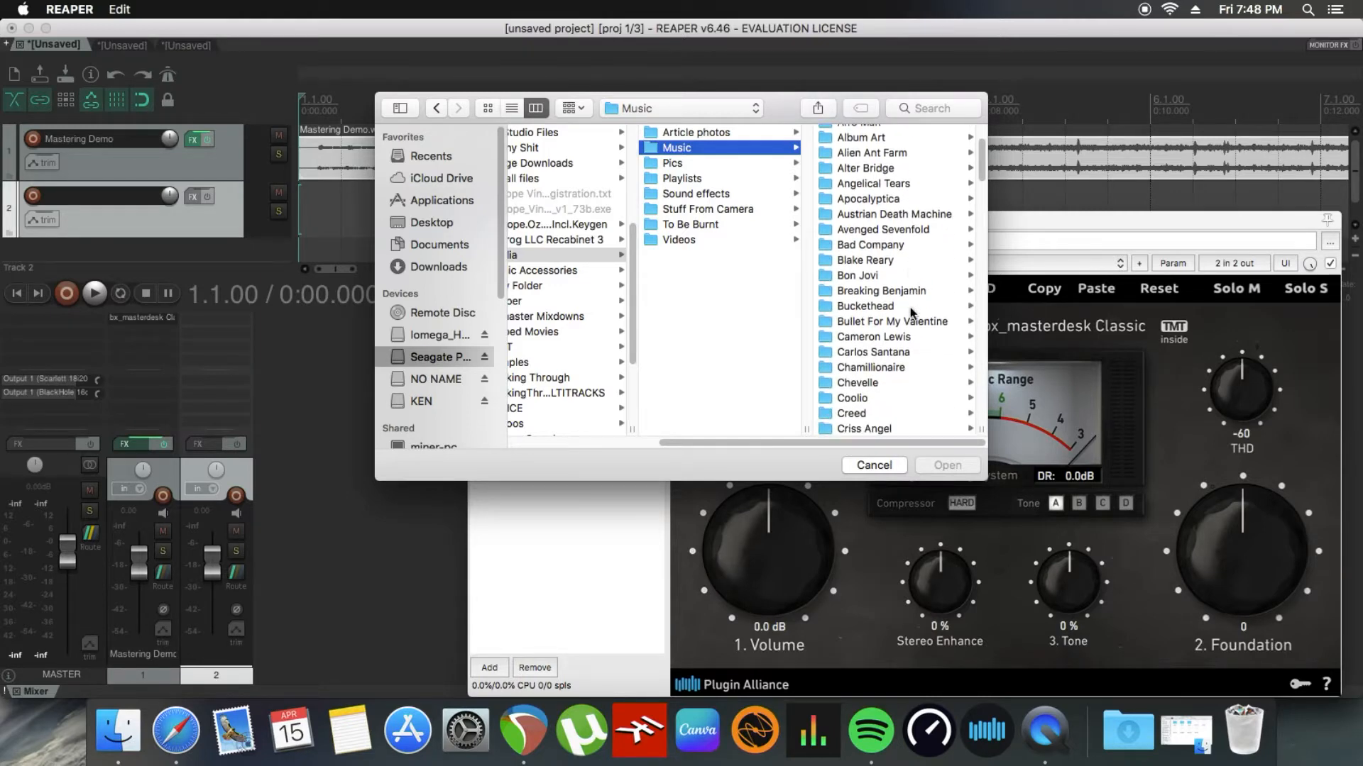
scroll(912, 313, "down", 7)
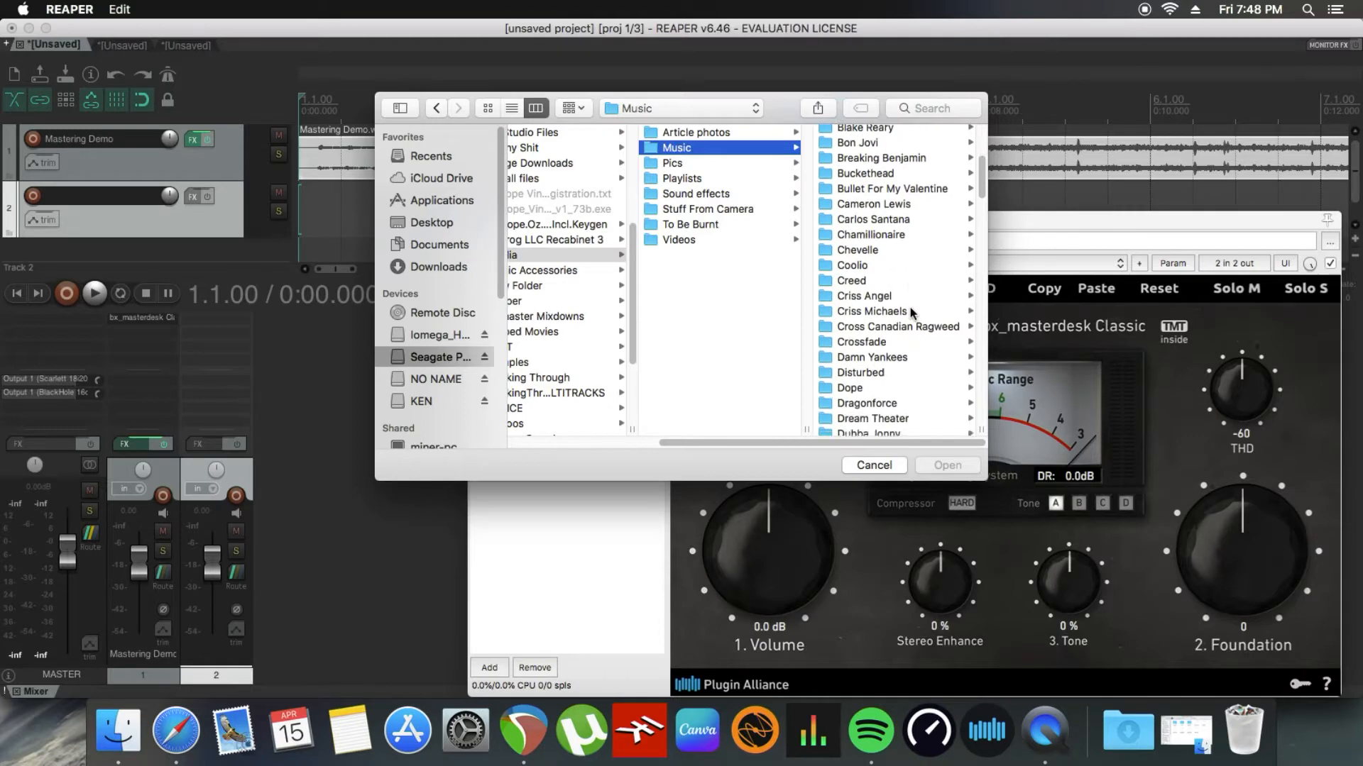
scroll(912, 313, "down", 6)
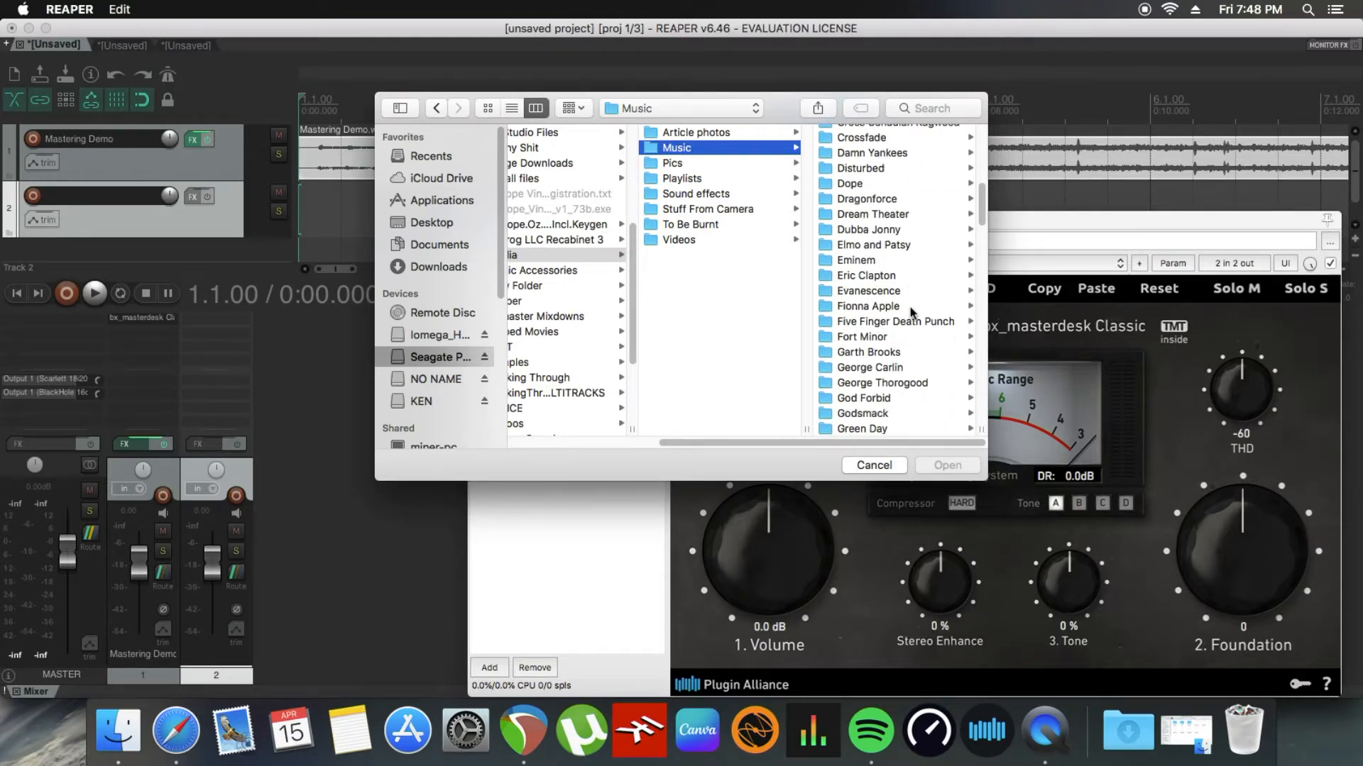
scroll(912, 313, "down", 6)
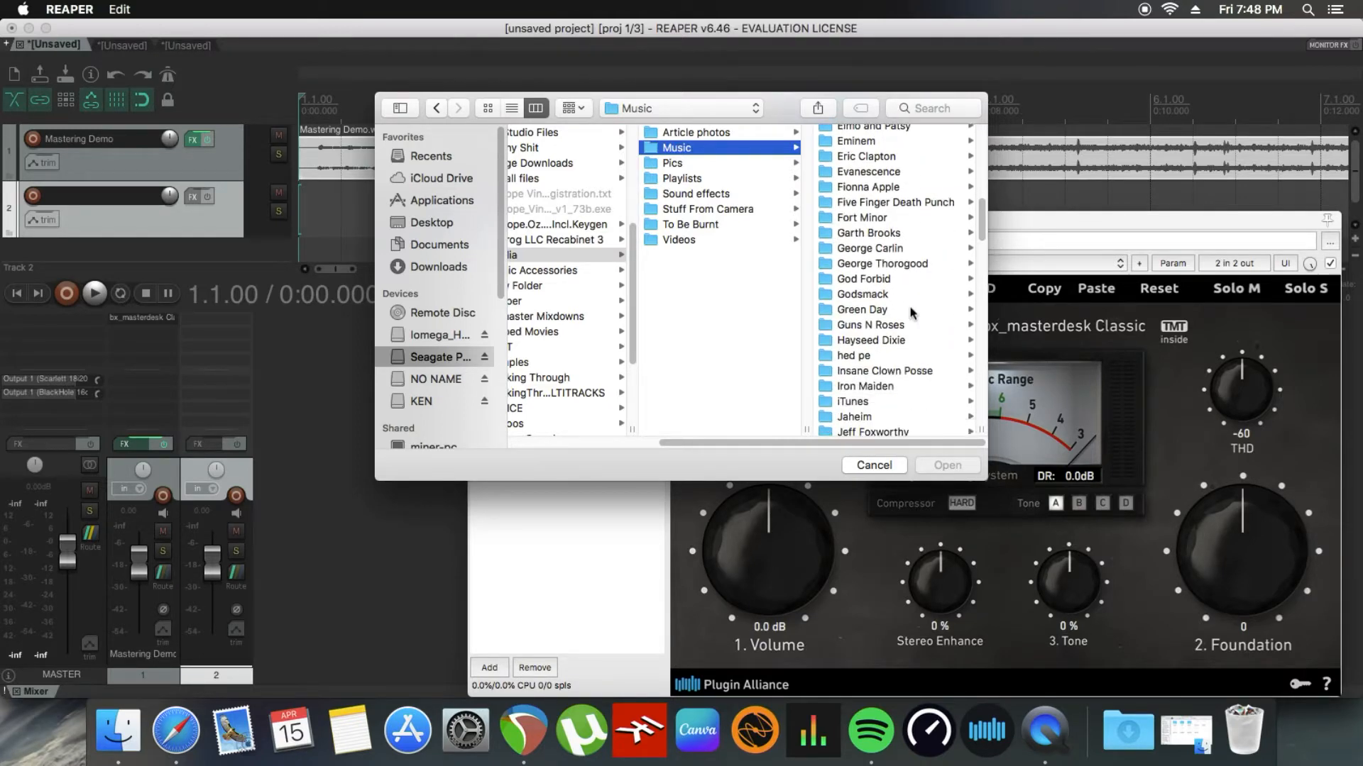
scroll(912, 313, "down", 6)
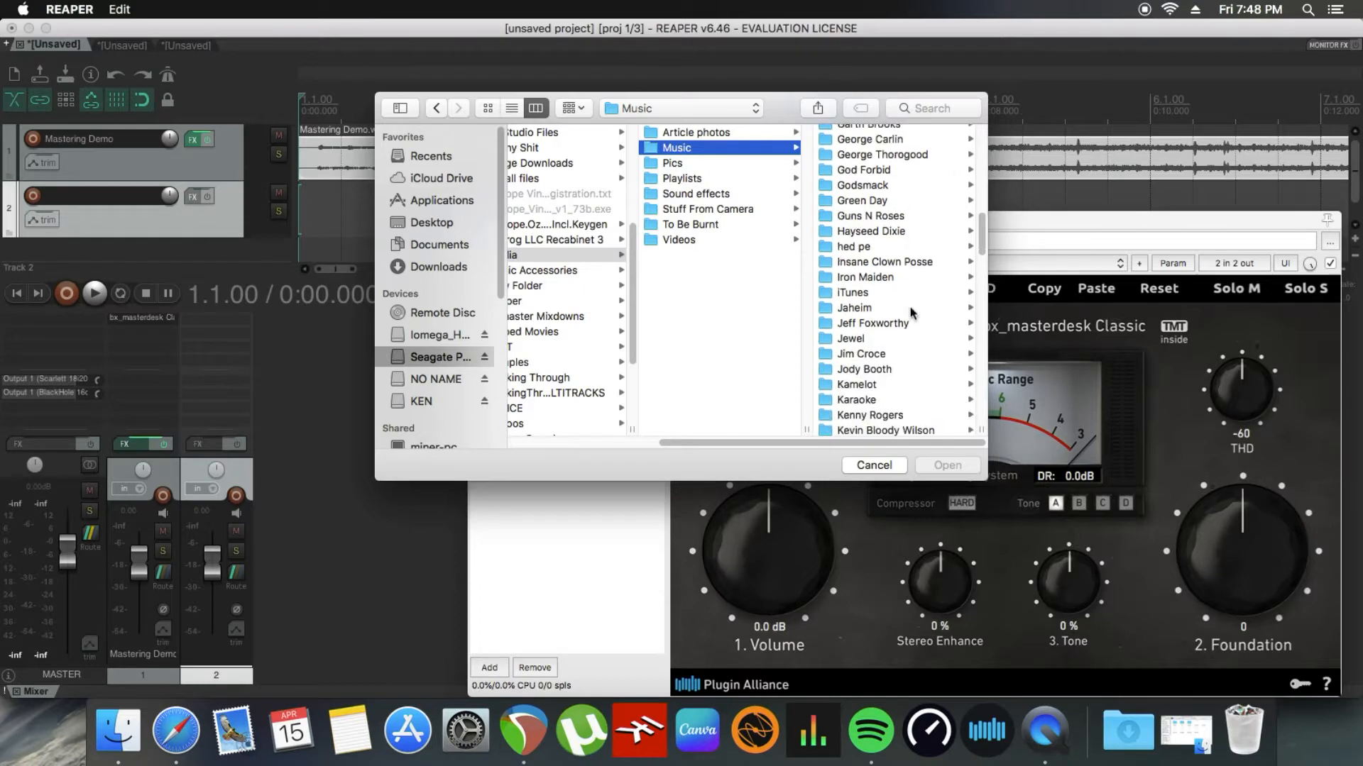
scroll(912, 313, "down", 6)
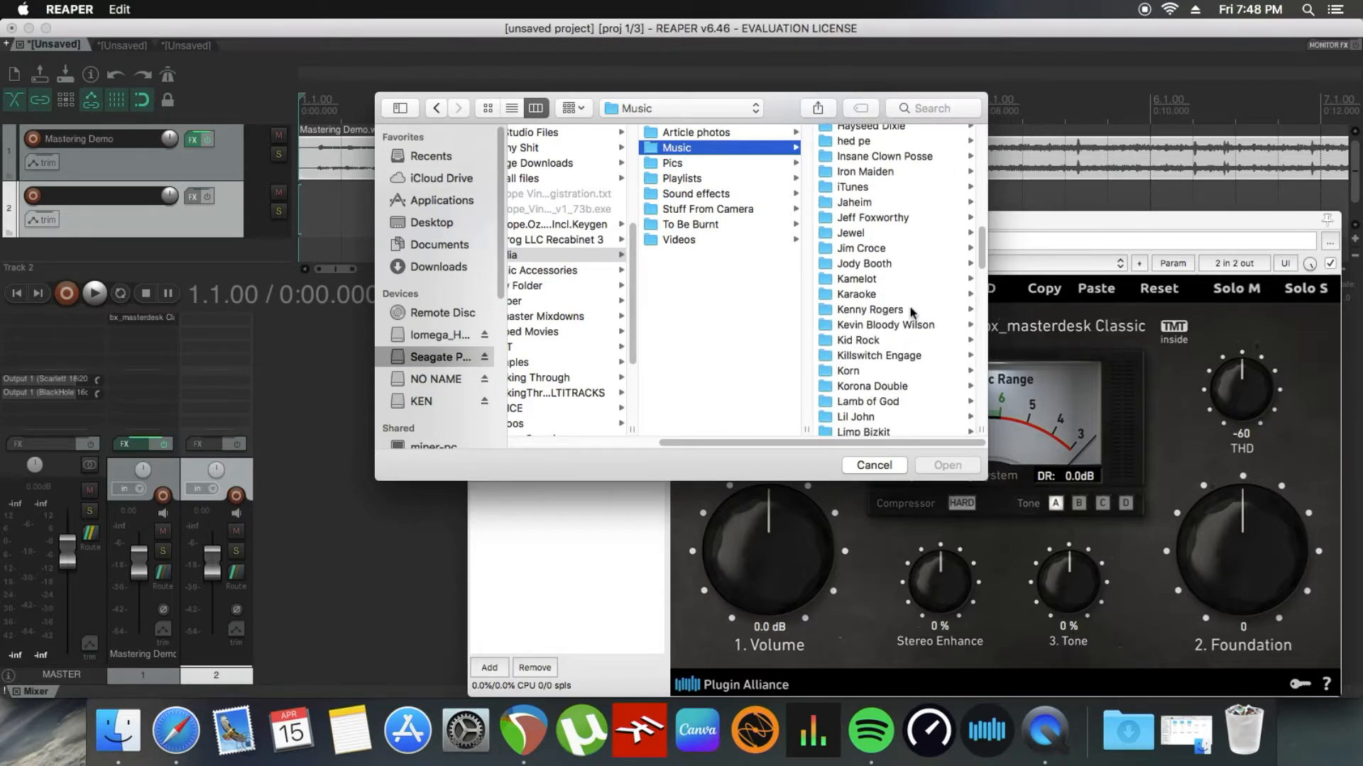
scroll(912, 313, "down", 3)
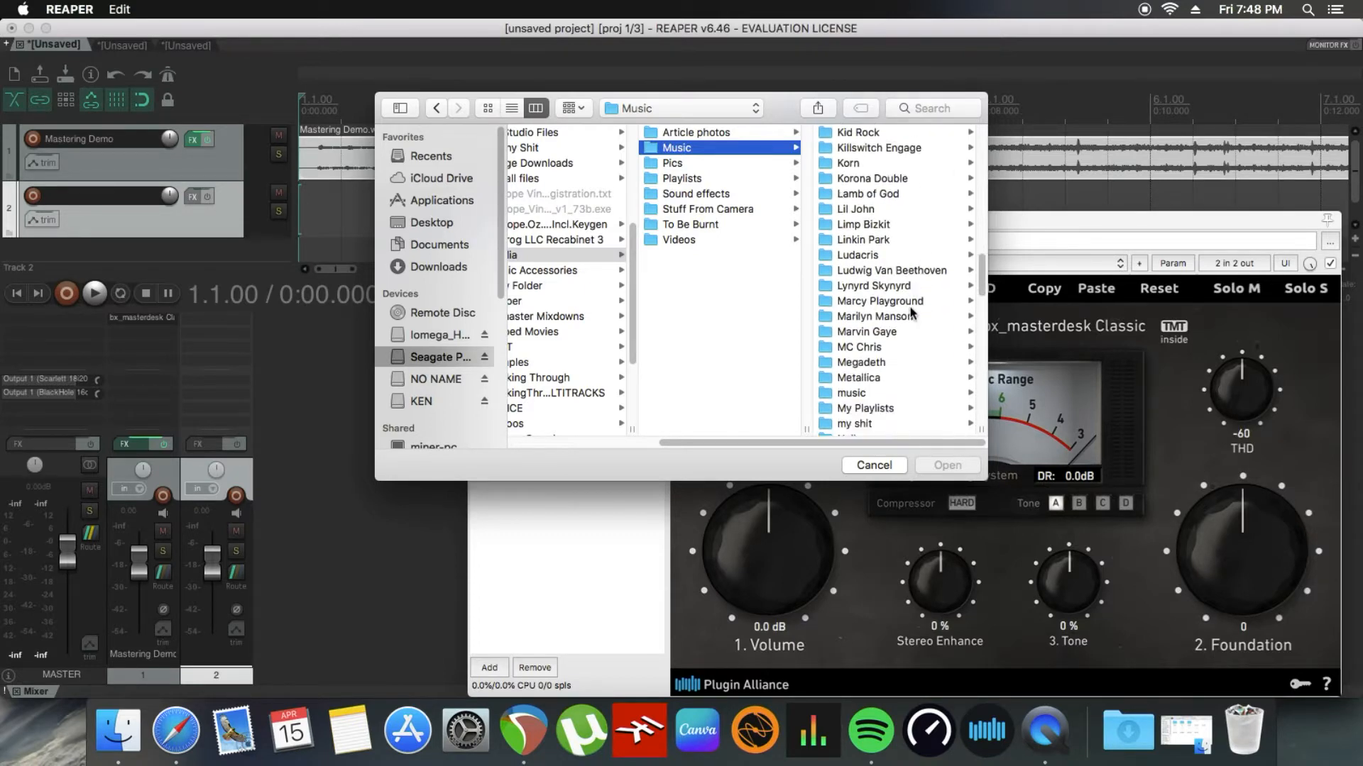
scroll(911, 313, "down", 4)
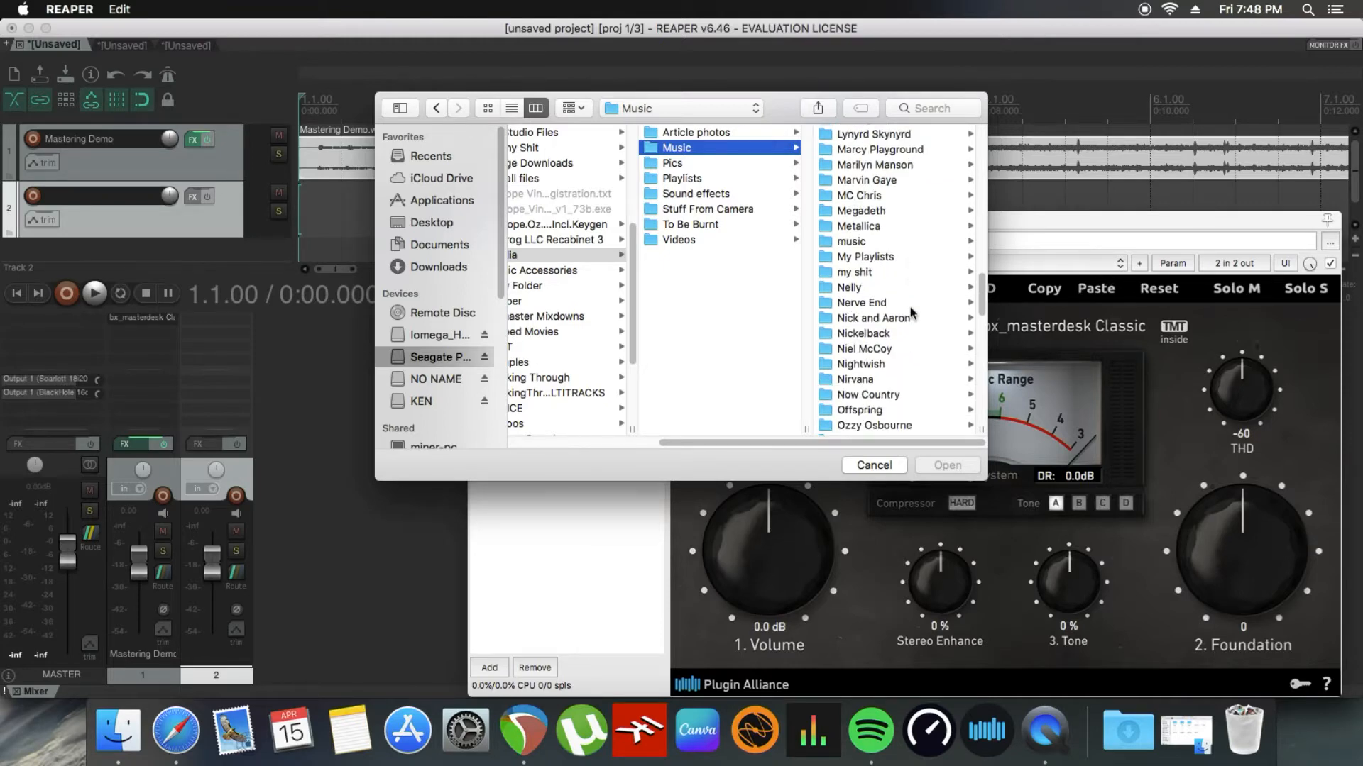
scroll(912, 313, "up", 4)
scroll(912, 313, "up", 15)
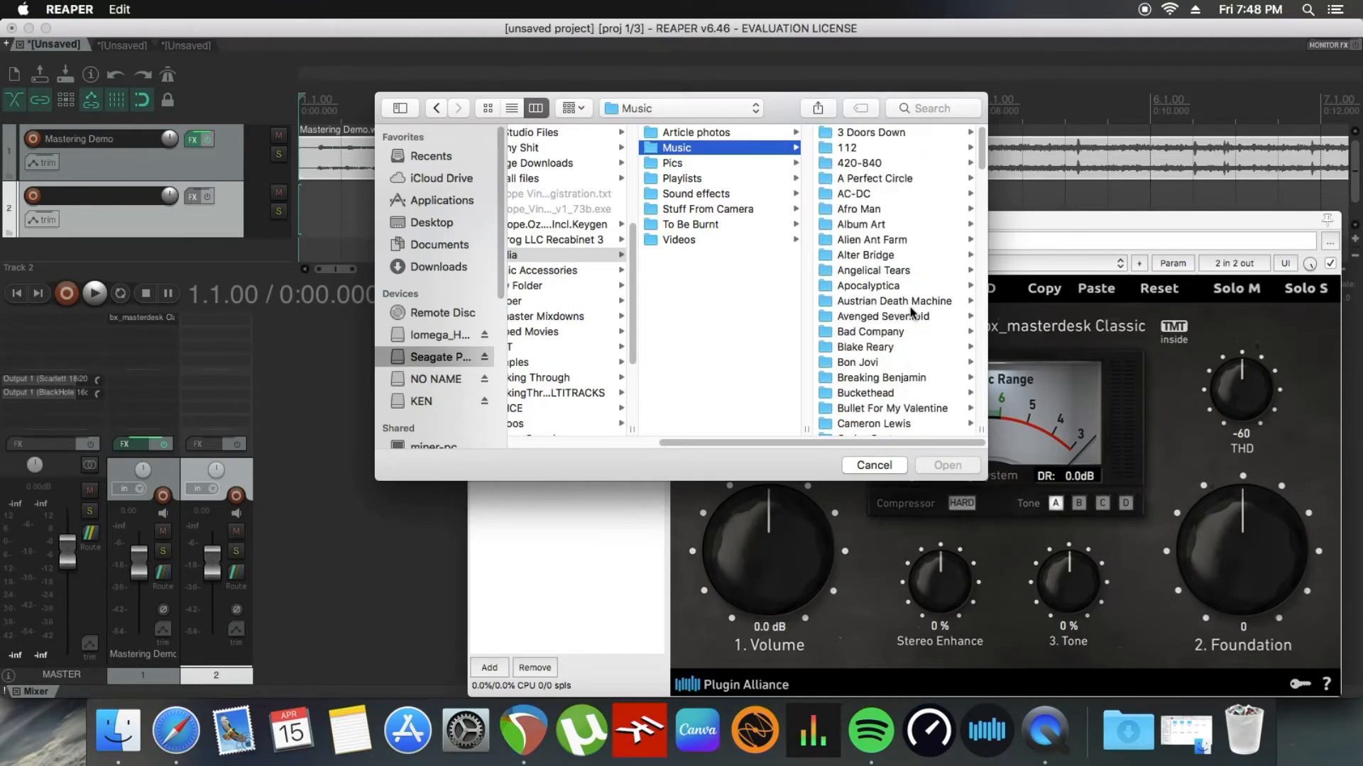
scroll(912, 313, "down", 2)
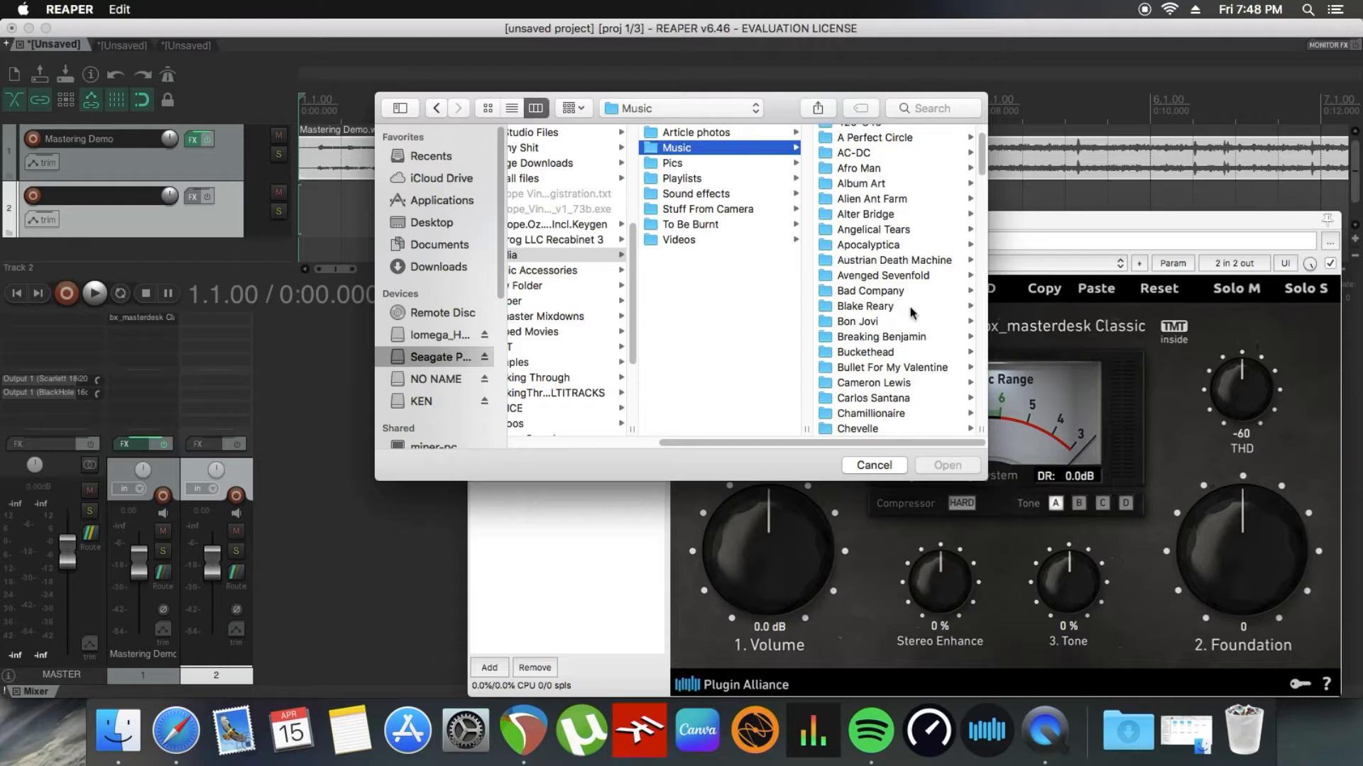
left_click(913, 367)
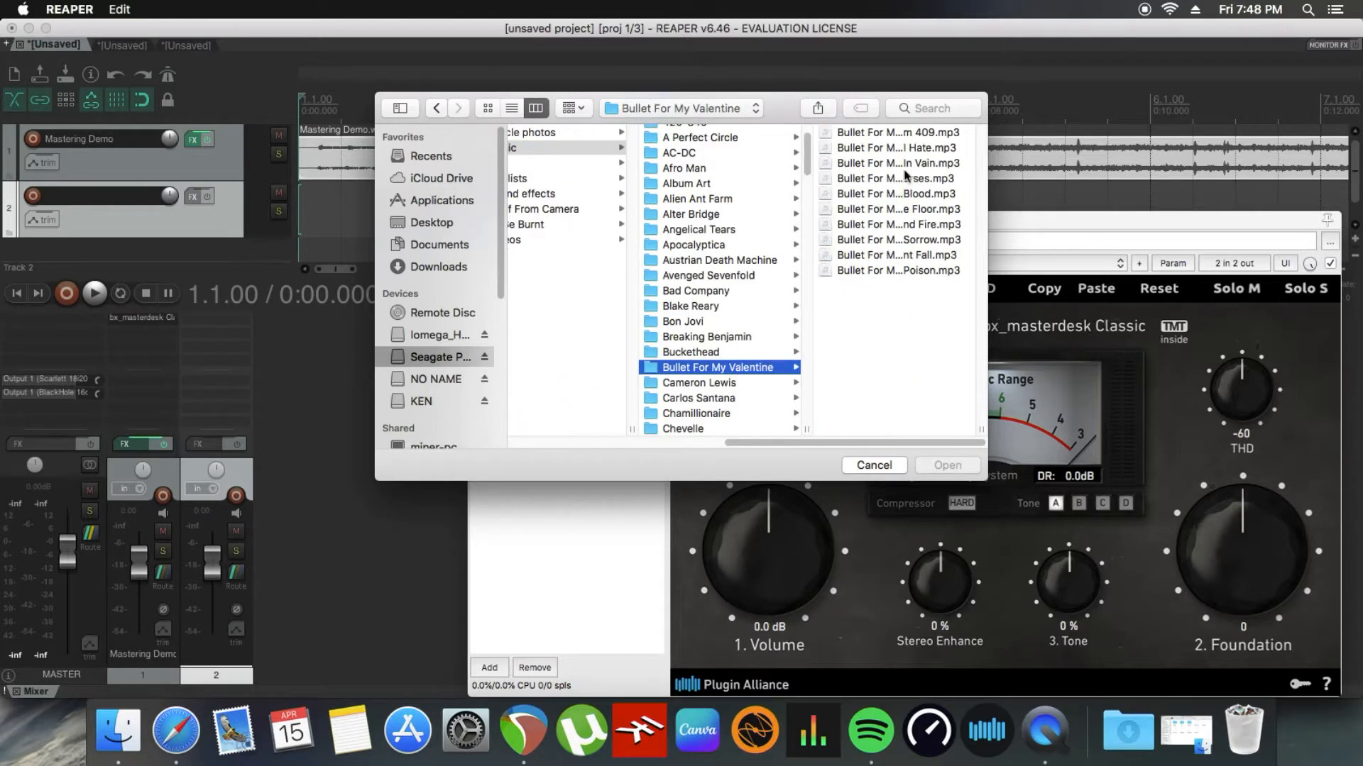
Step: Import "Bullet For My Valentine - Tears Dont Fall.mp3" onto the second track and show both songs in full on the timeline
left_click(889, 257)
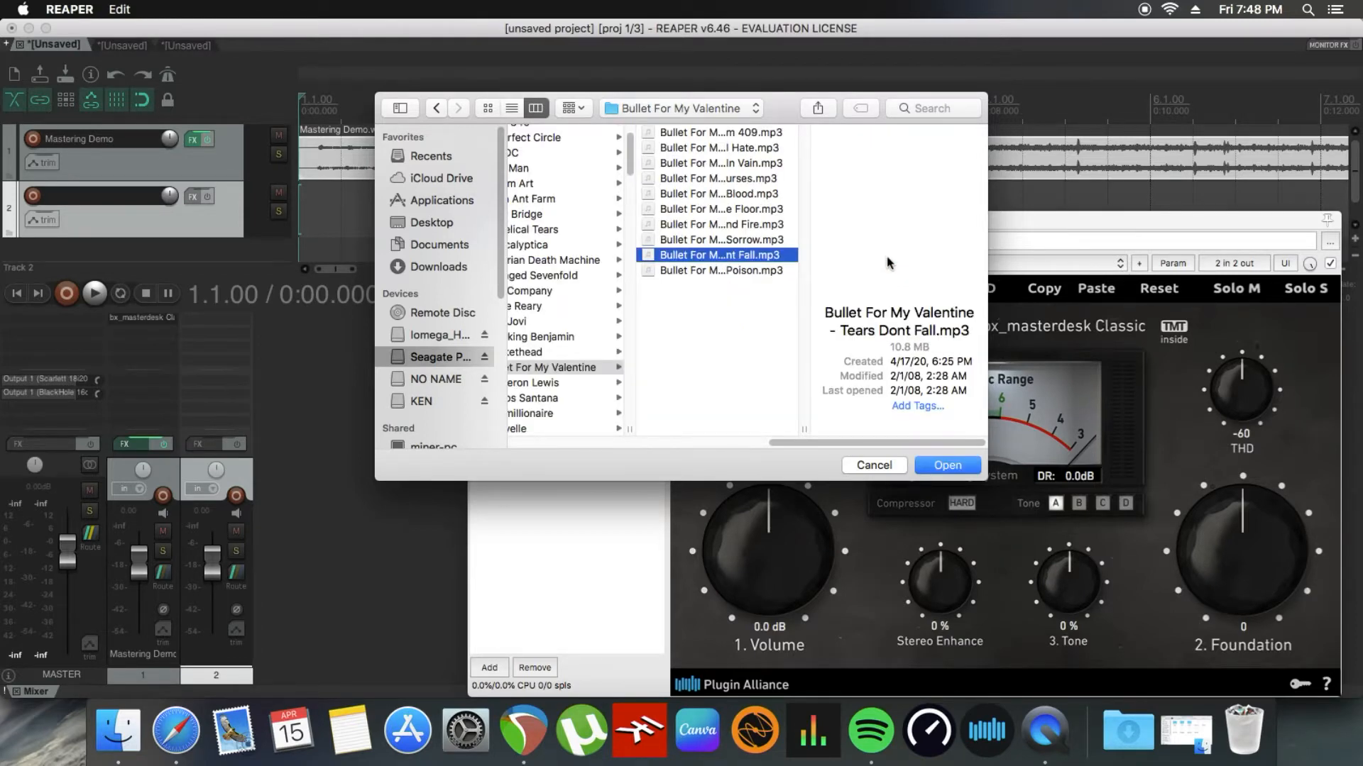
key("Return")
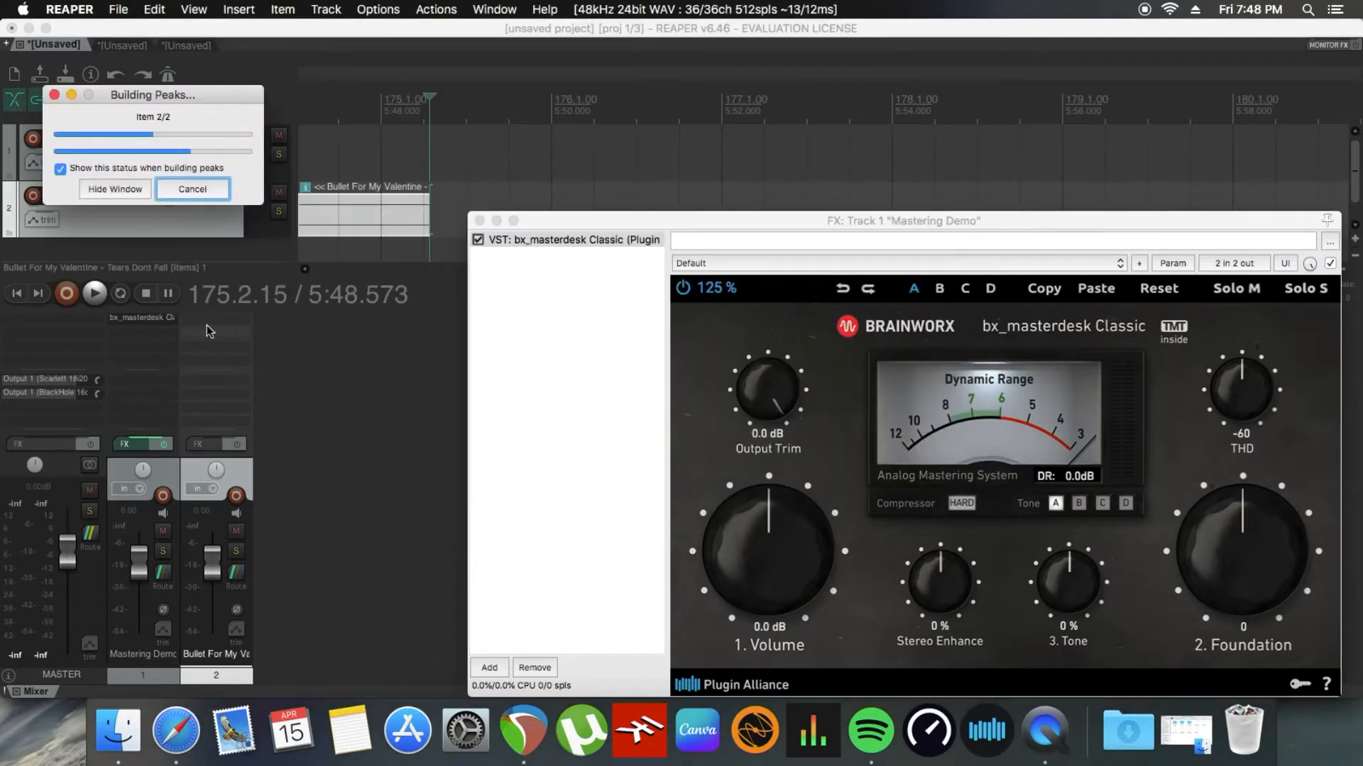
left_click_drag(395, 215, 122, 217)
scroll(389, 159, "down", 5)
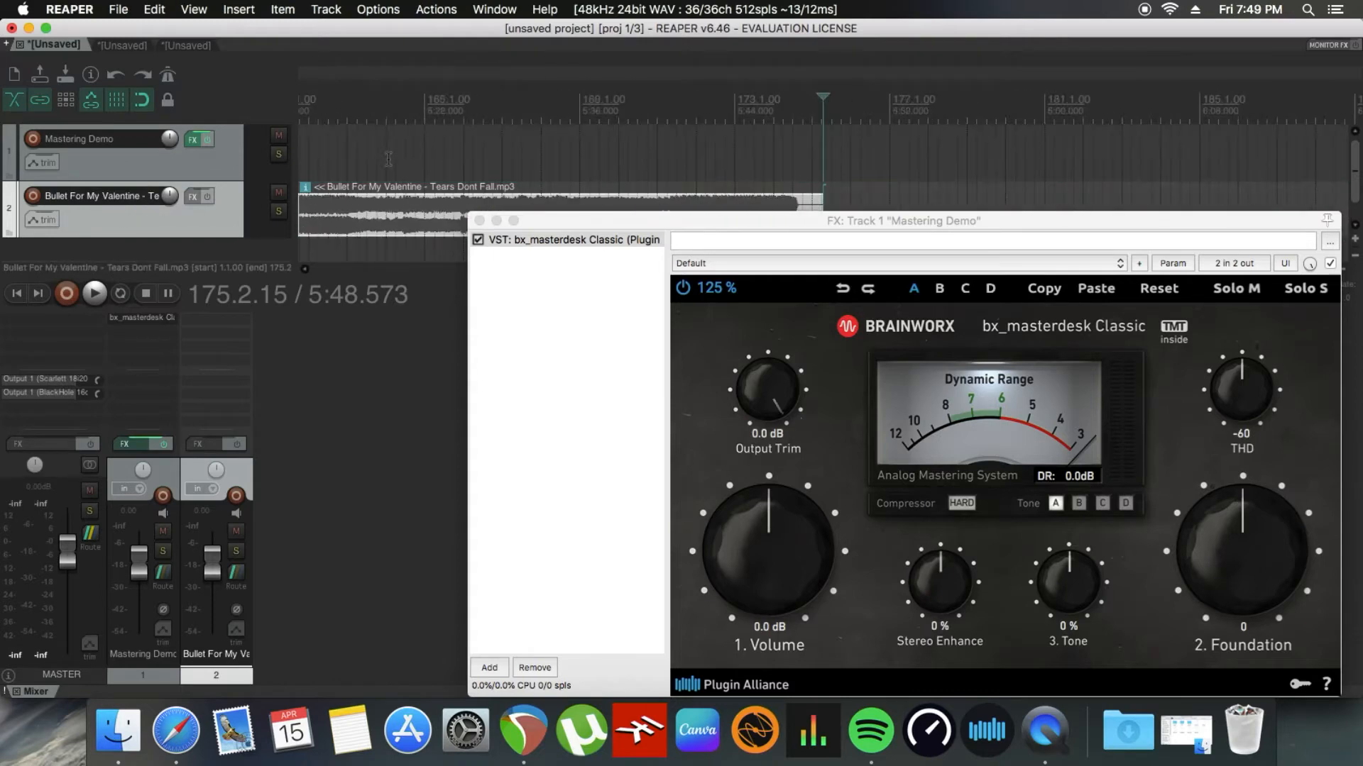
scroll(388, 159, "down", 8)
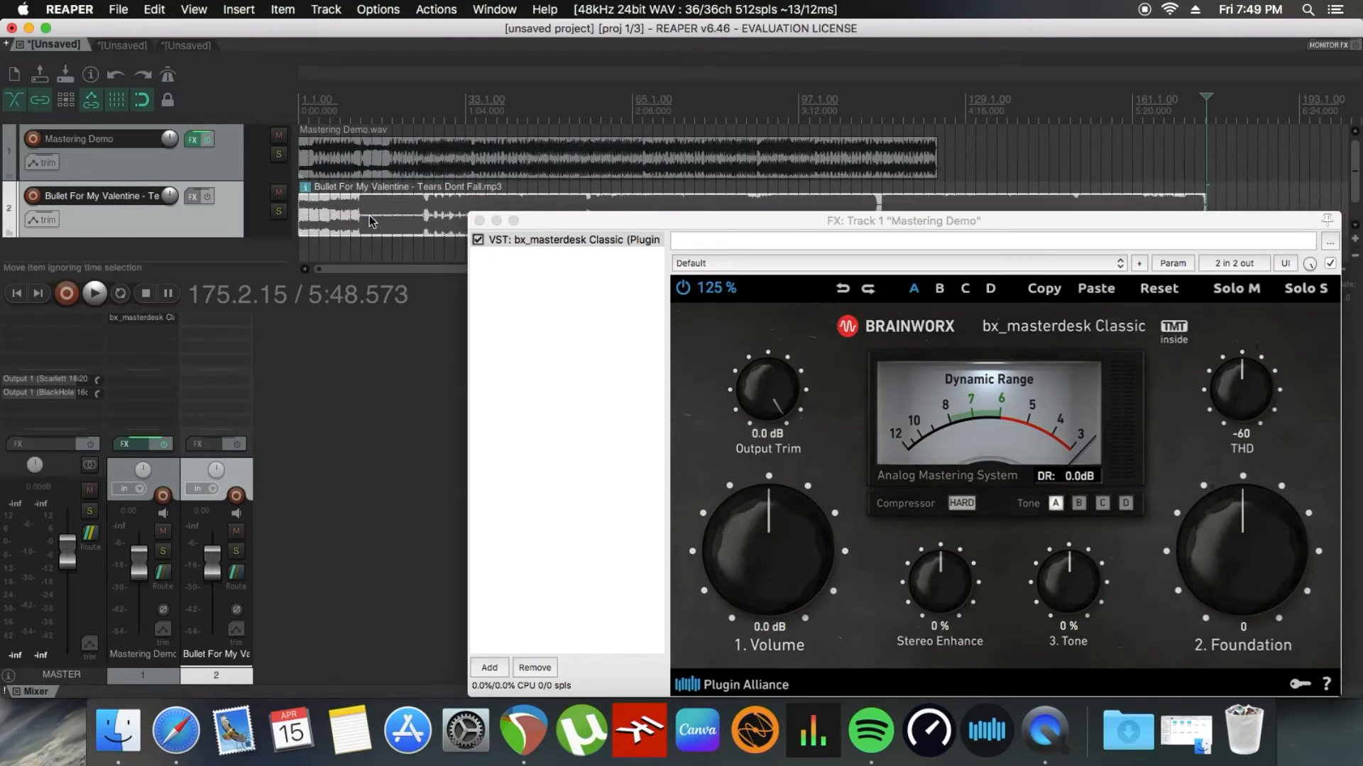
left_click(304, 221)
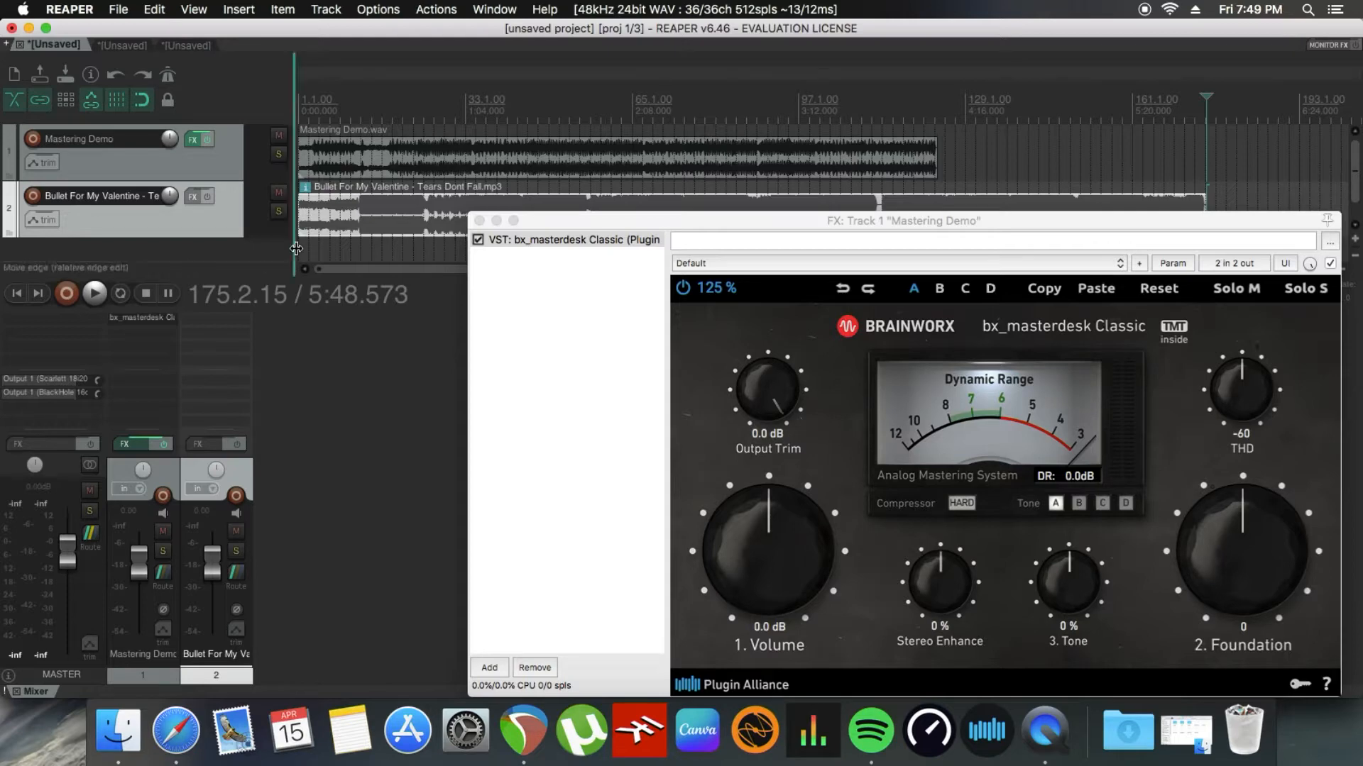
Step: Mute the Bullet For My Valentine track and play the Mastering Demo from the project start
left_click(236, 531)
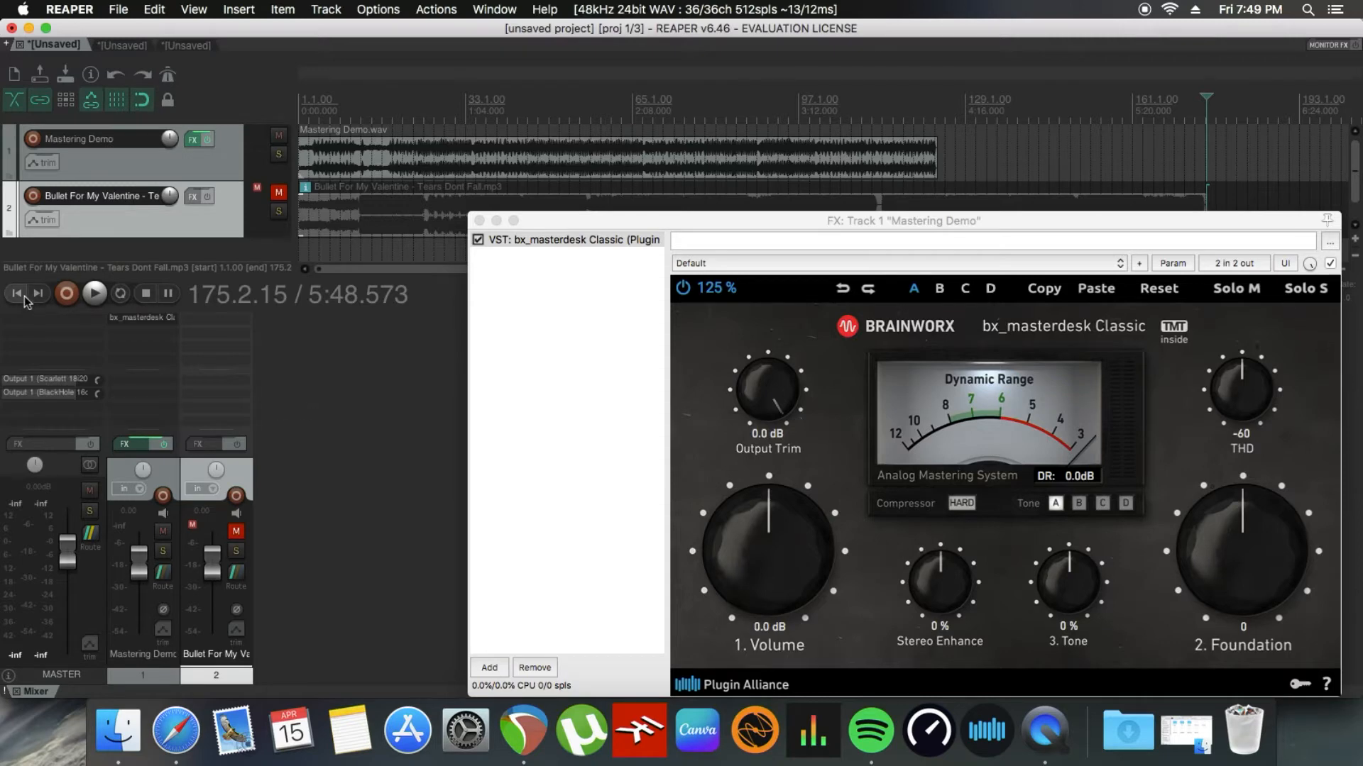
key("Home")
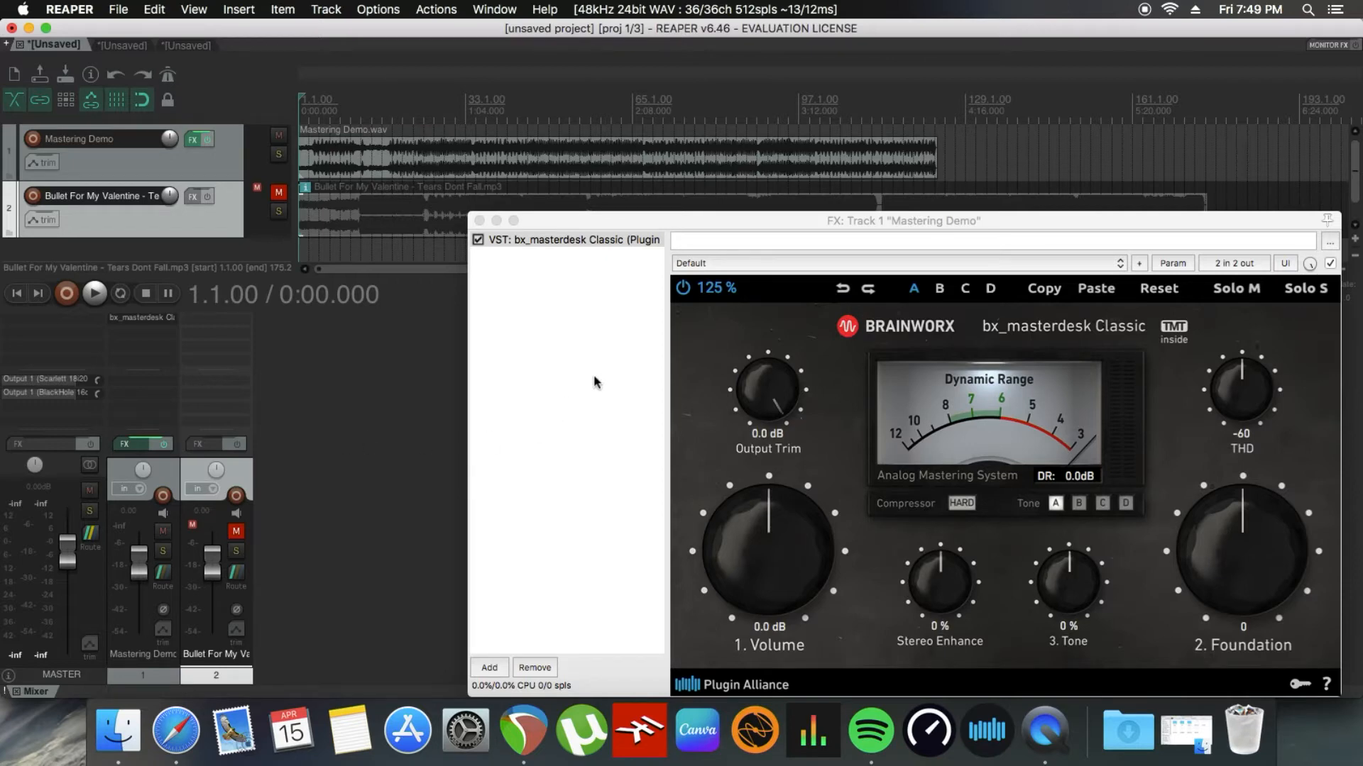
key("space")
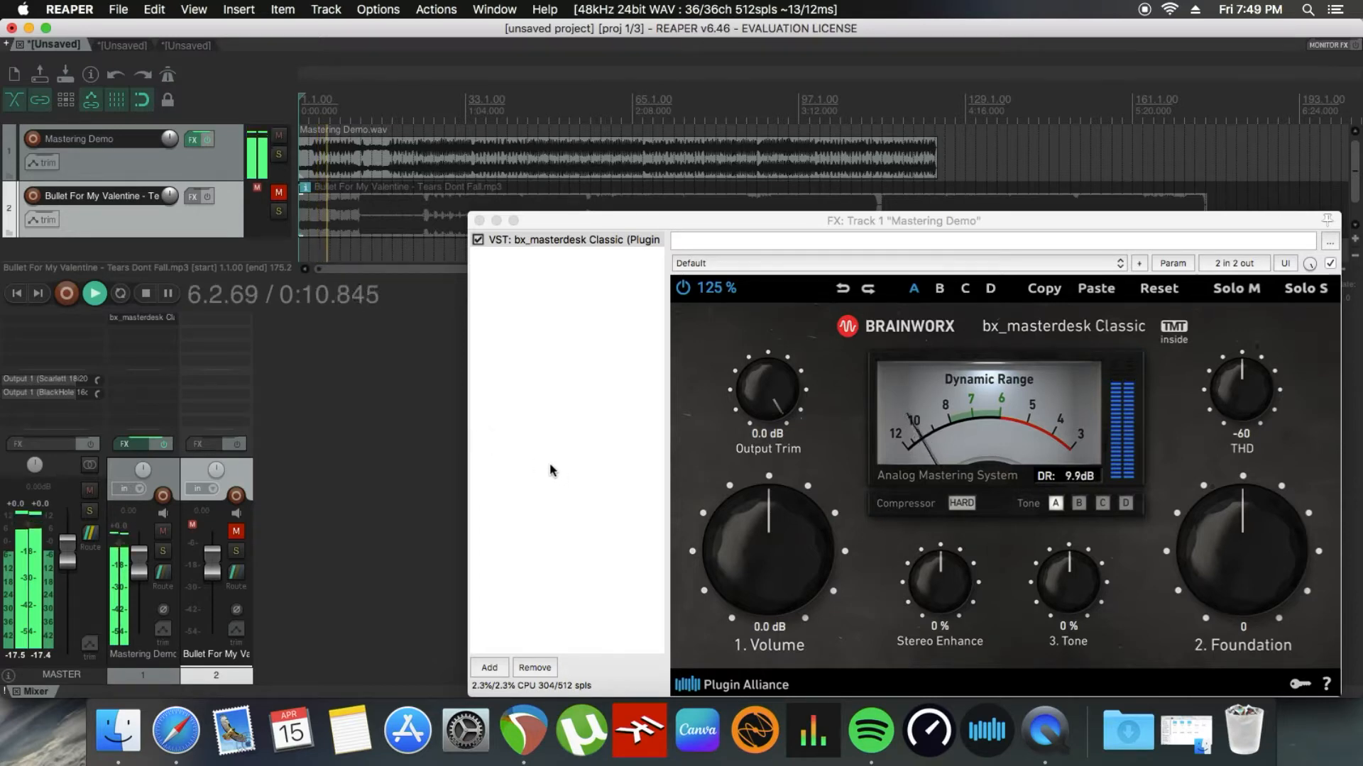
Step: While the demo plays, set bx_masterdesk Classic's Volume to 3.8 dB and Foundation to 8
left_click_drag(766, 550, 759, 525)
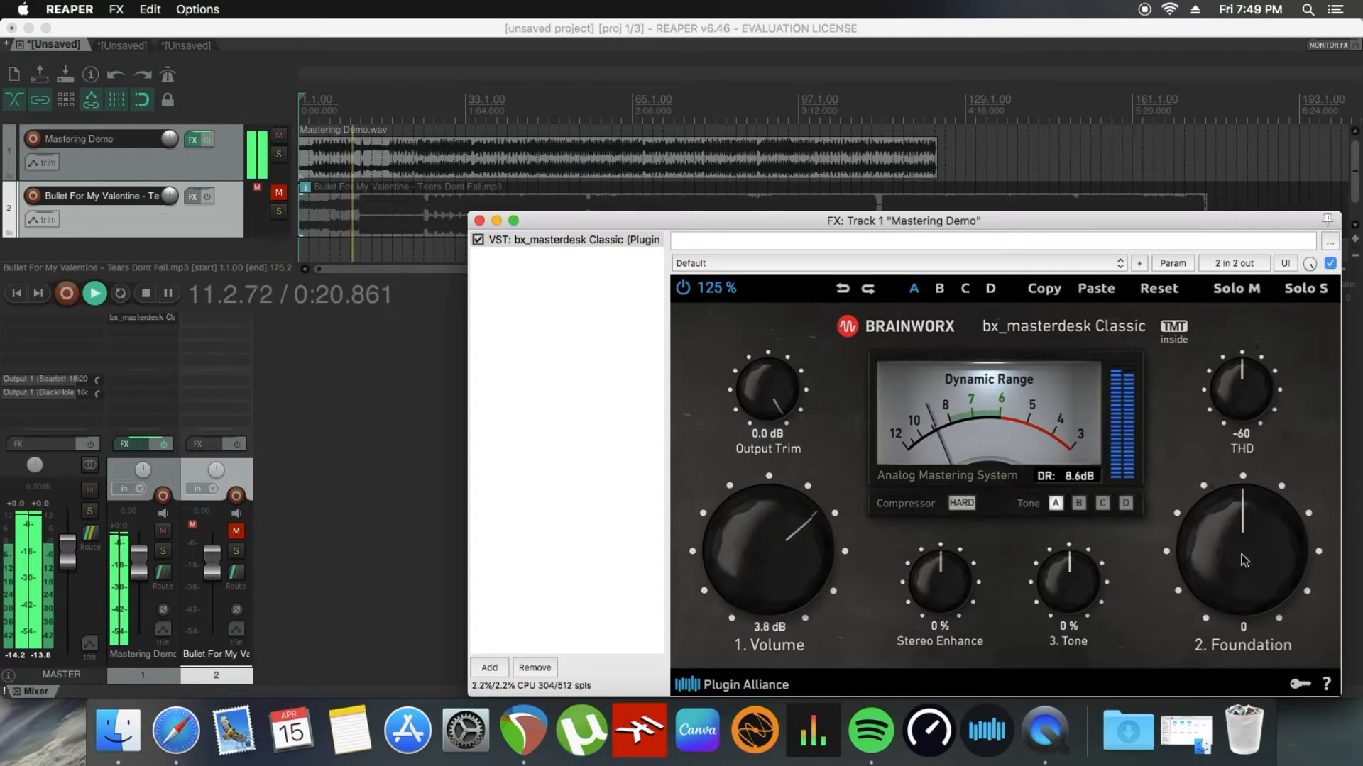
left_click_drag(1243, 561, 1253, 550)
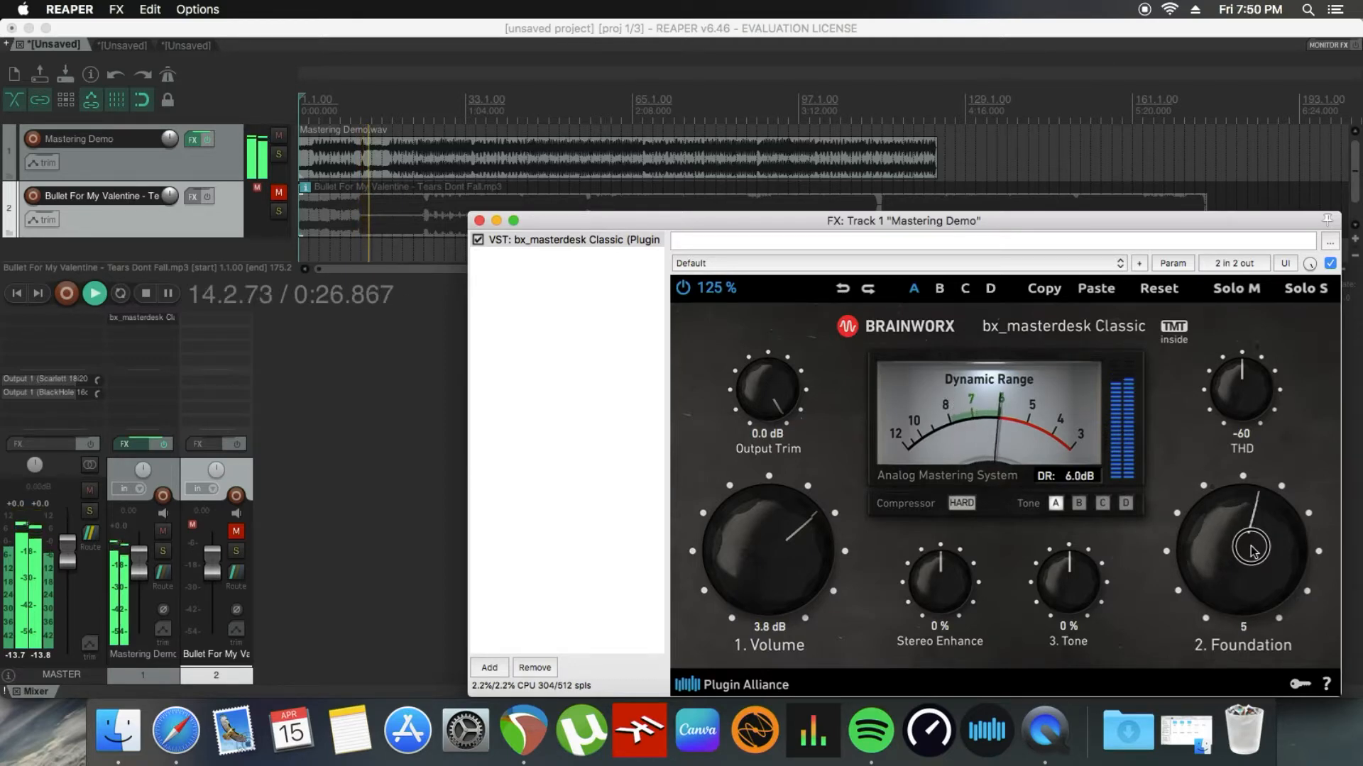
left_click_drag(1250, 550, 1250, 539)
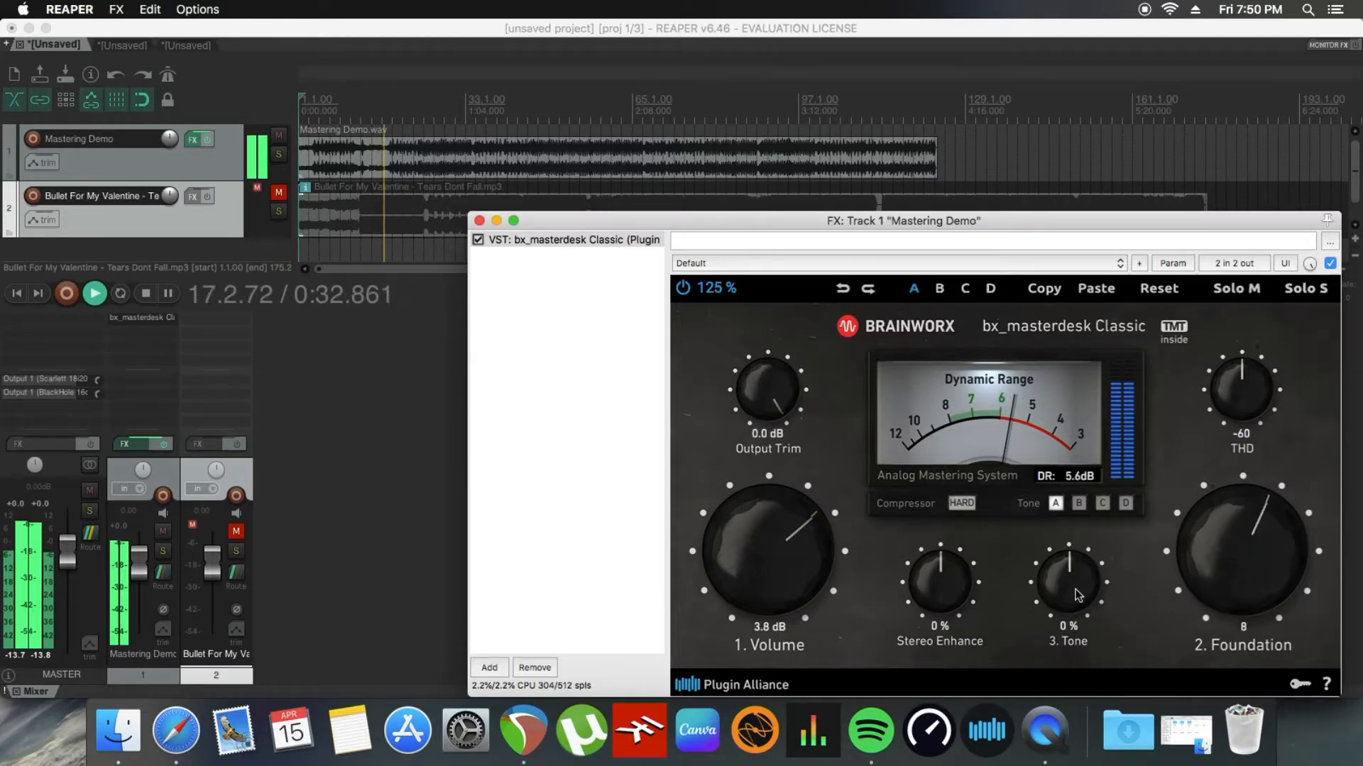
Step: Set Tone to 32 %, audition tone modes B, C and D, and return to mode A
left_click_drag(1071, 592, 1067, 560)
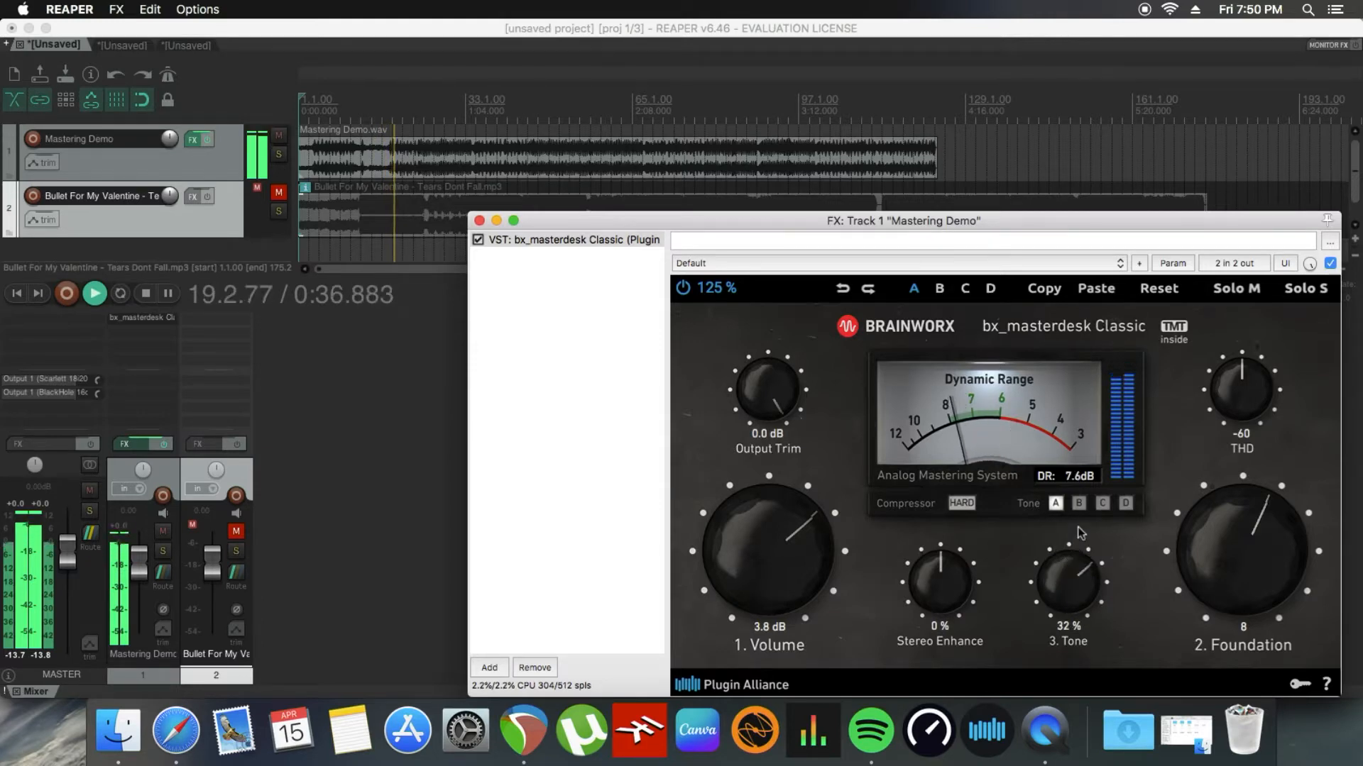
left_click(1079, 503)
left_click(1103, 505)
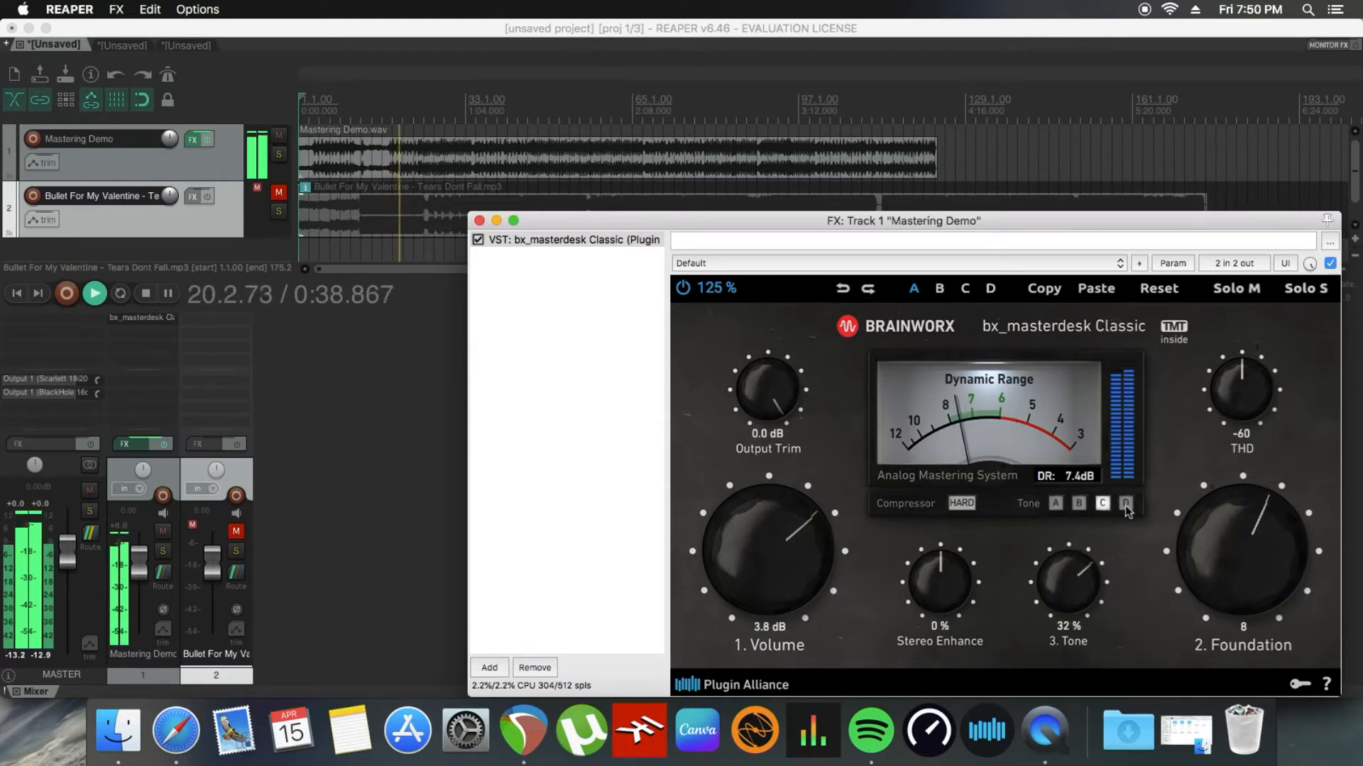
left_click(1125, 505)
left_click(1057, 504)
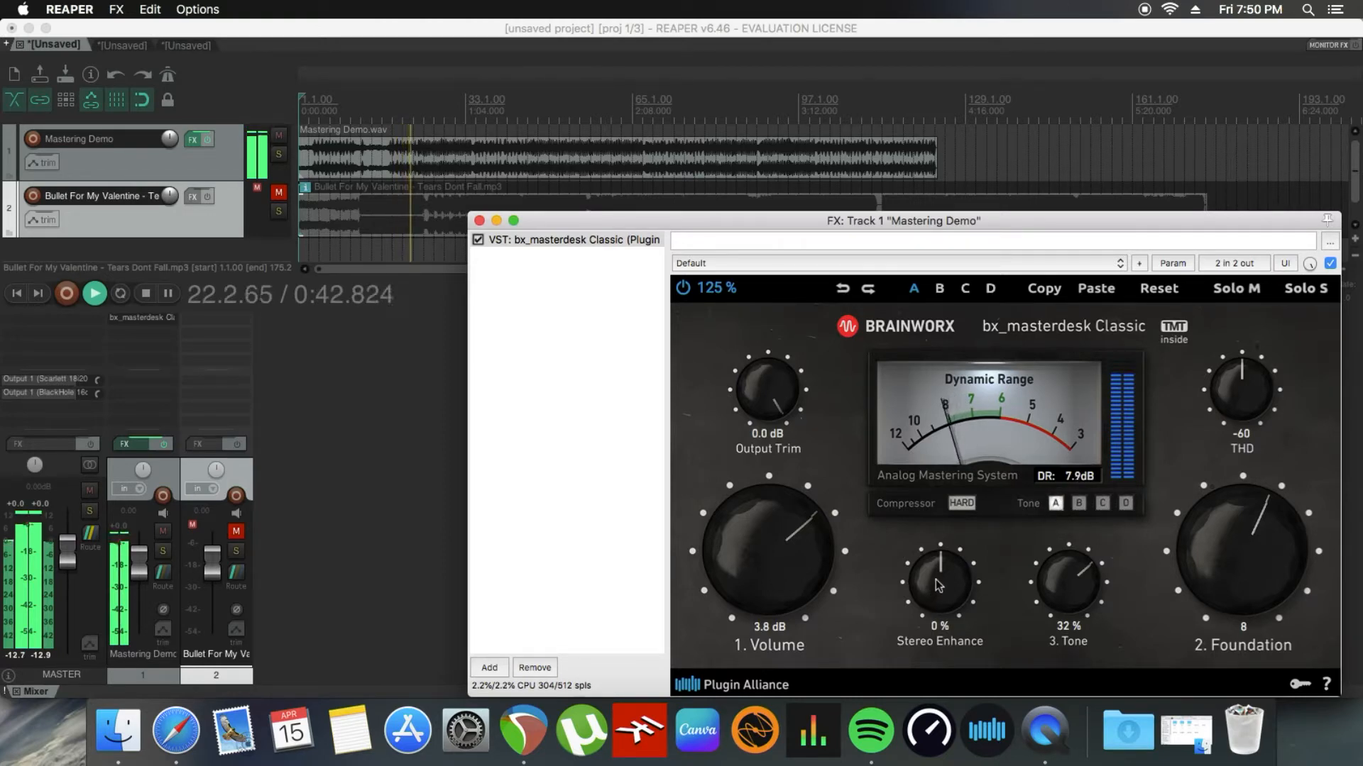
Step: Set Stereo Enhance to 10 %, Output Trim to -1.0 dB and THD to -47, and stop playback
left_click_drag(936, 583, 935, 572)
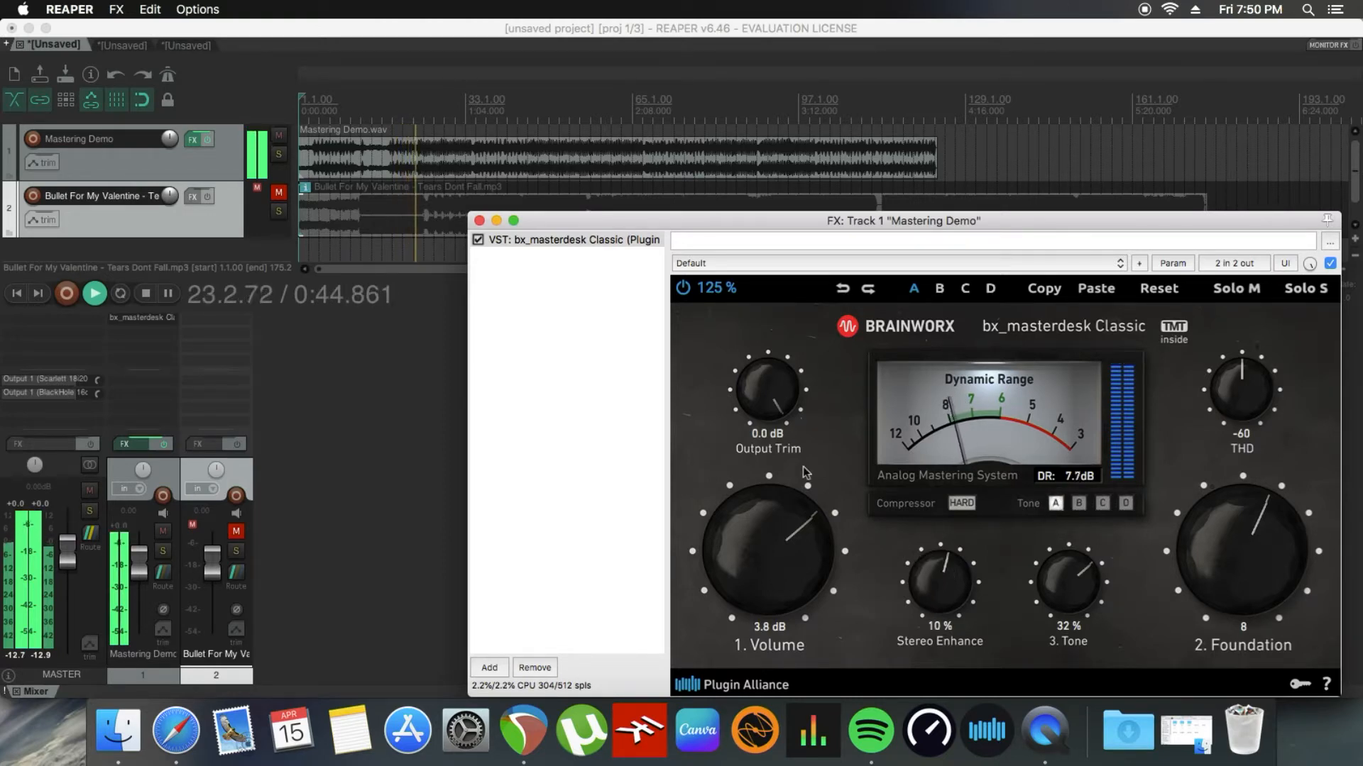
left_click_drag(768, 398, 769, 413)
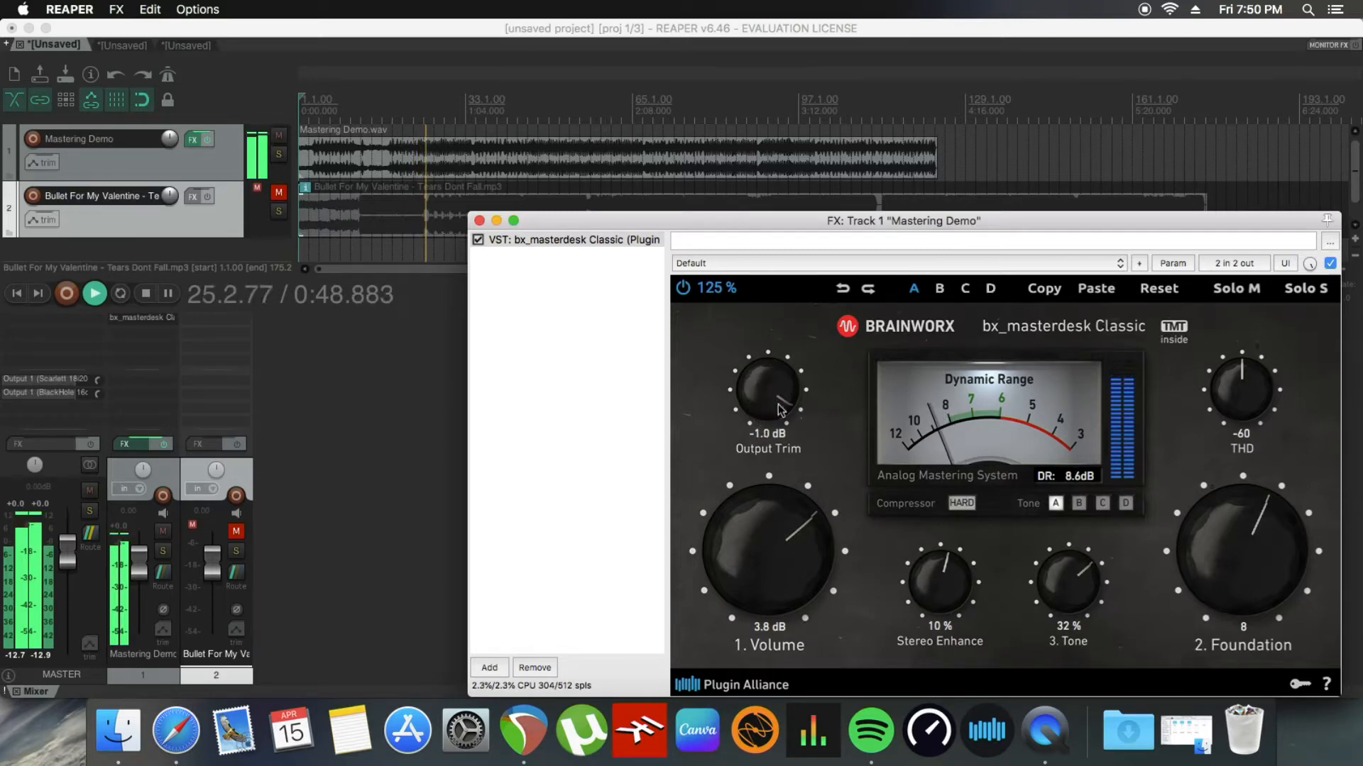
left_click_drag(1240, 386, 1227, 319)
key("space")
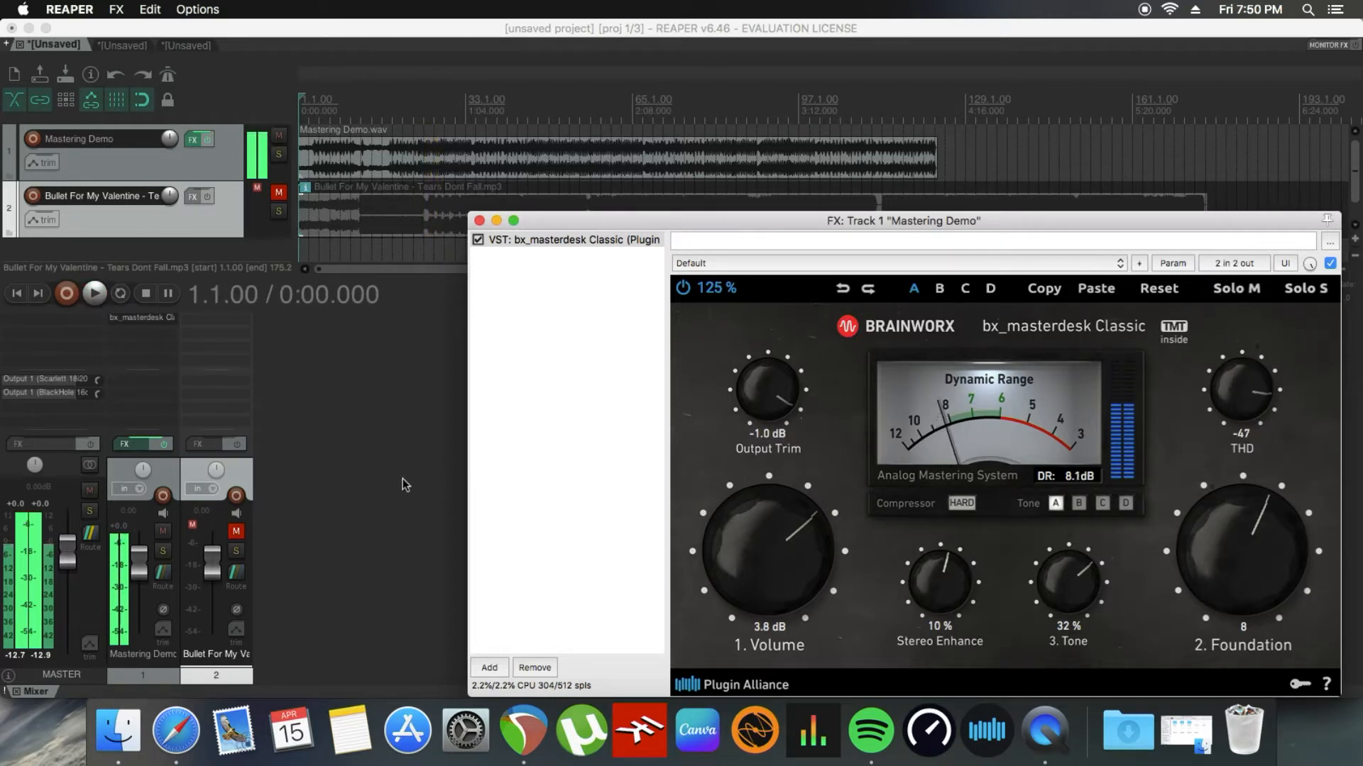
Step: Solo the Mastering Demo and Bullet For My Valentine tracks, and clear both solos again
left_click(163, 551)
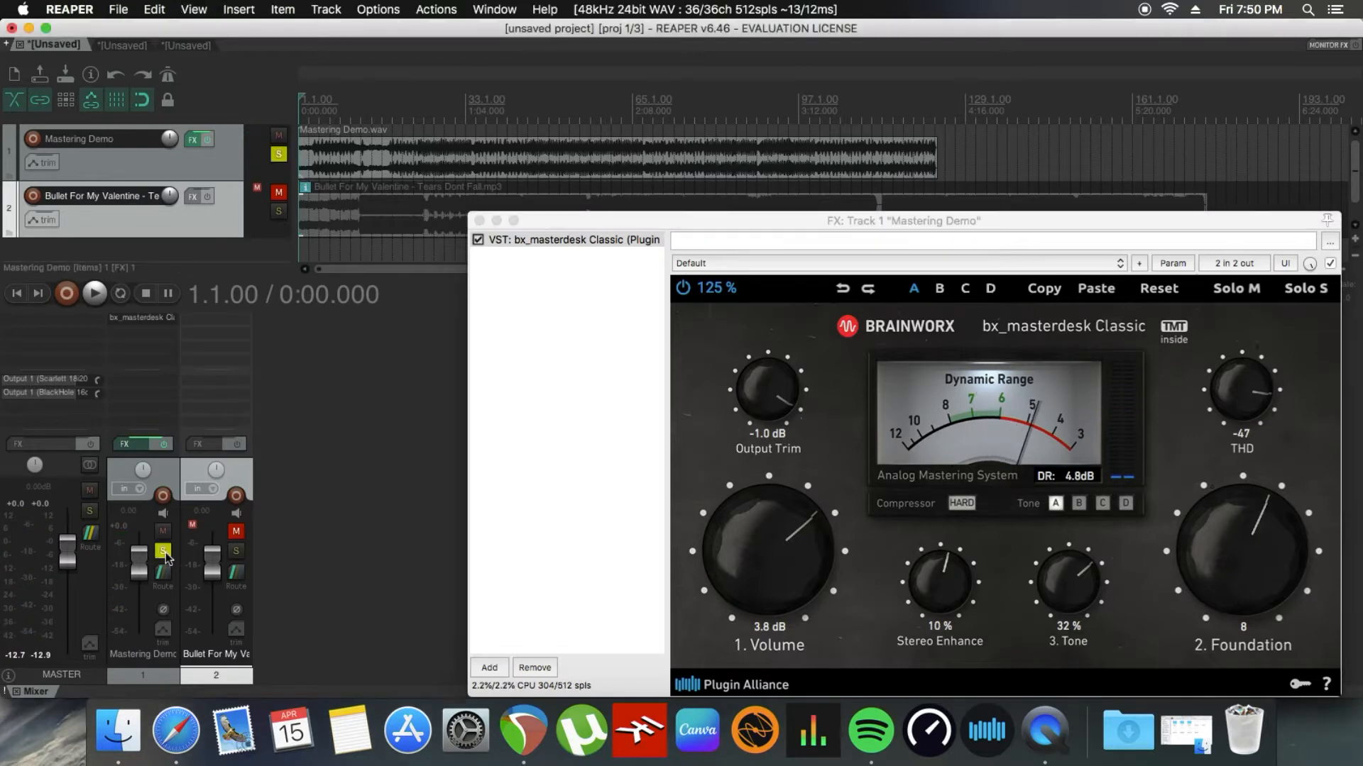
left_click(236, 552)
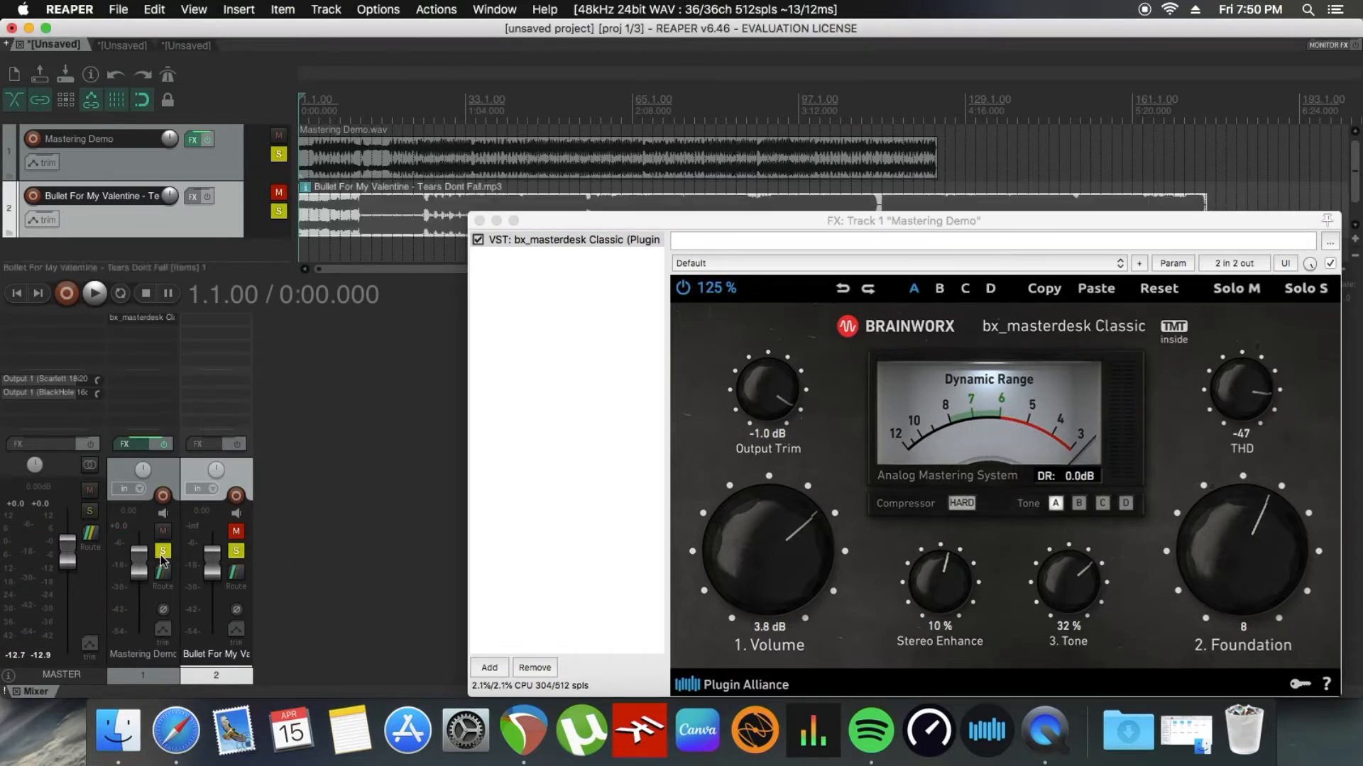
left_click(164, 552)
left_click(237, 554)
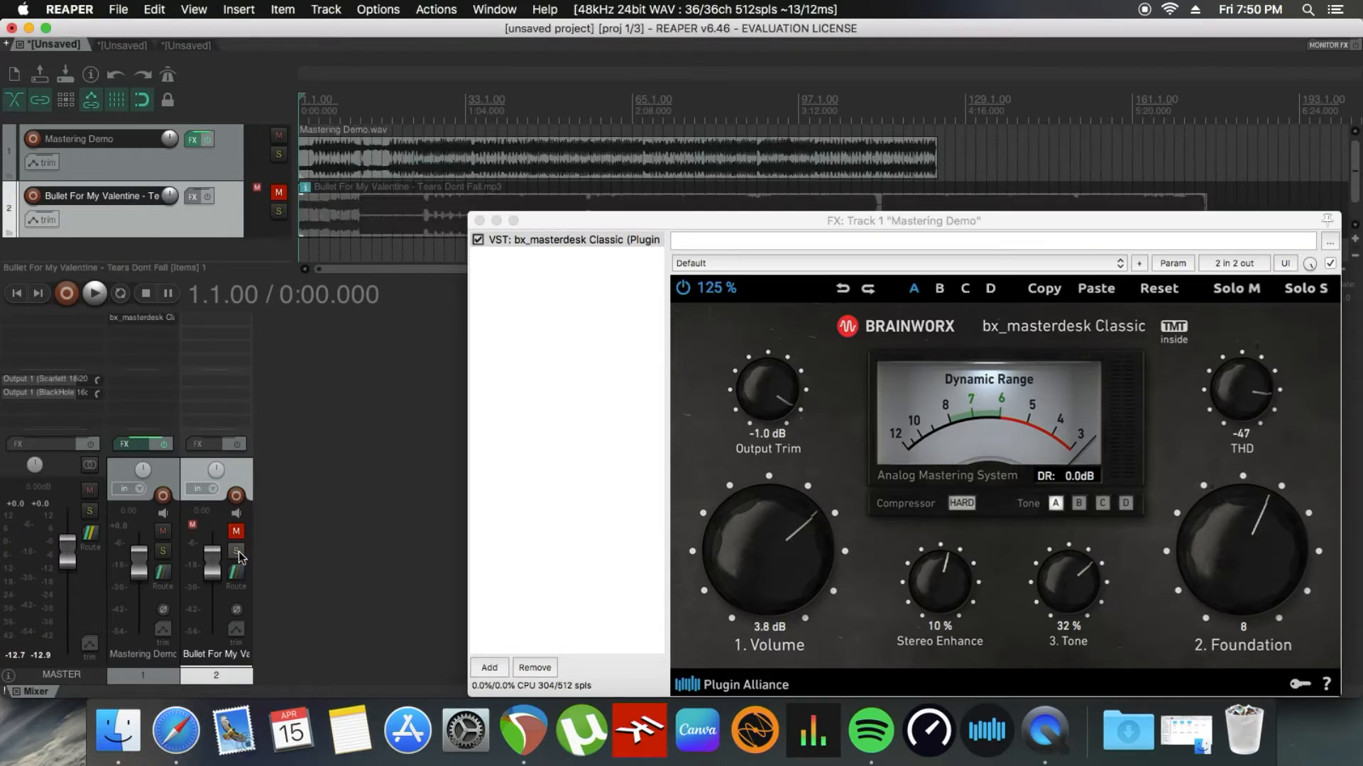
Step: Play from the project start and toggle solo on the Bullet For My Valentine track to compare it with the master
key("space")
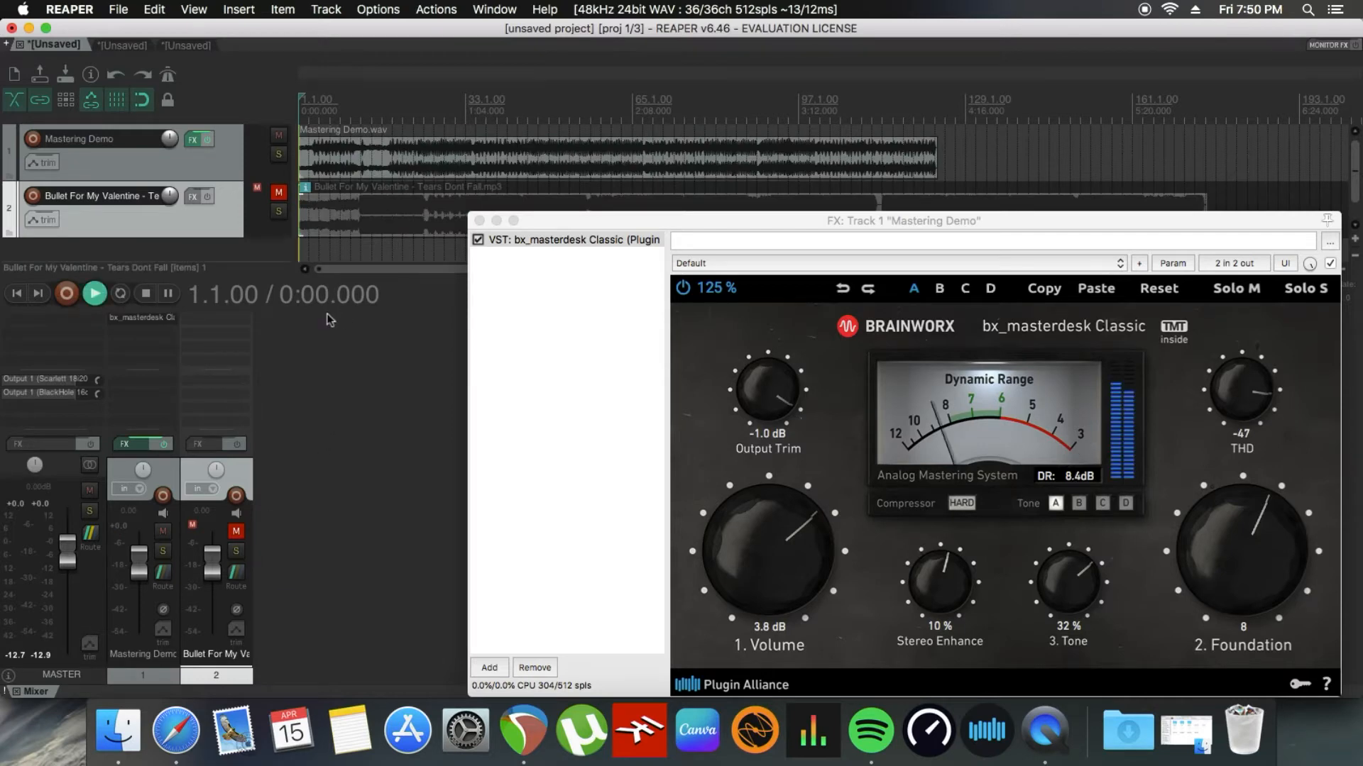
left_click(237, 552)
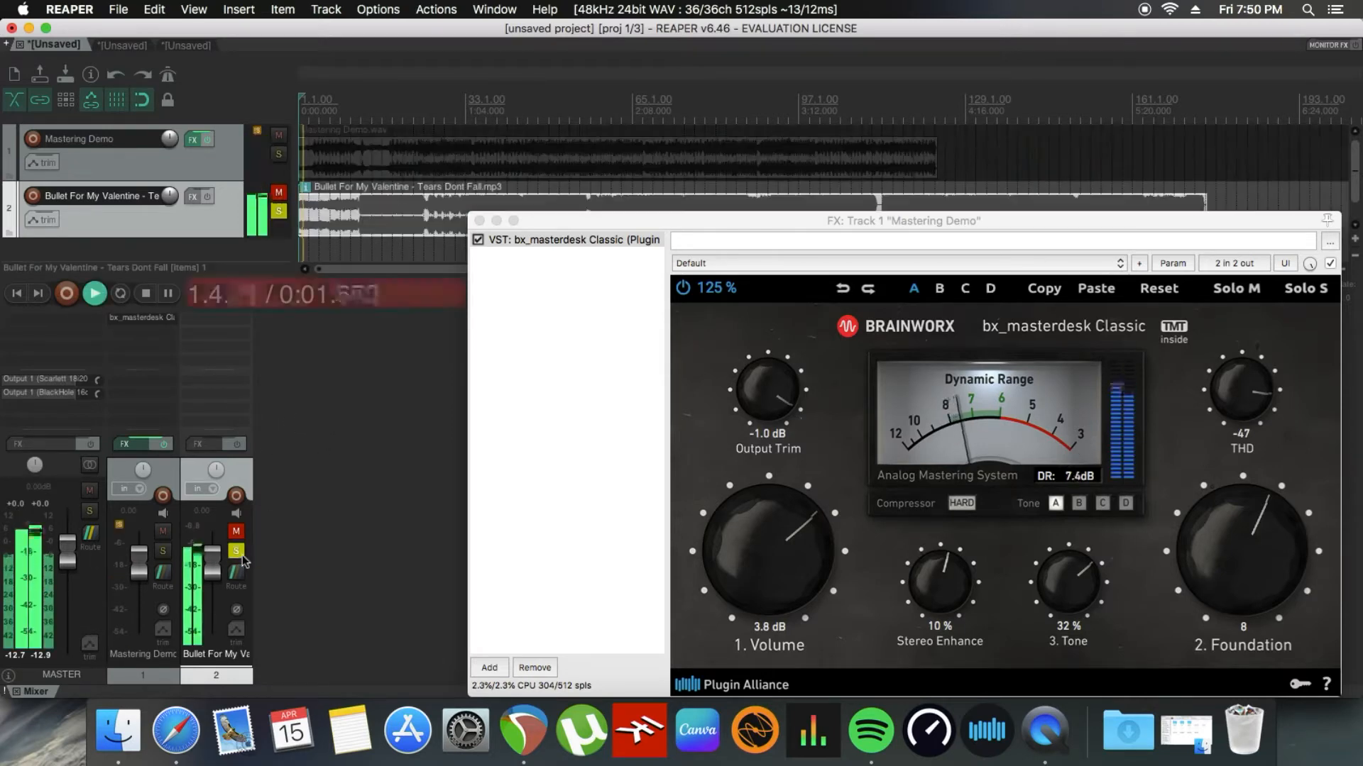
left_click(239, 558)
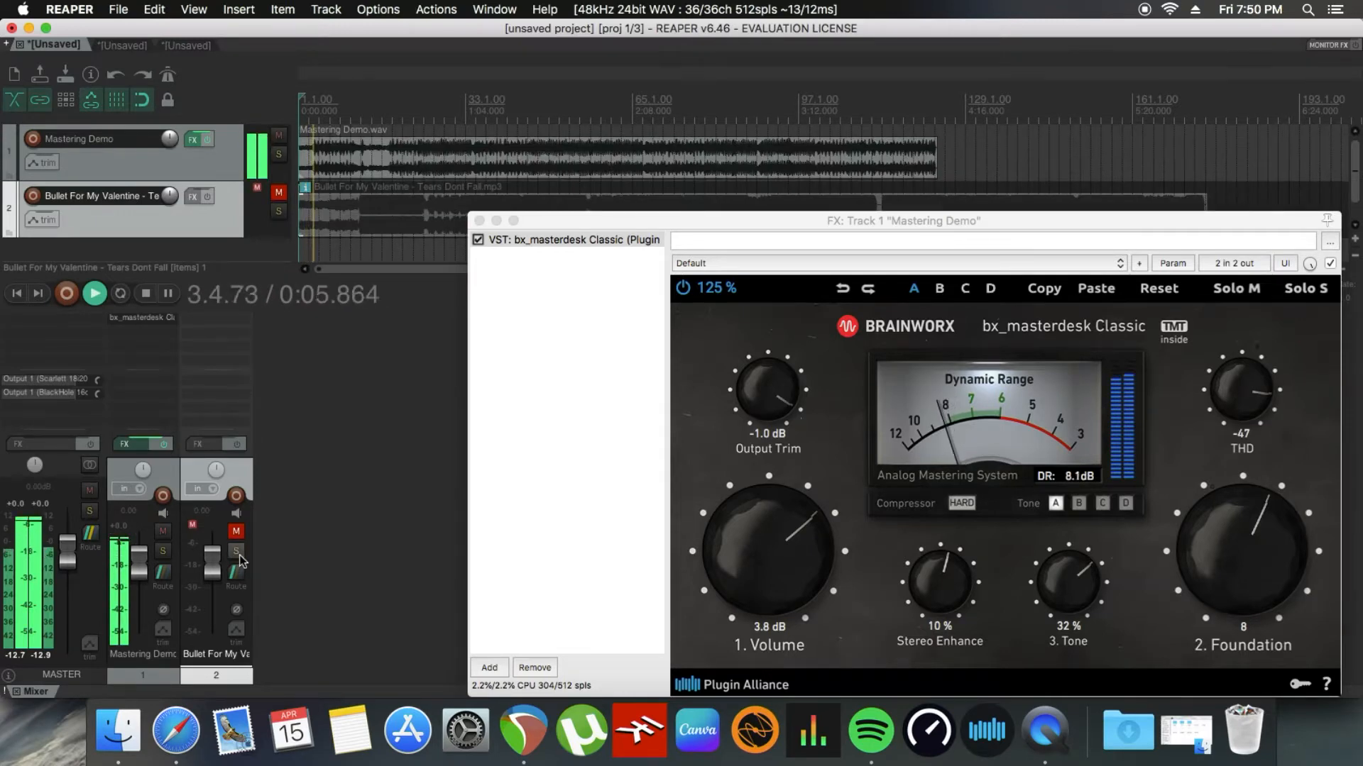
left_click(239, 559)
left_click(239, 559)
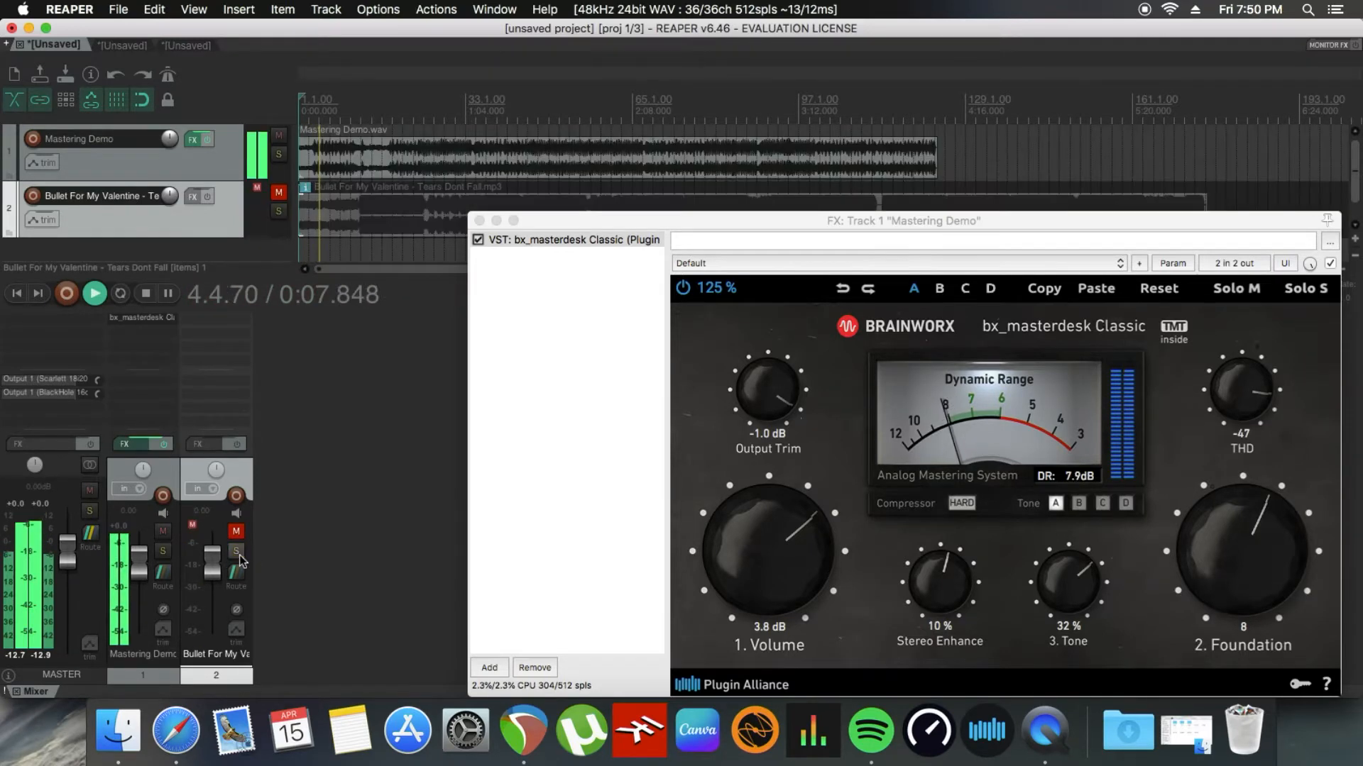
key("space")
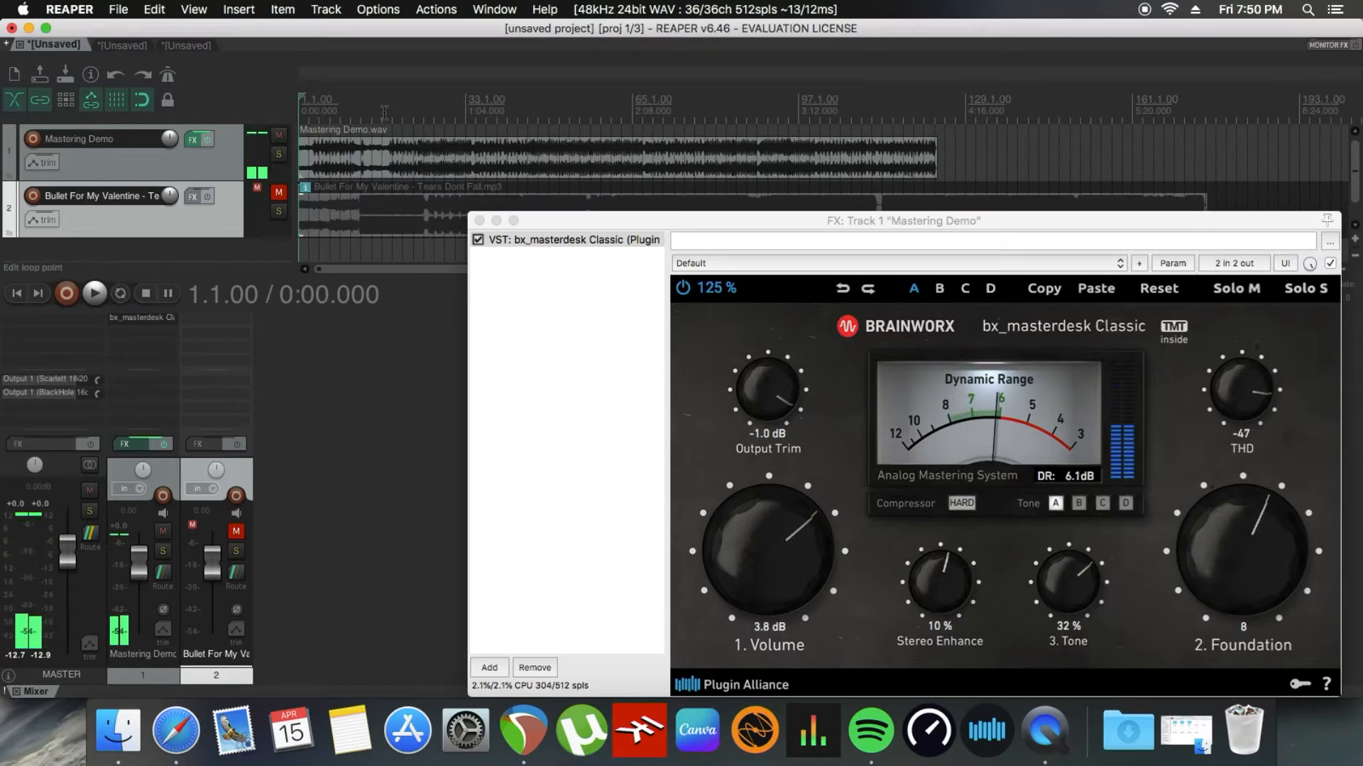
Step: Play from 17.1.00 and briefly solo the Bullet For My Valentine track to compare loudness with the master
left_click(384, 108)
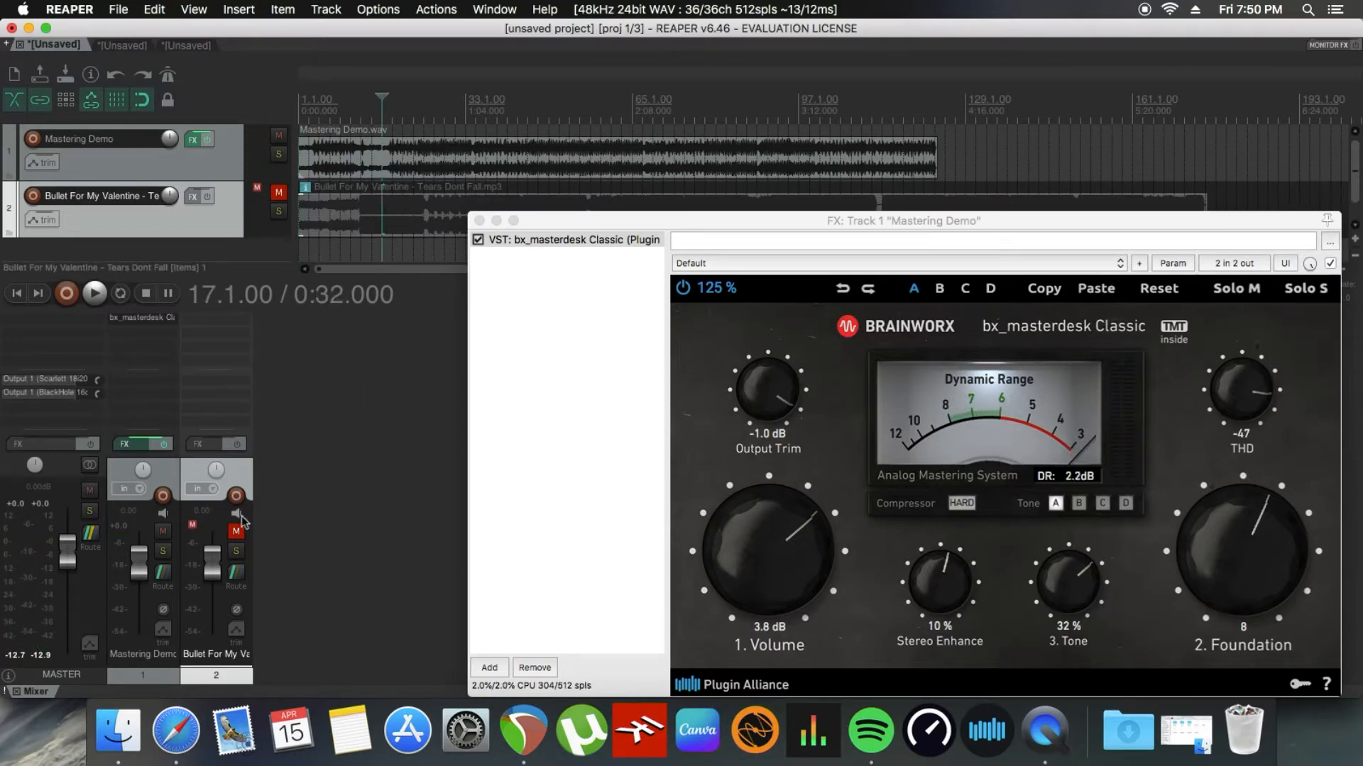
key("space")
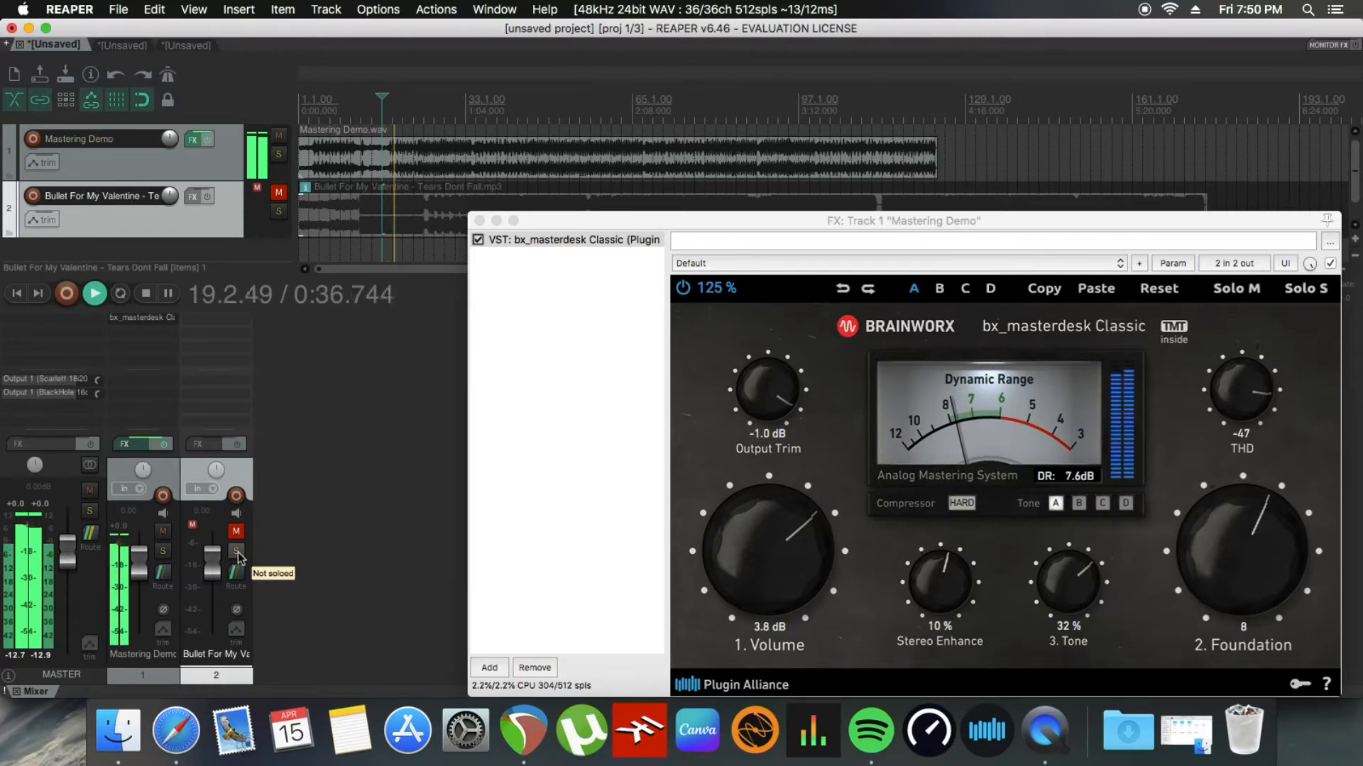
left_click(237, 553)
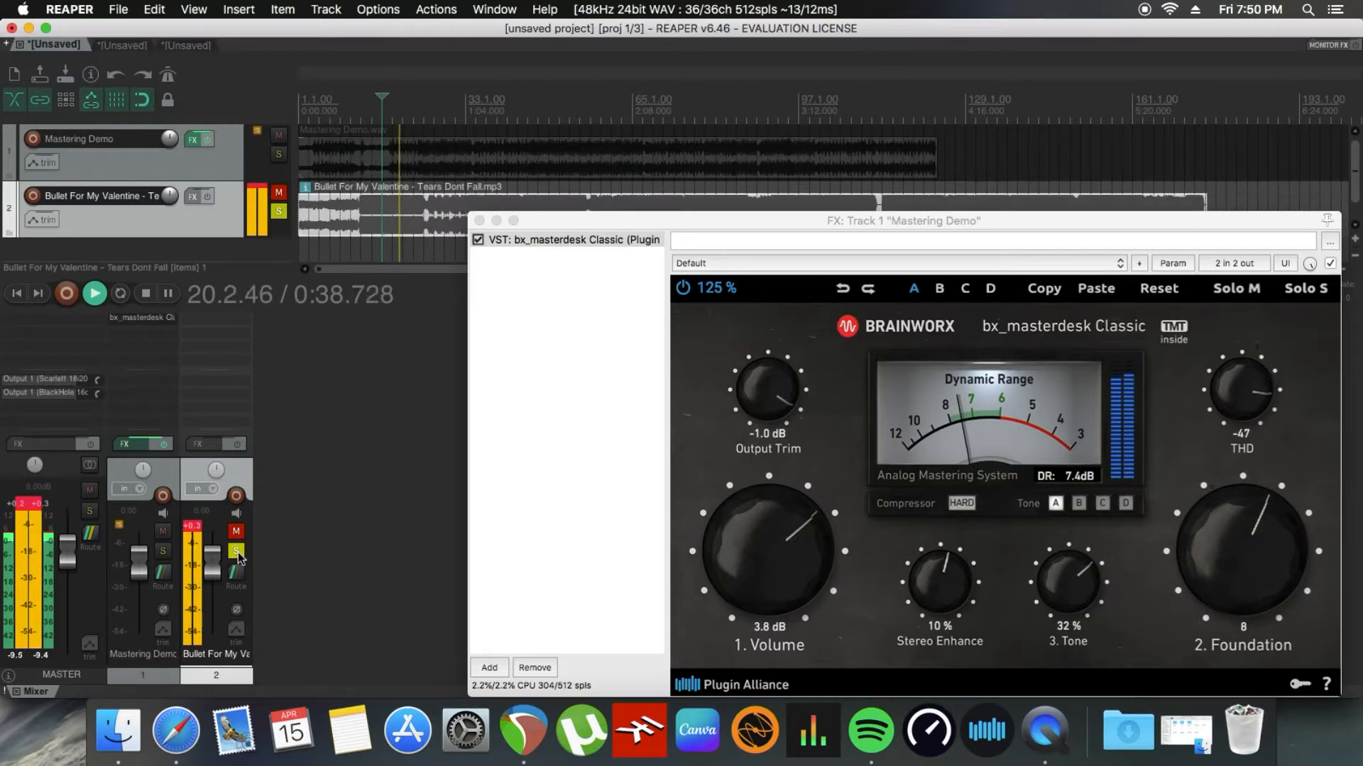
left_click(237, 552)
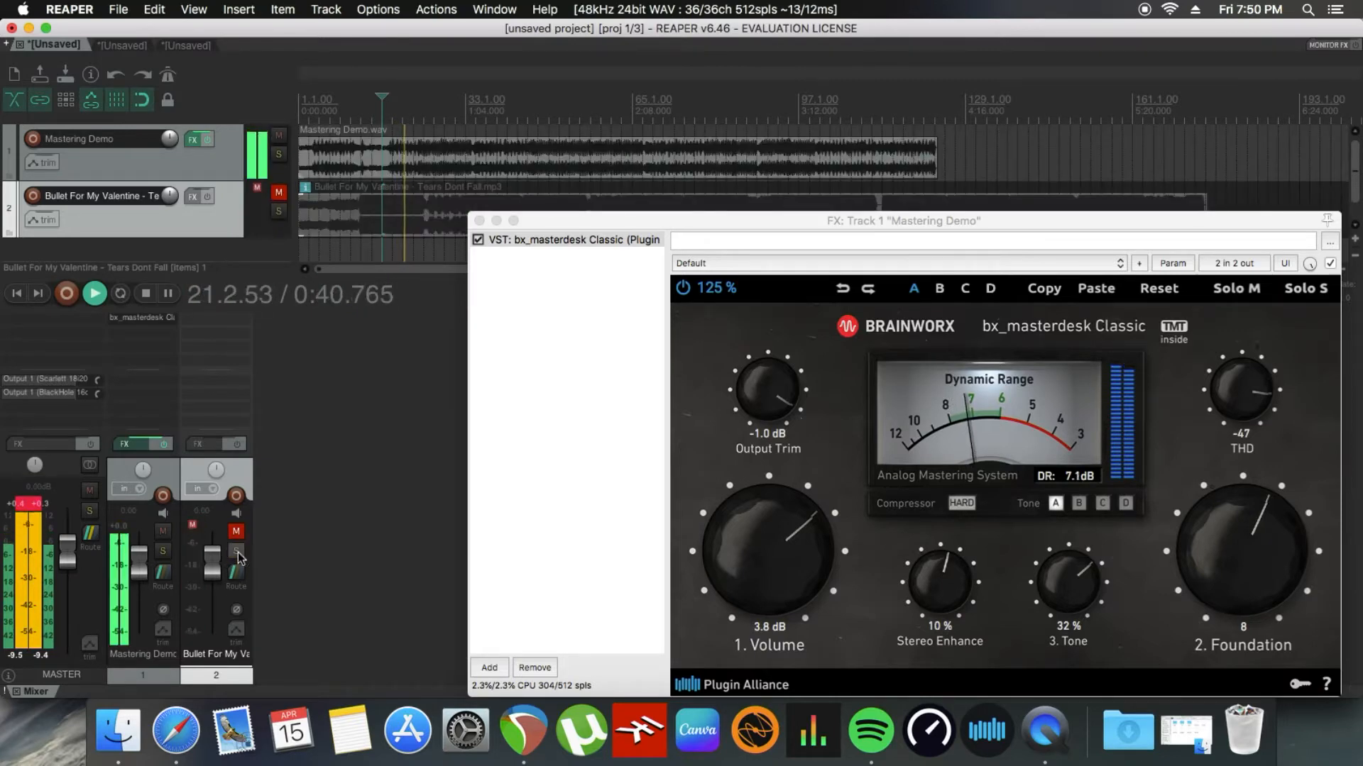
key("space")
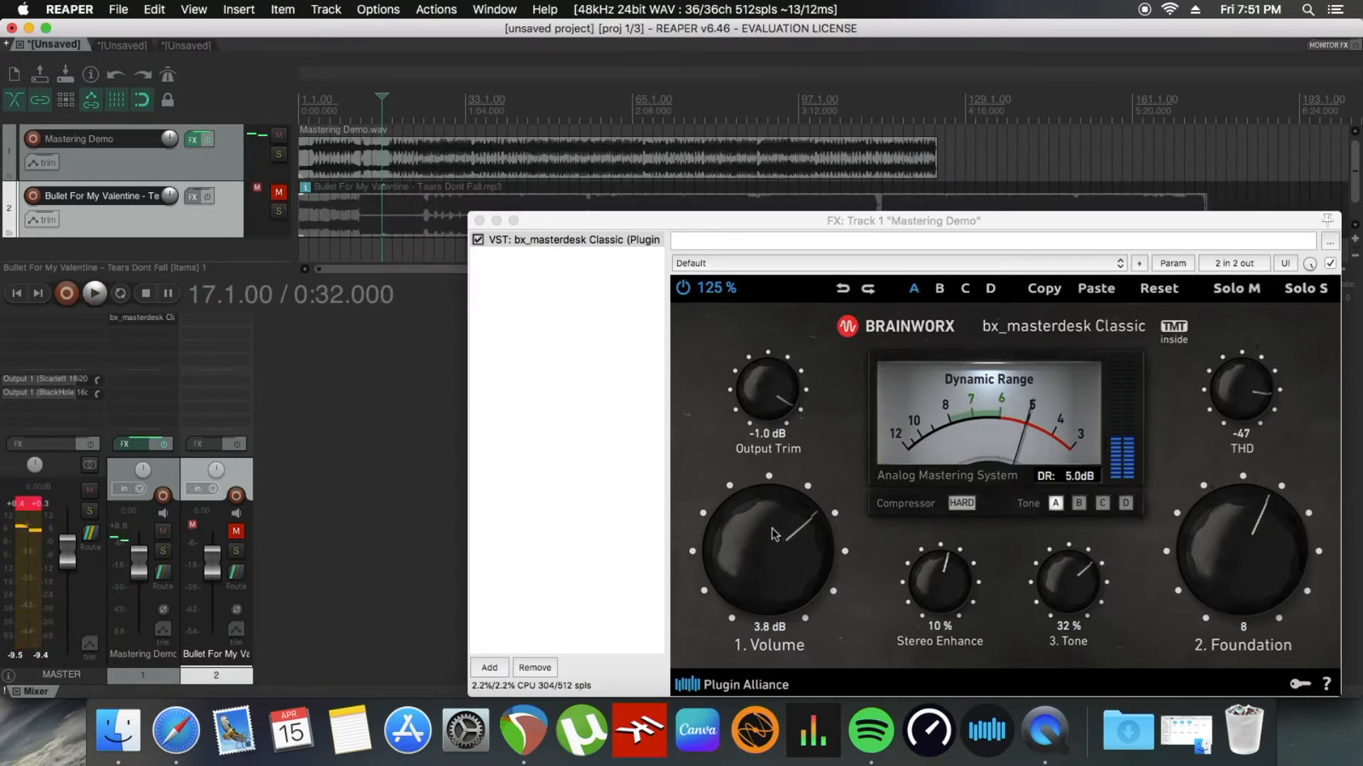
Step: Raise the plug-in's Volume to 7.9 dB and move the FX window clear of the second track's waveform
left_click(774, 534)
left_click_drag(774, 534, 773, 528)
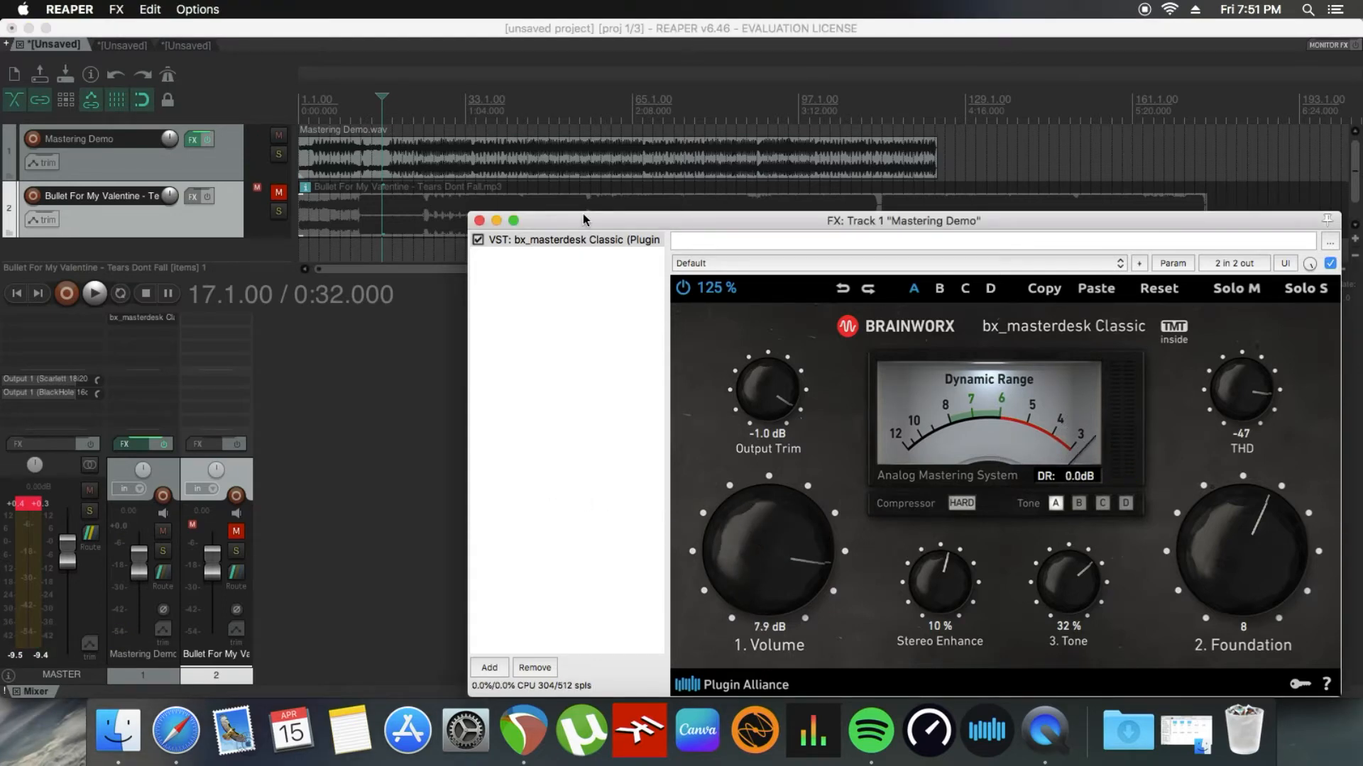
left_click_drag(589, 220, 567, 277)
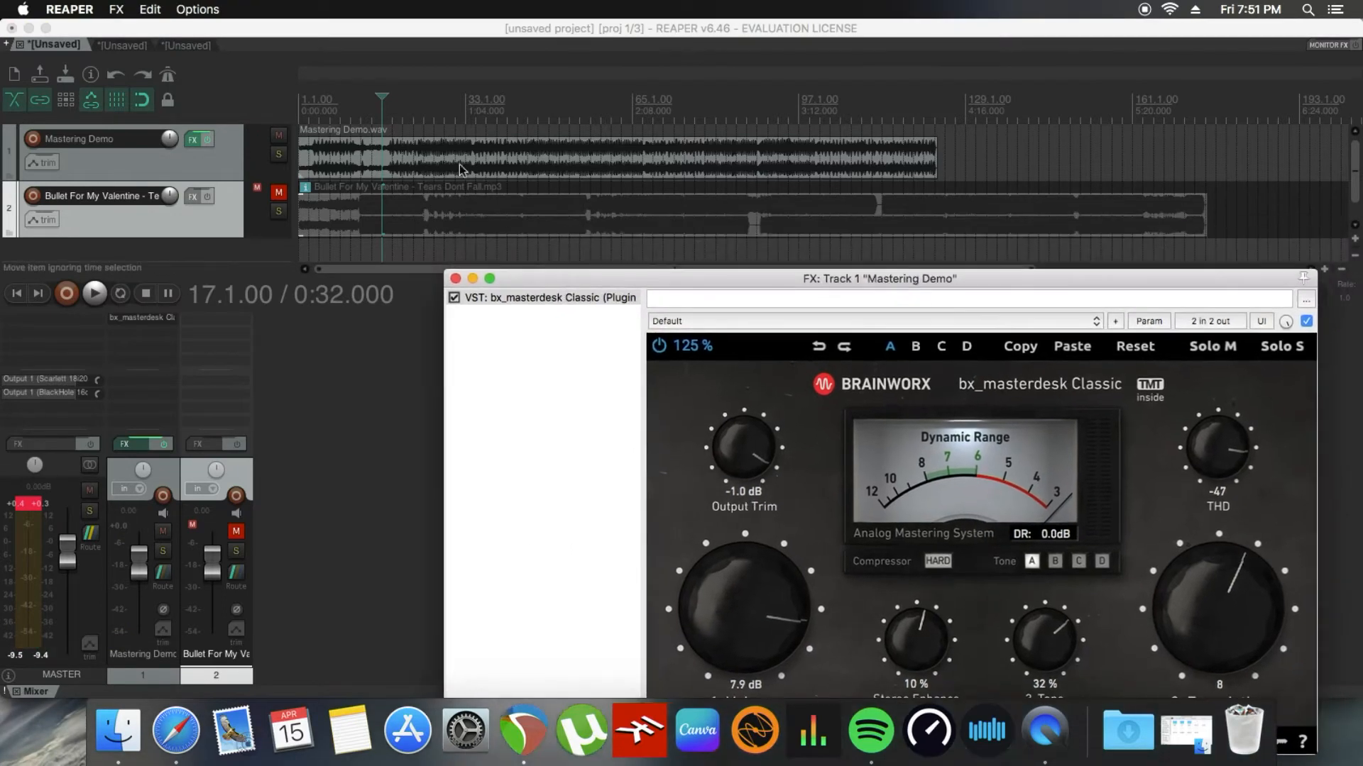
Step: Play from 27.1.00 and repeatedly toggle solo on the Bullet For My Valentine track to compare it with the master
left_click(433, 109)
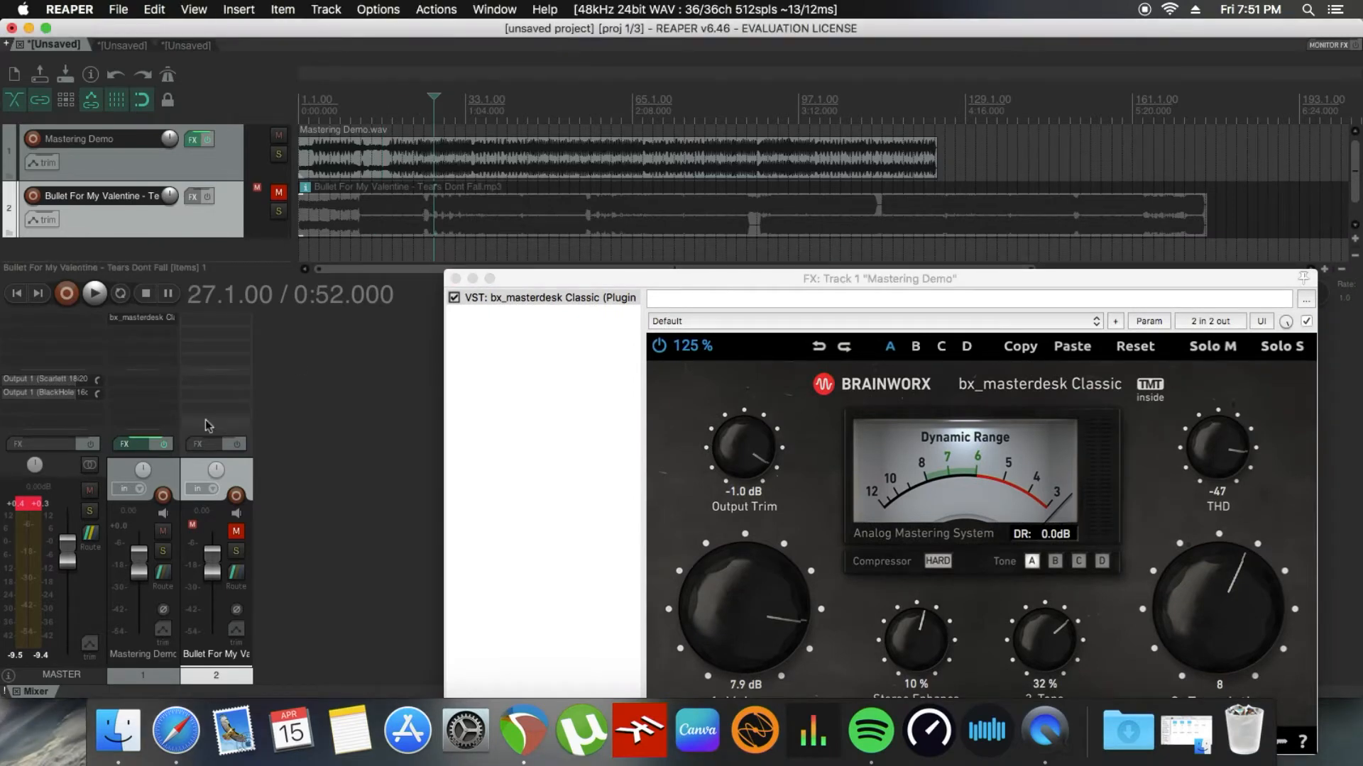
key("space")
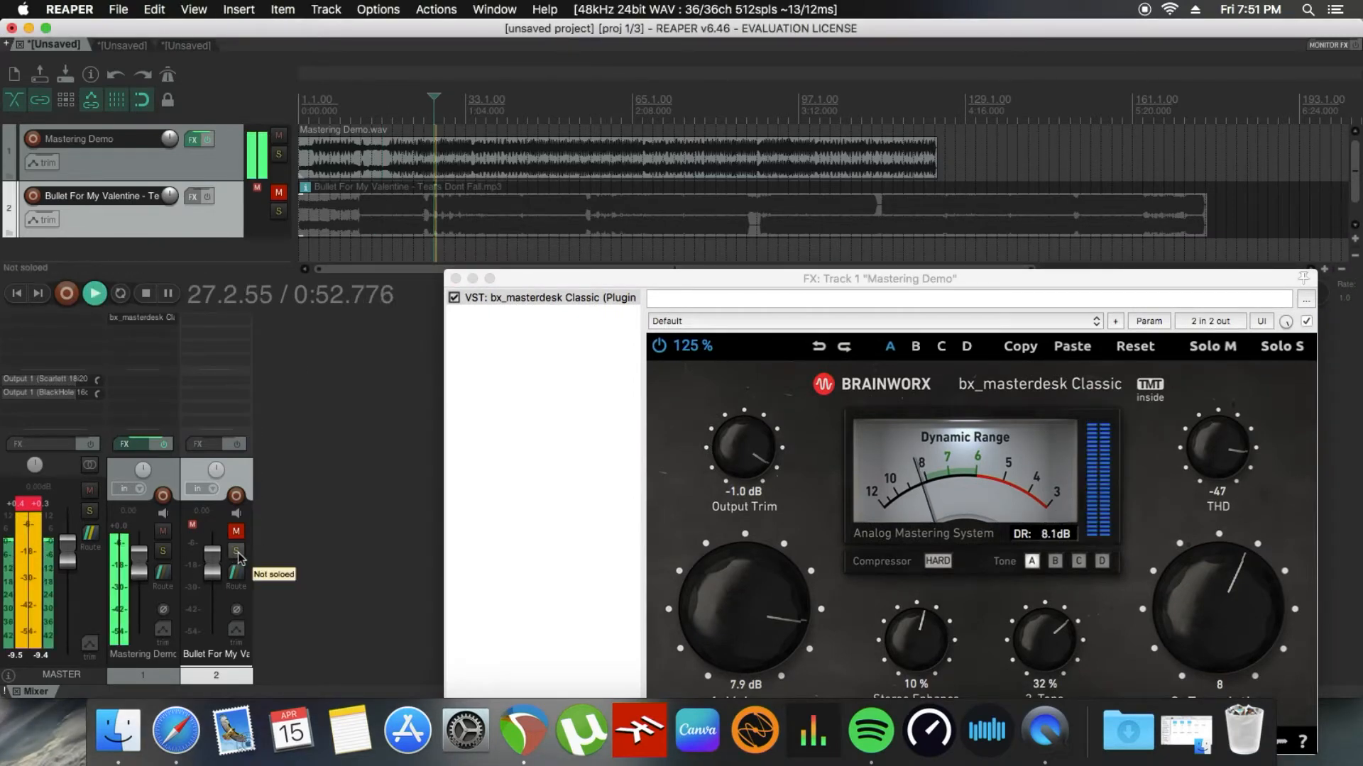
left_click(238, 552)
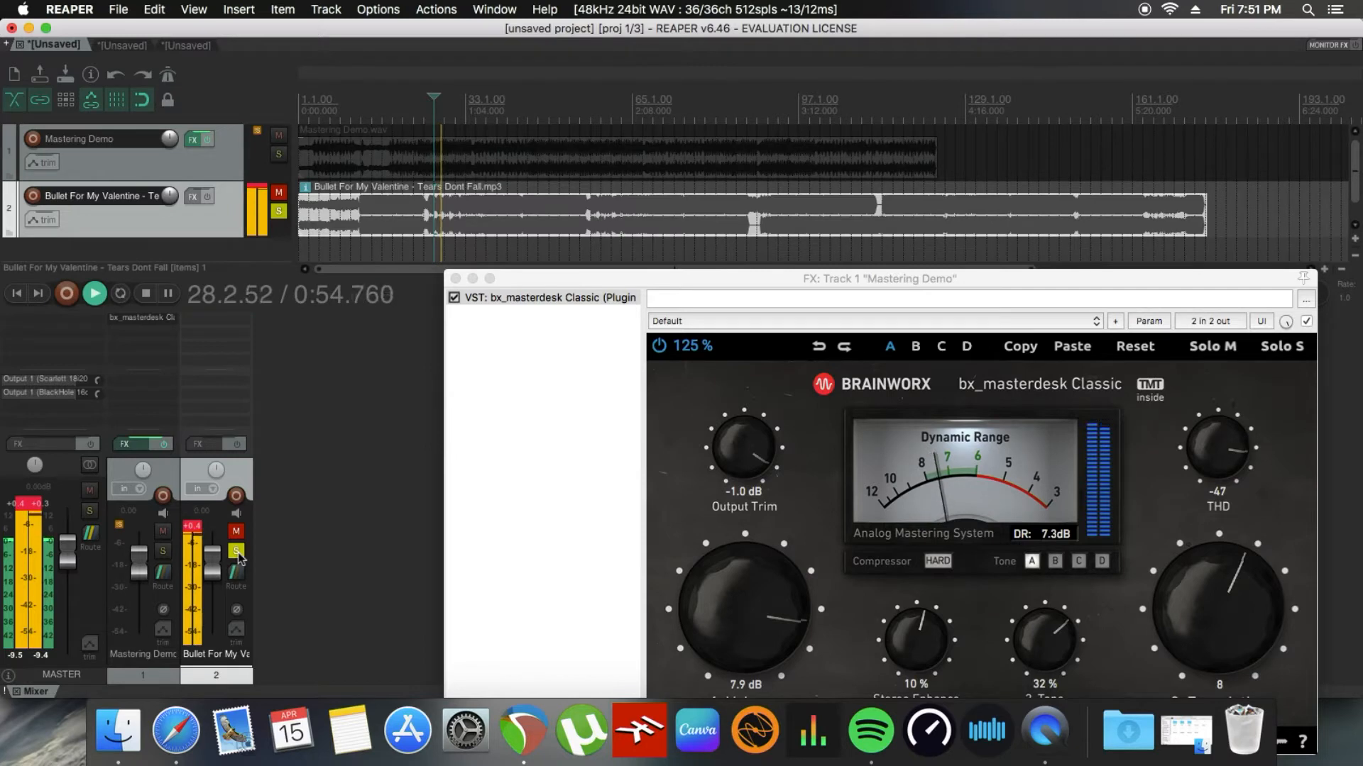
left_click(238, 553)
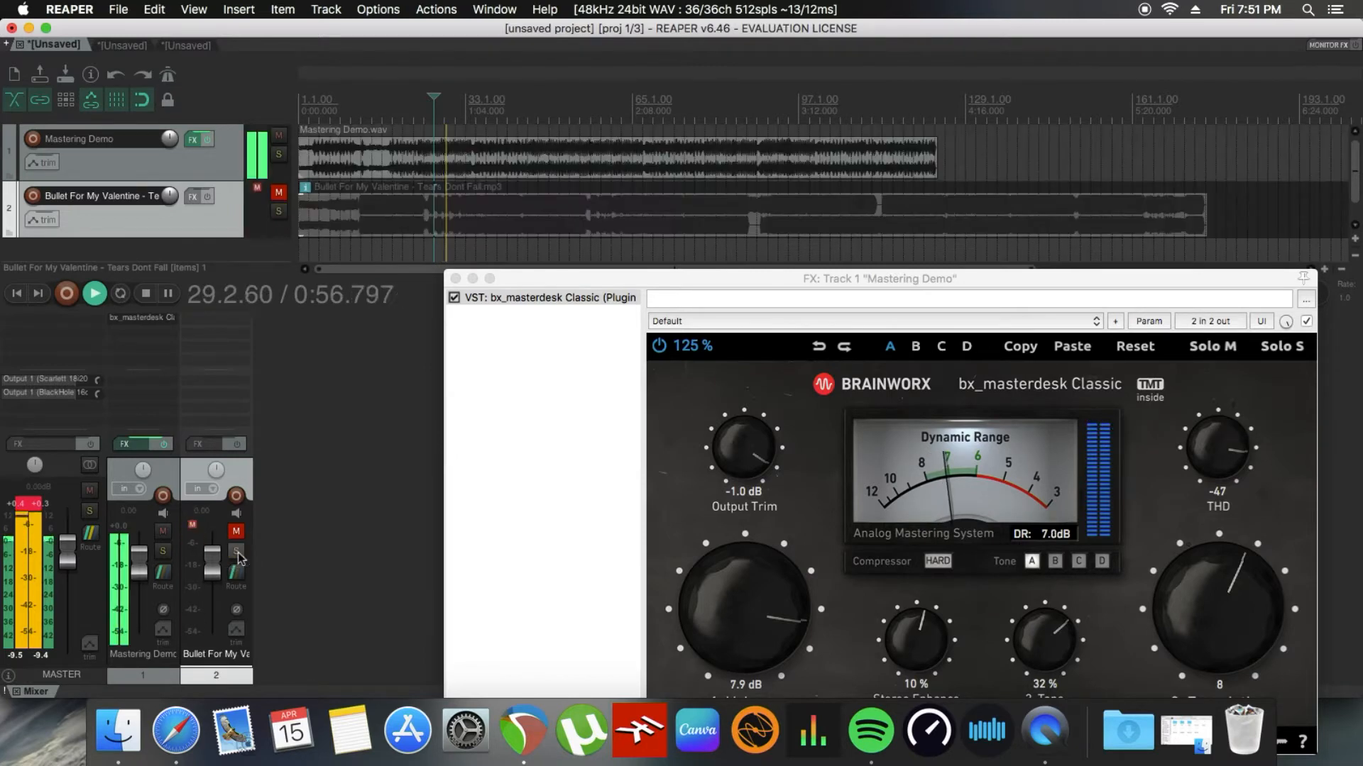
left_click(238, 552)
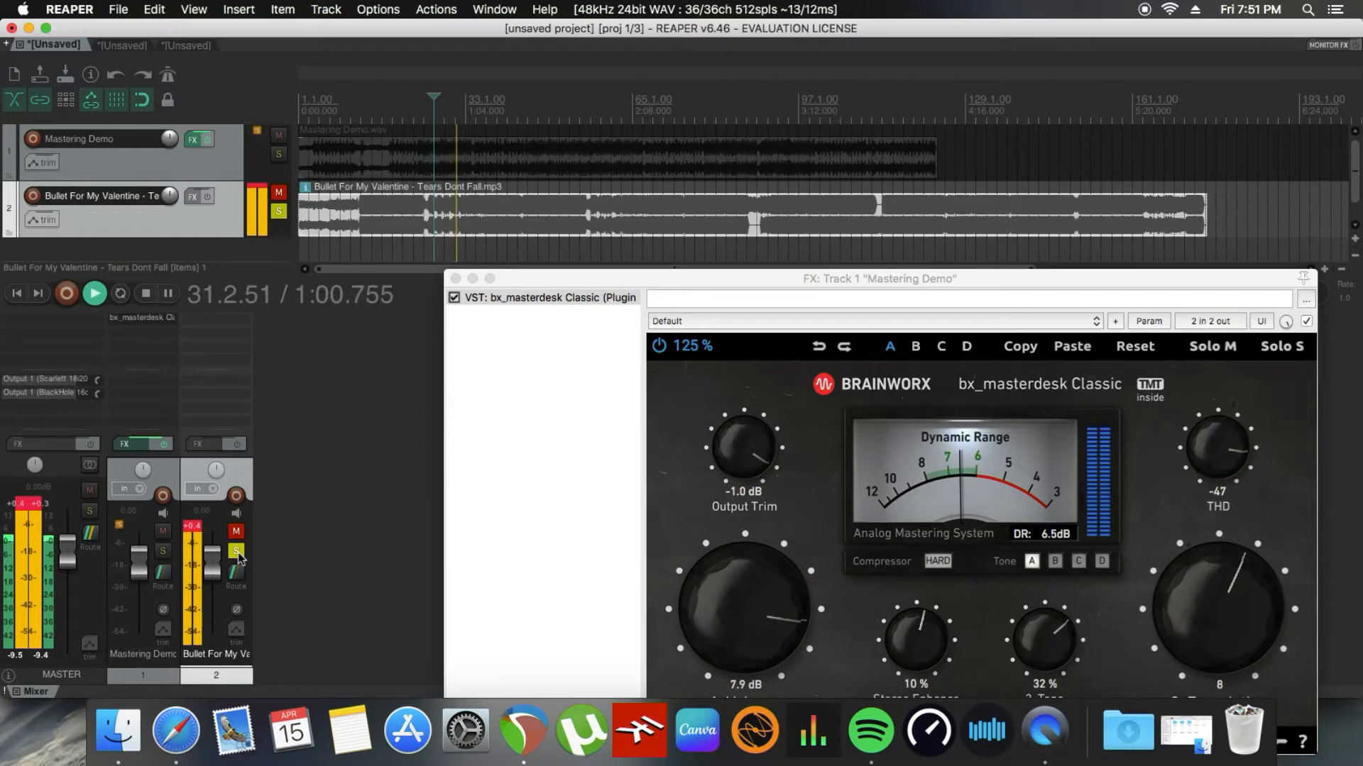
left_click(238, 553)
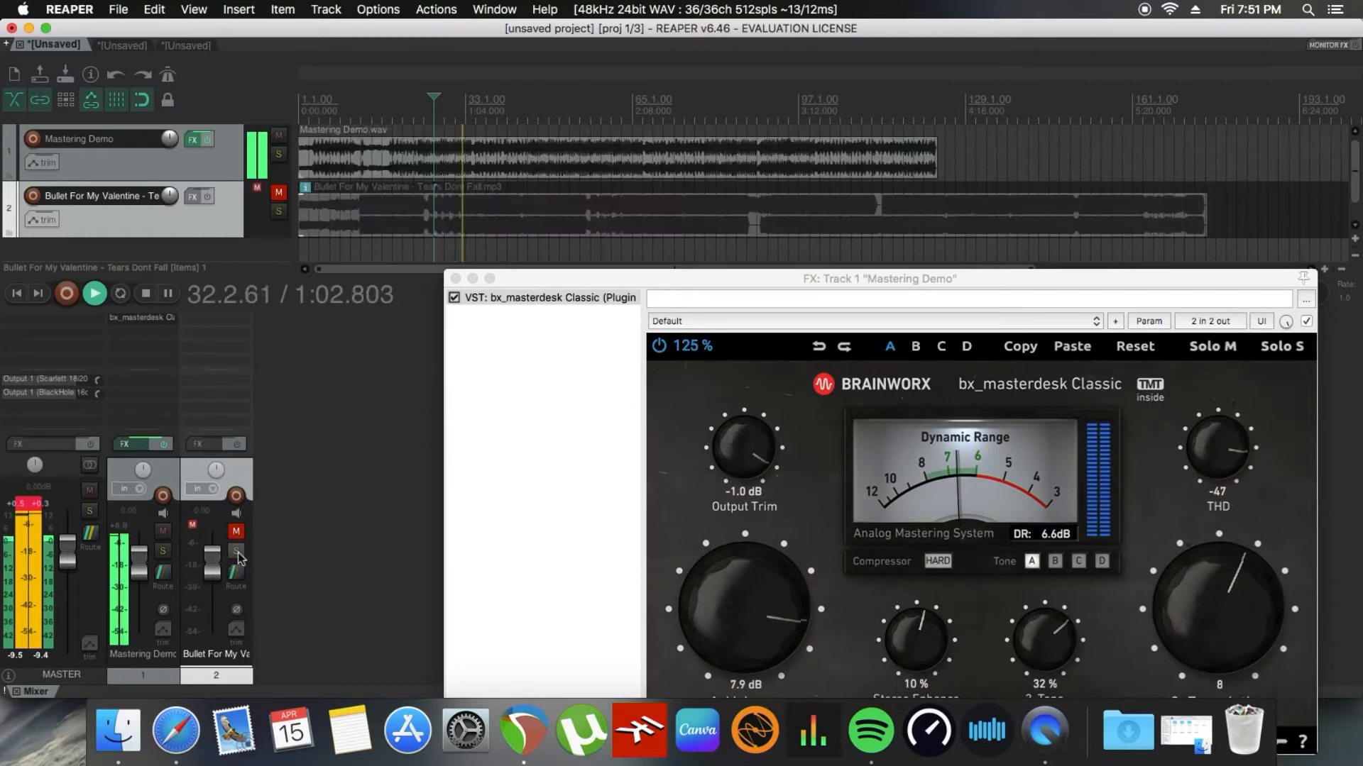
left_click(238, 552)
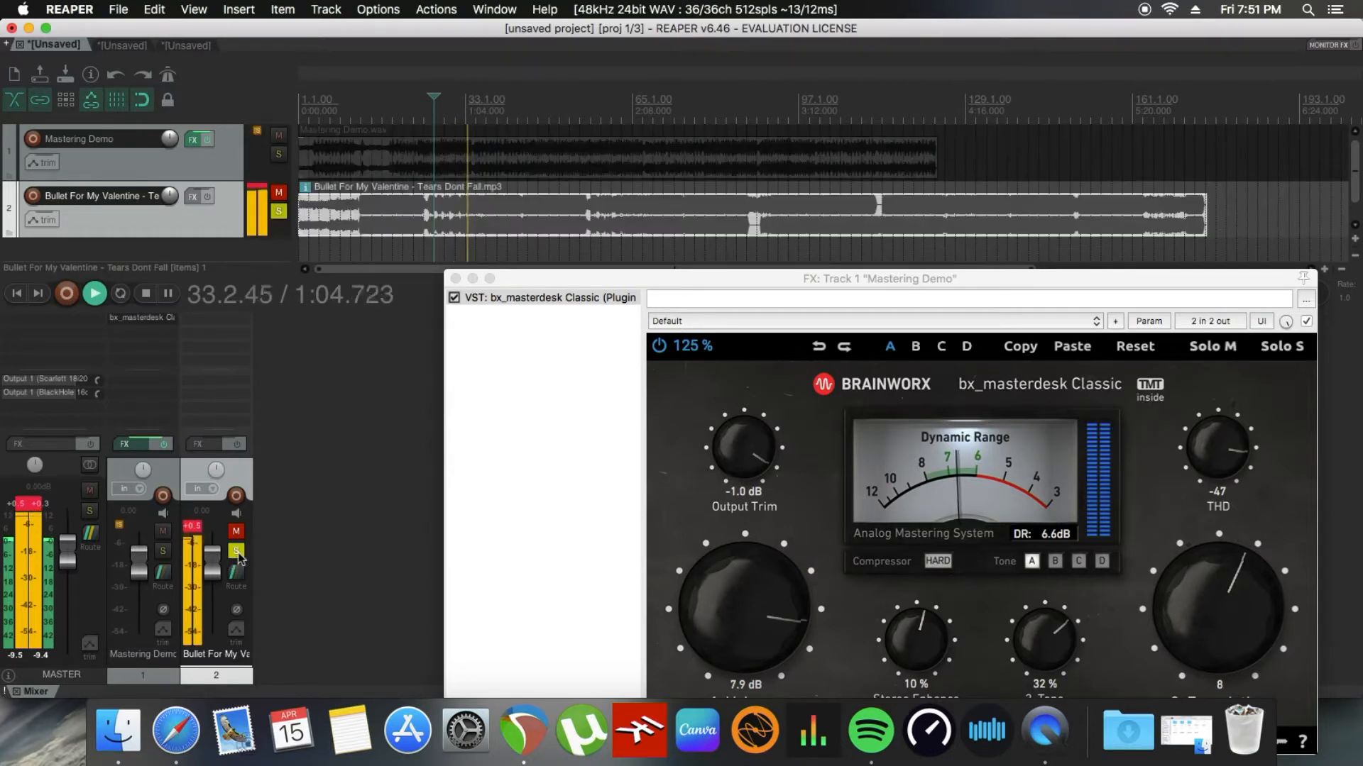
left_click(238, 553)
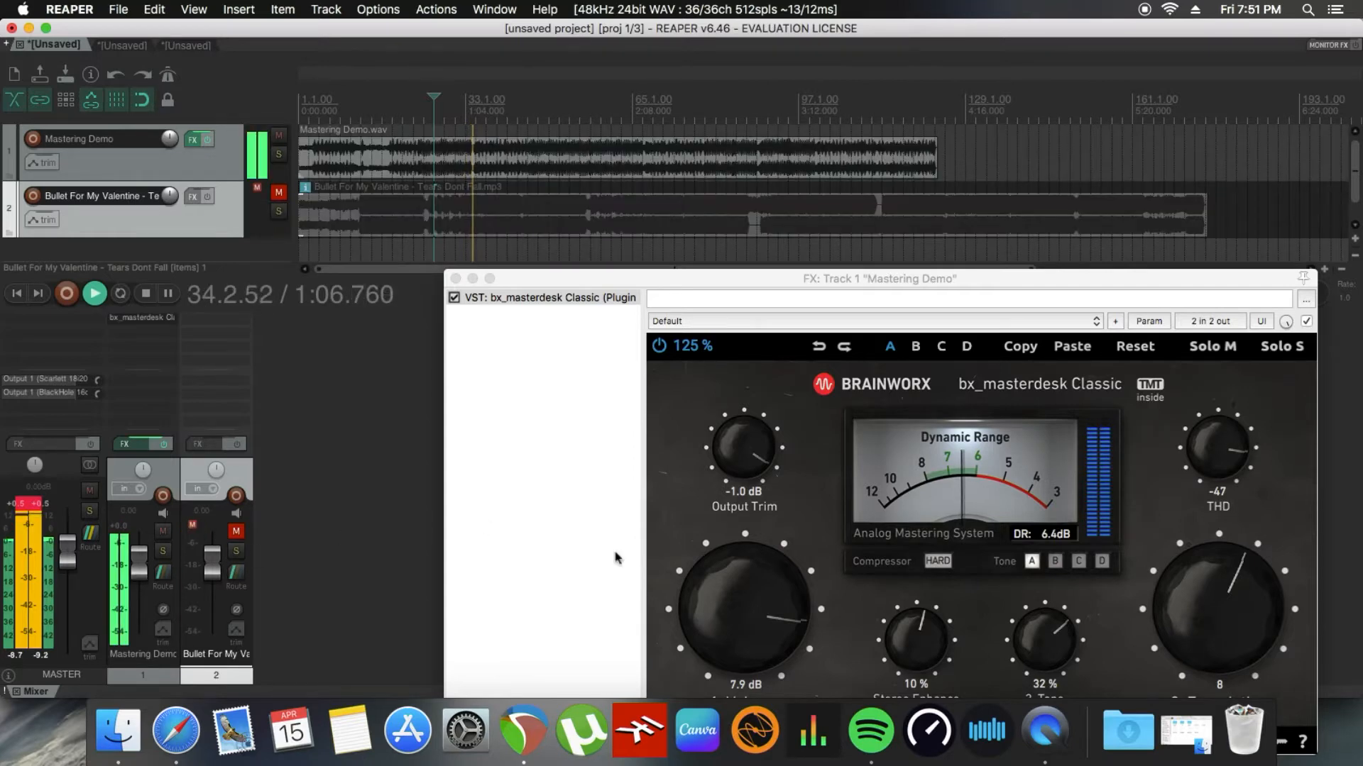
Step: Raise the plug-in's Volume to 9.5 dB, checking against the soloed reference, and set Tone to 100 % in mode B
left_click(747, 620)
left_click_drag(747, 620, 748, 611)
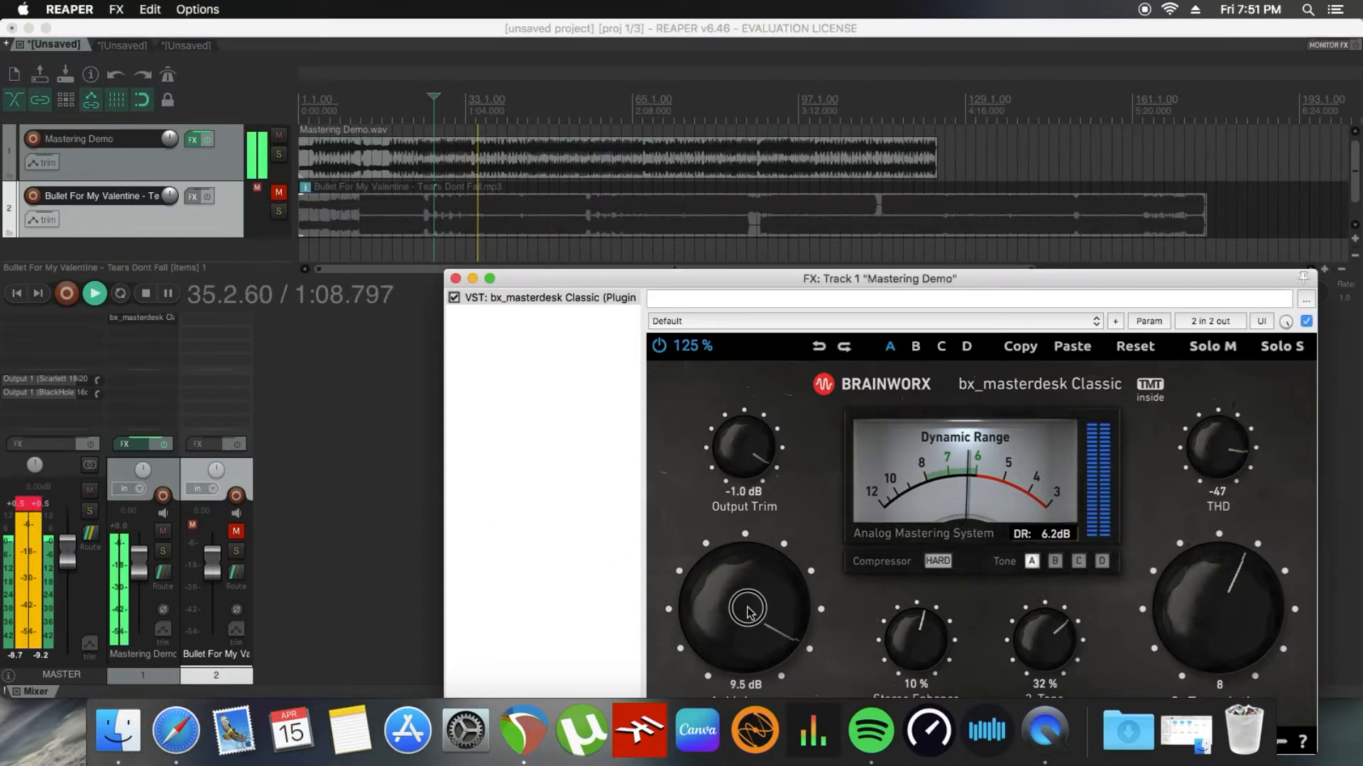
left_click(238, 552)
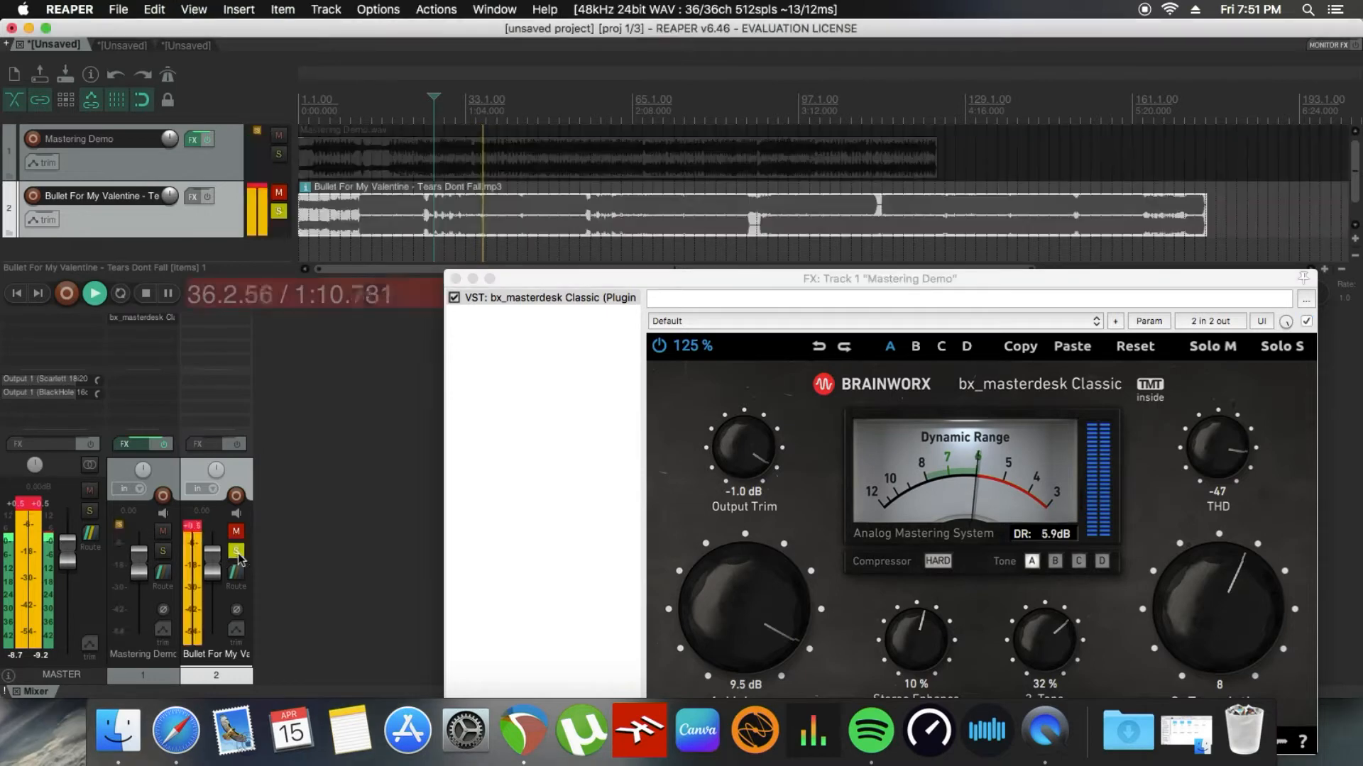
left_click(238, 552)
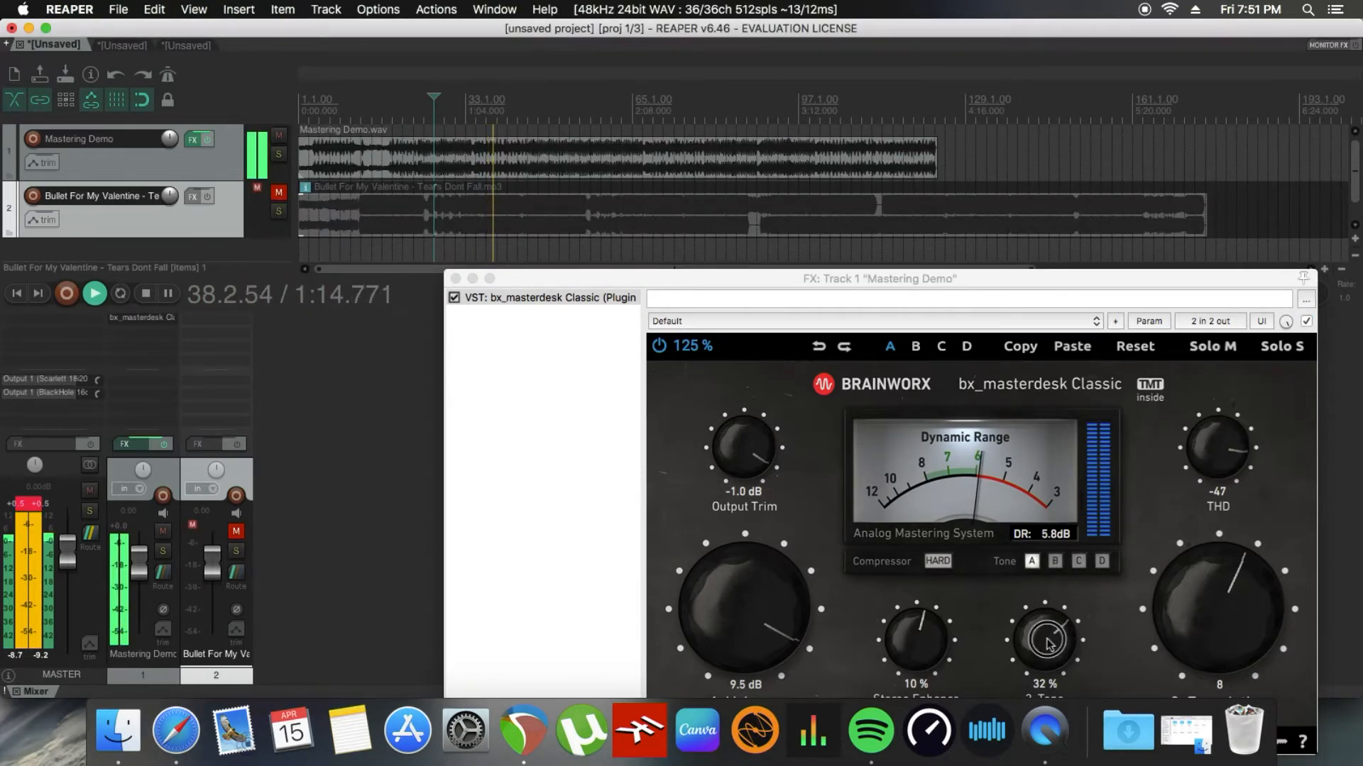
left_click(1056, 562)
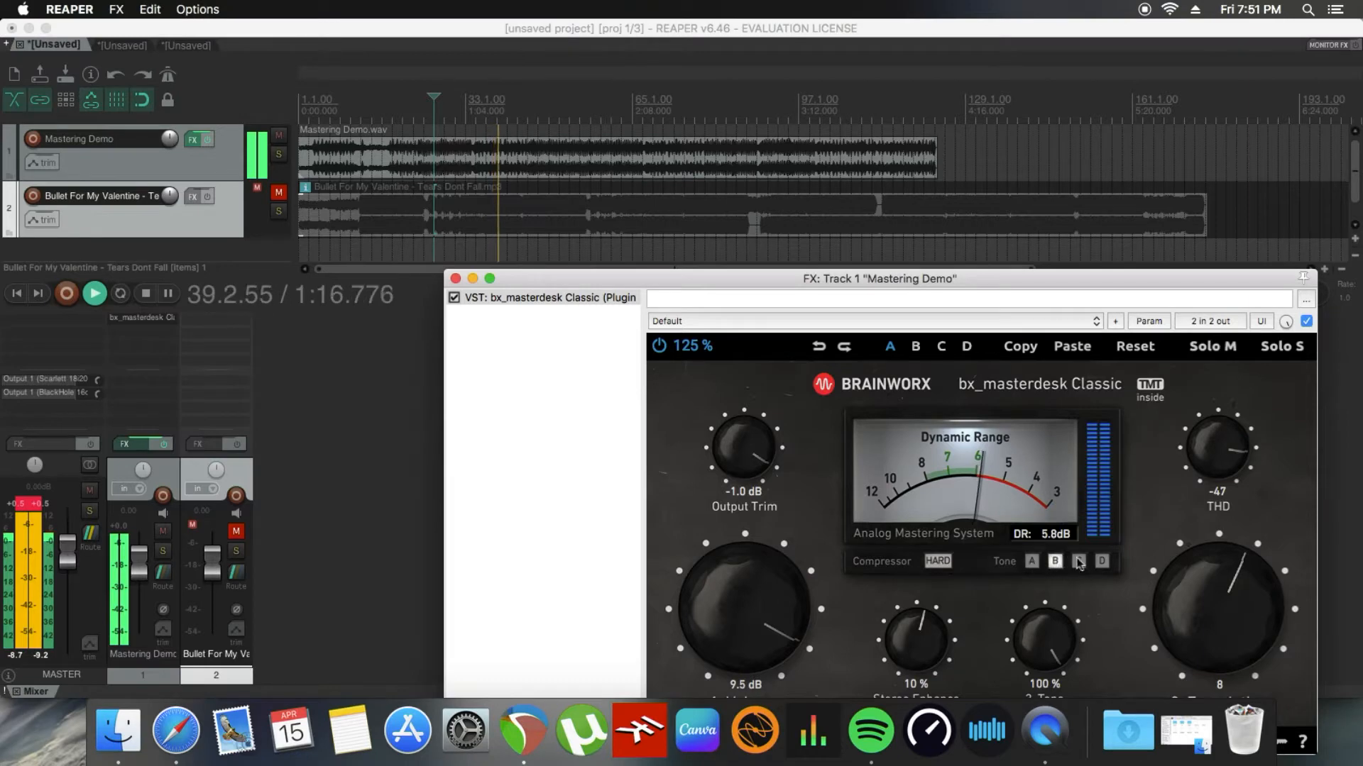
Step: Solo the Bullet For My Valentine track, lower its fader to about -2.27 dB, clear the solo and stop playback
left_click(236, 553)
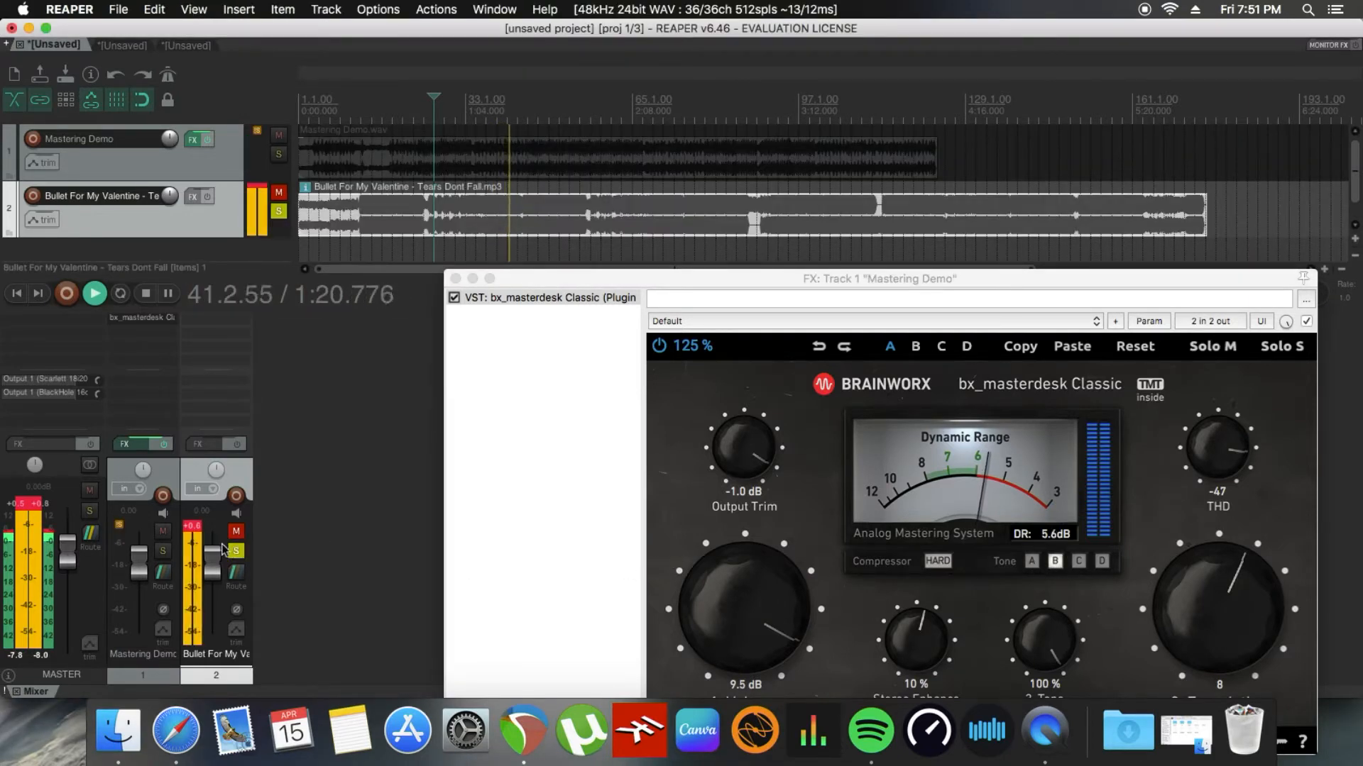
left_click_drag(211, 562, 213, 572)
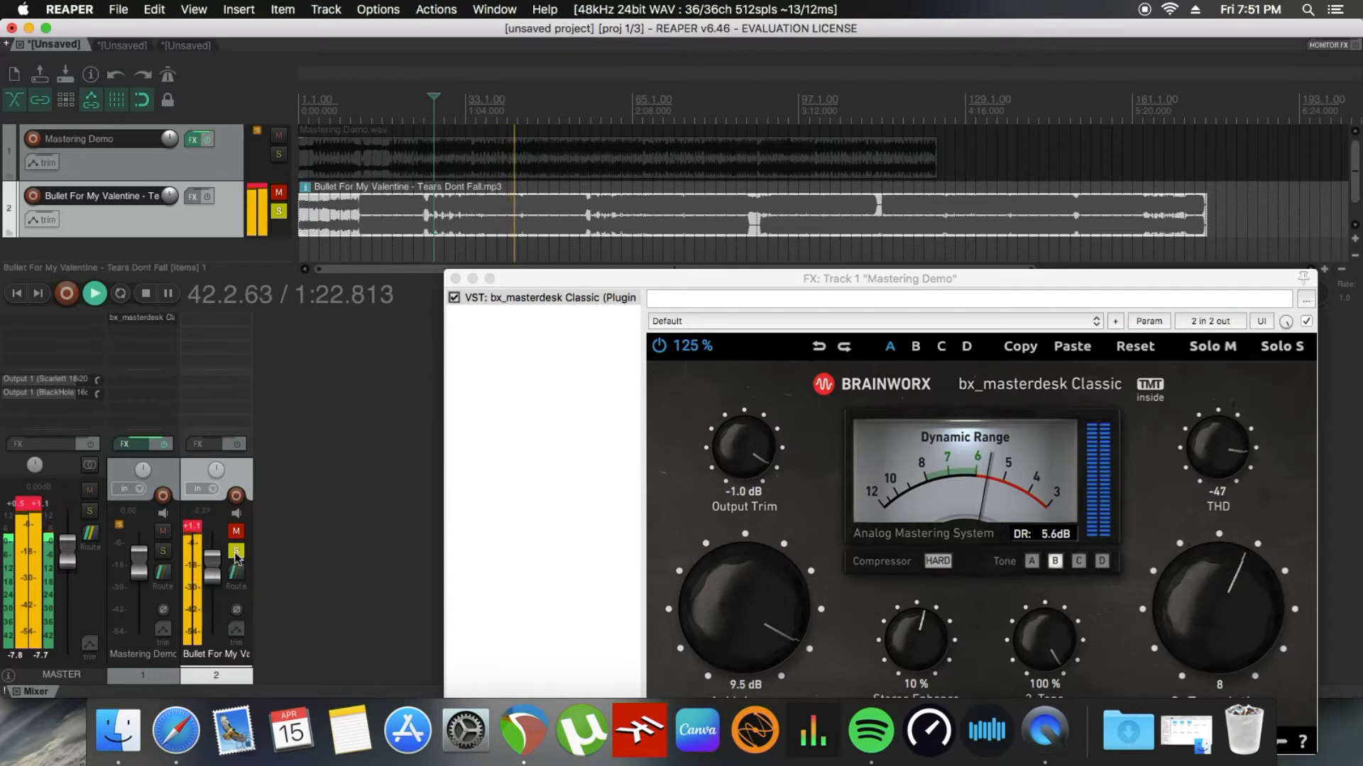
left_click(237, 553)
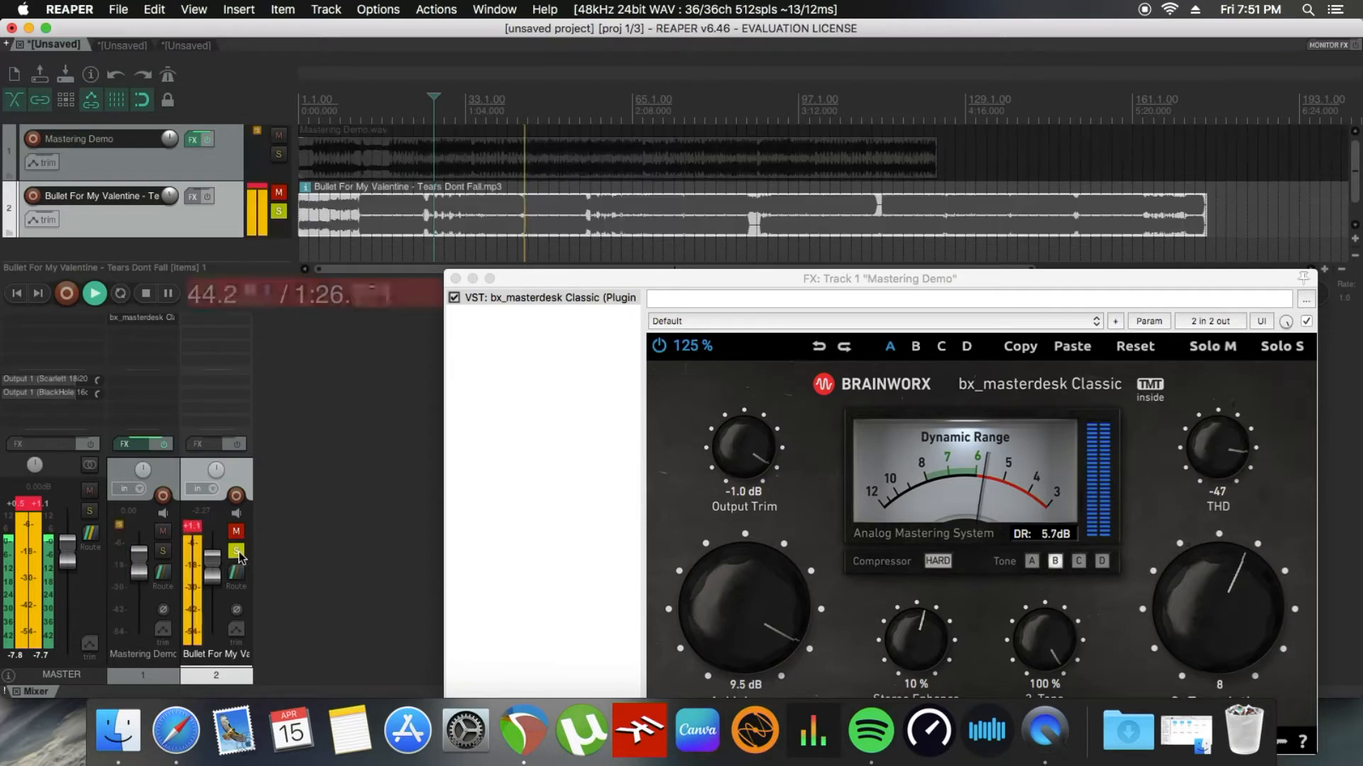
key("space")
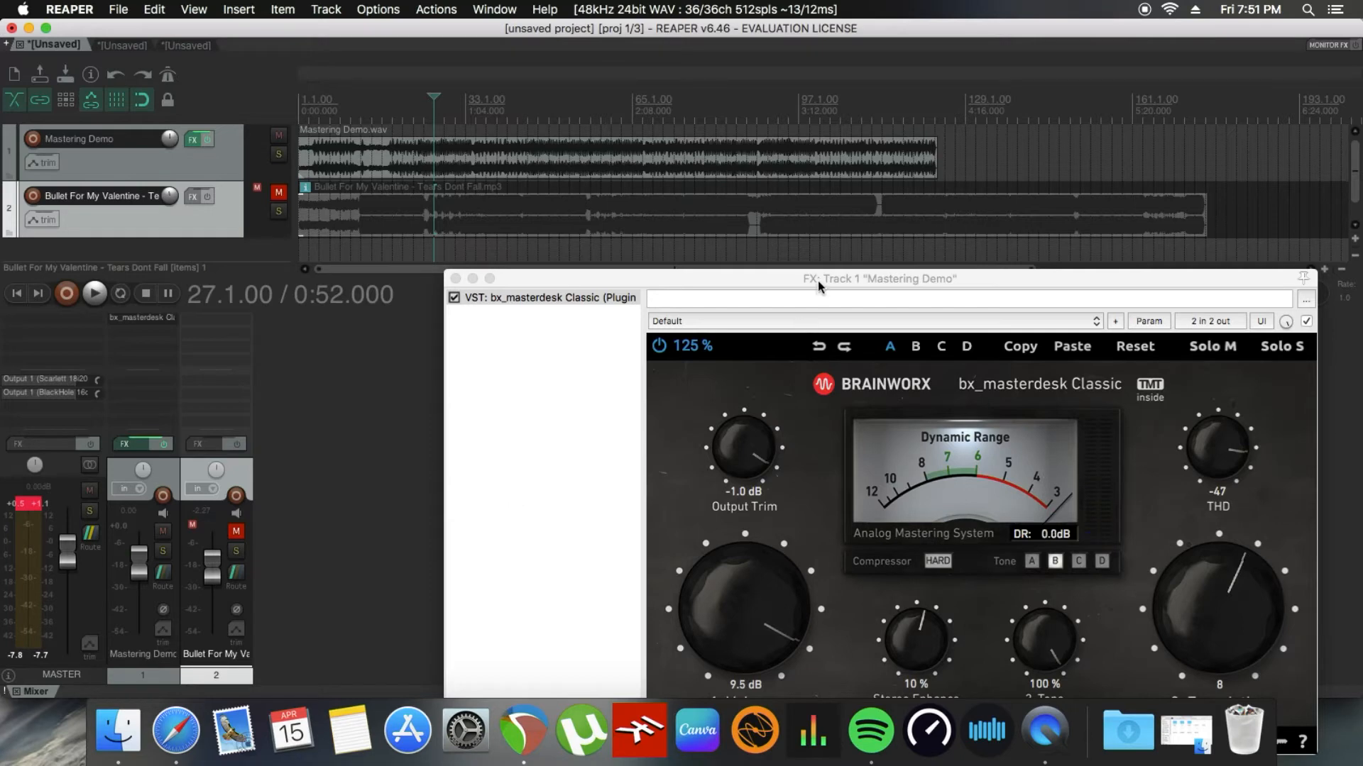
Step: Lower the plug-in's Volume to -0.2 dB and switch to its settings bank B
left_click_drag(819, 286, 743, 159)
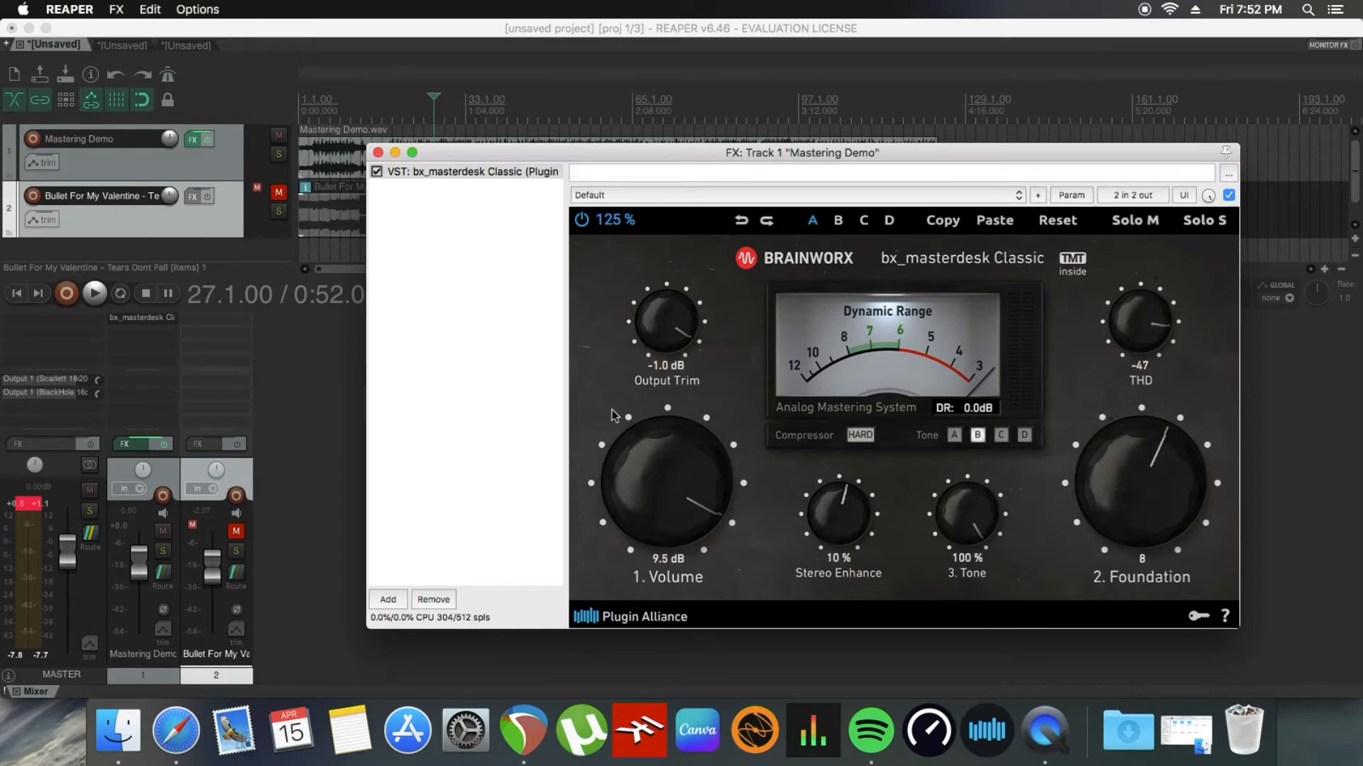
left_click_drag(641, 466, 669, 526)
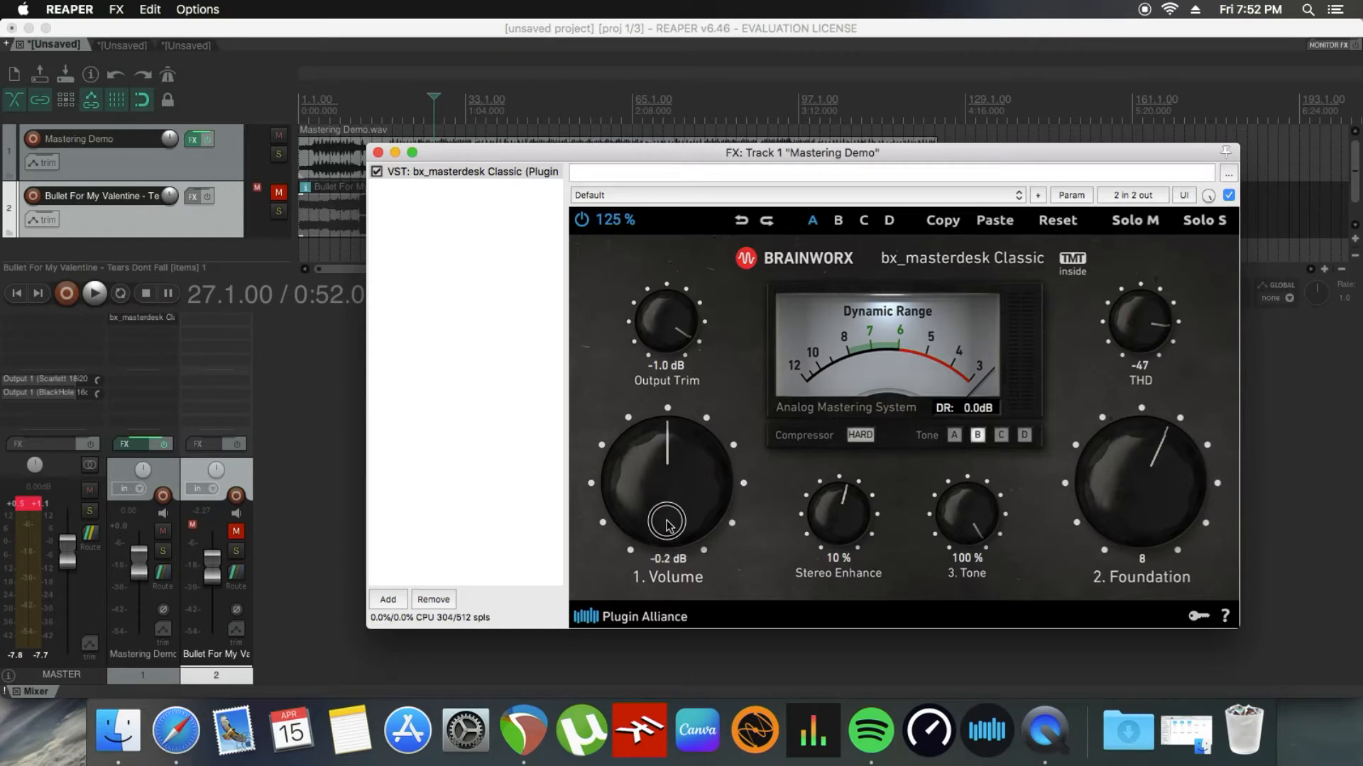
left_click(838, 222)
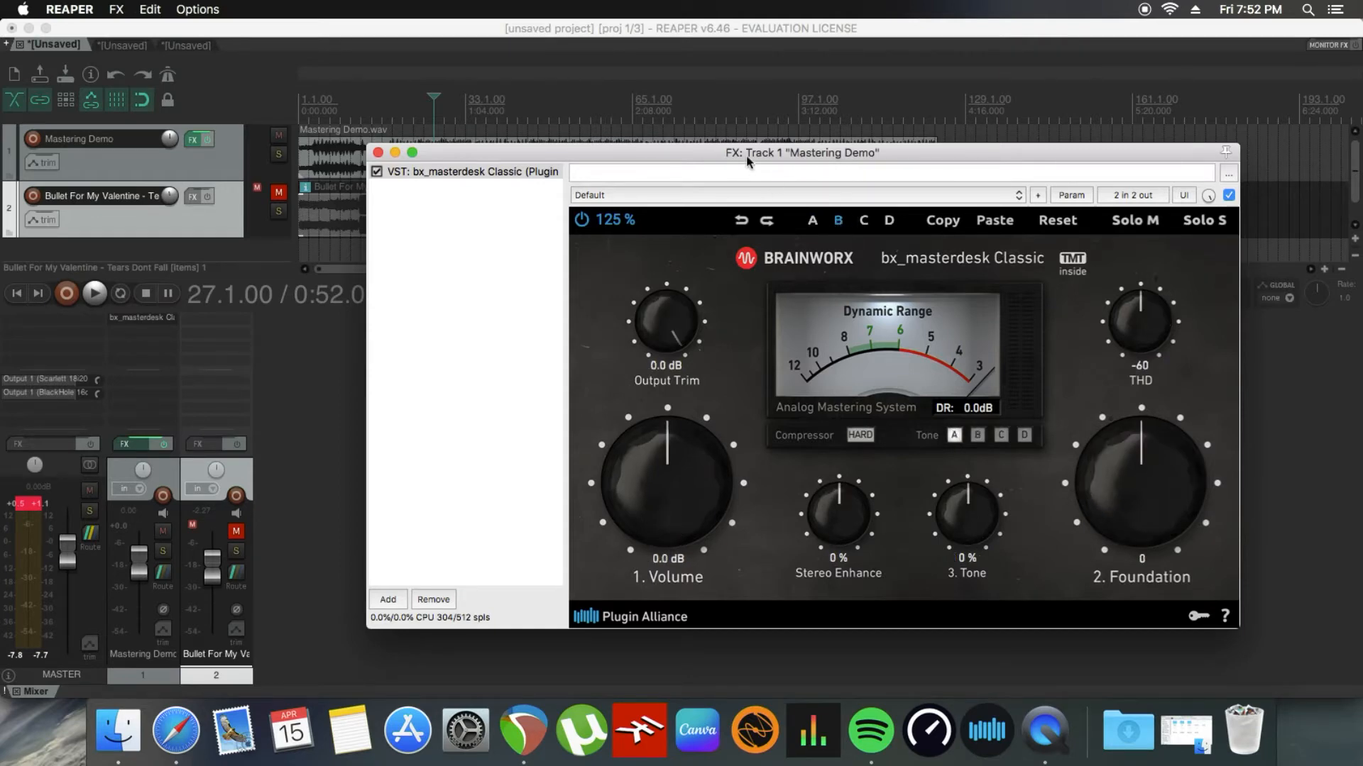
Step: Play the Mastering Demo from the project start and set Output Trim to -1.0 dB and Volume to 5.6 dB
left_click_drag(740, 154, 805, 302)
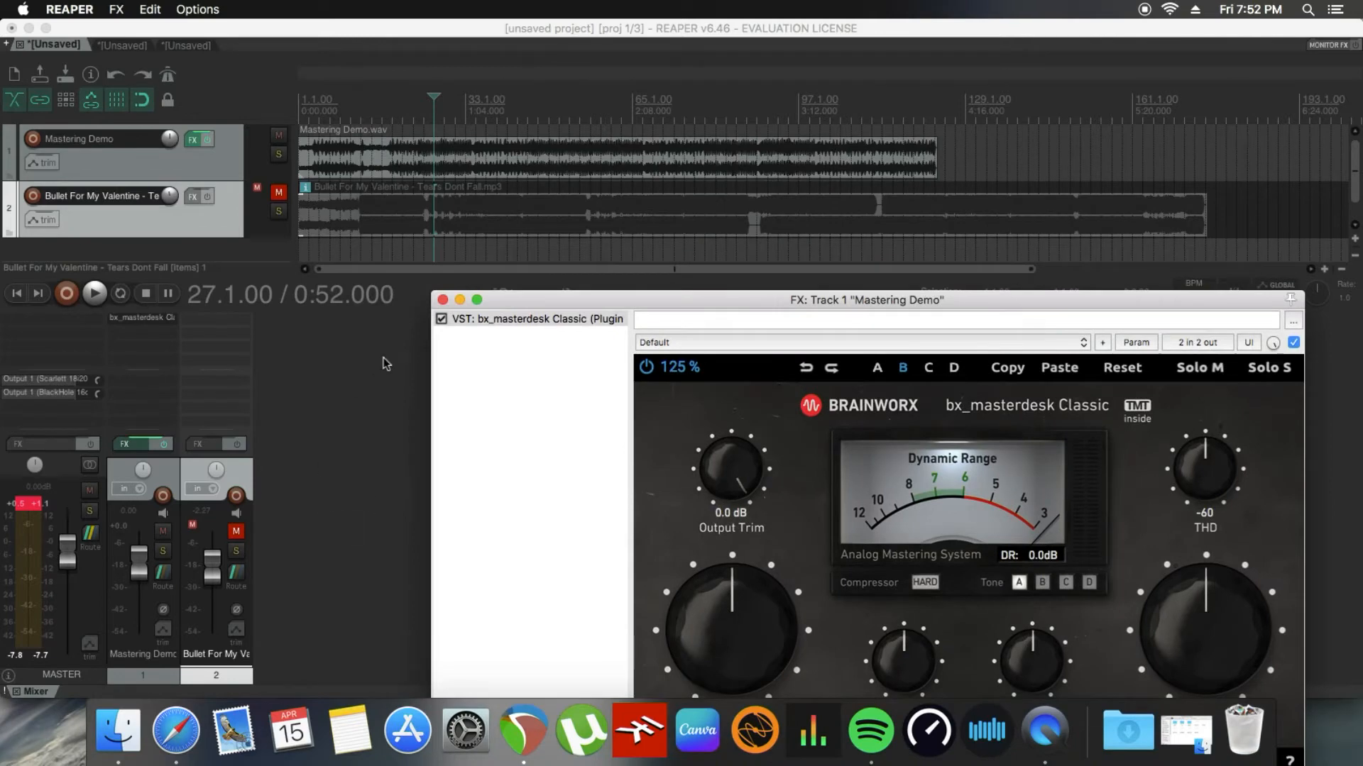
left_click(220, 394)
key("Home")
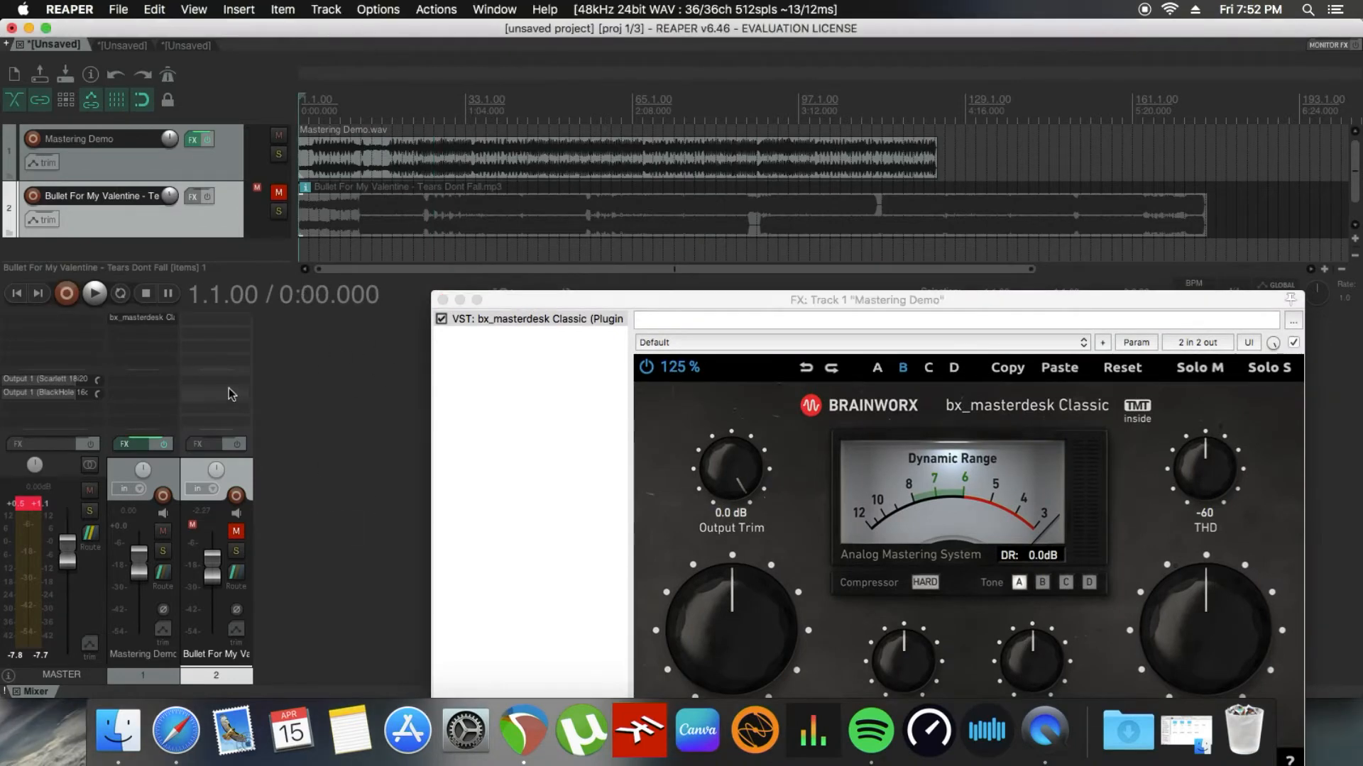
left_click_drag(755, 298, 714, 91)
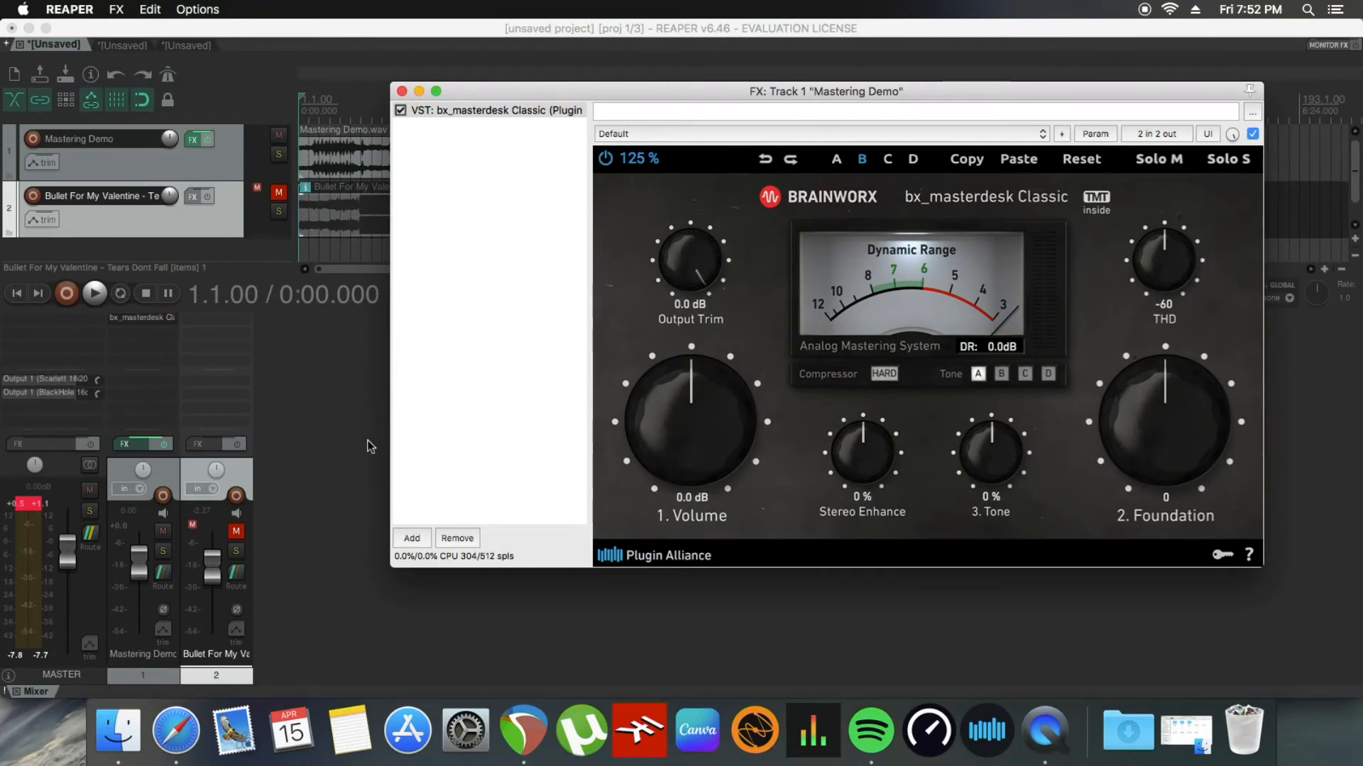
key("space")
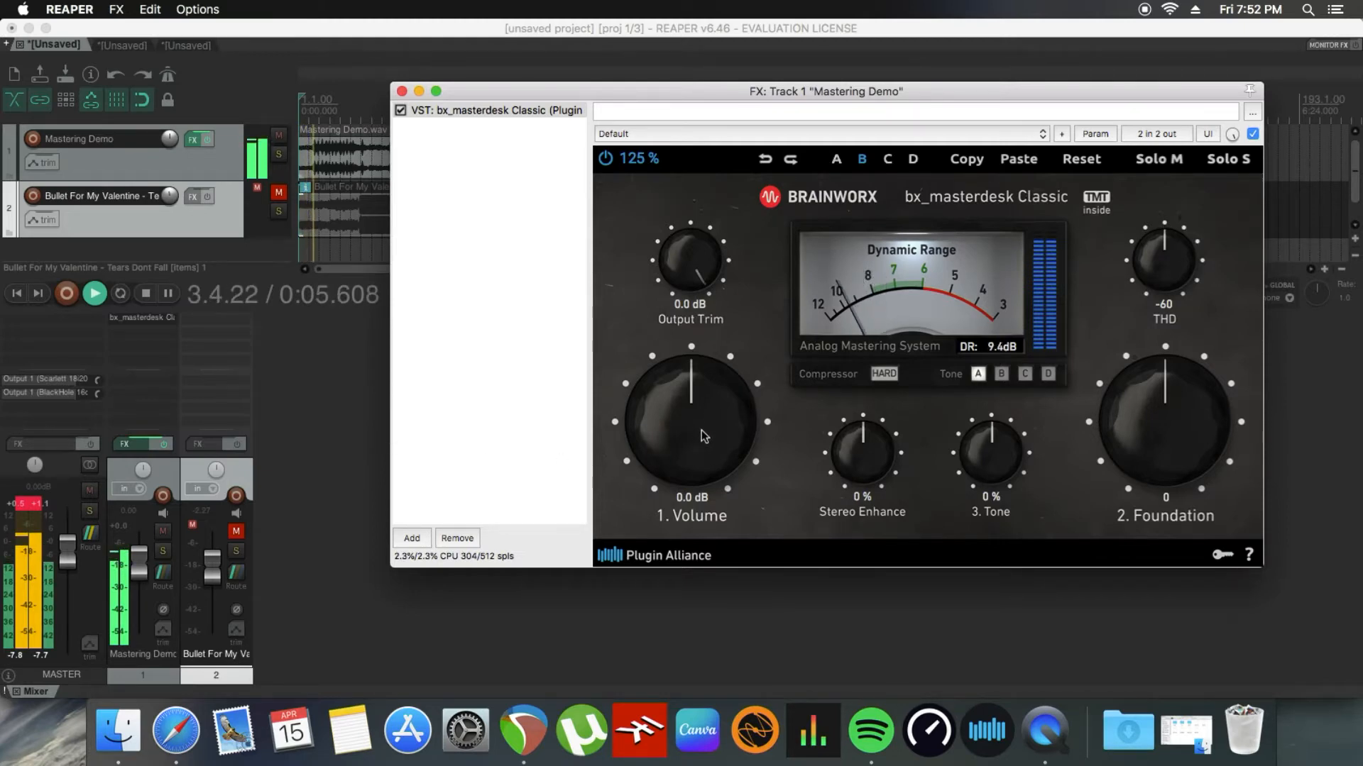
left_click_drag(694, 256, 693, 270)
left_click_drag(693, 418, 686, 379)
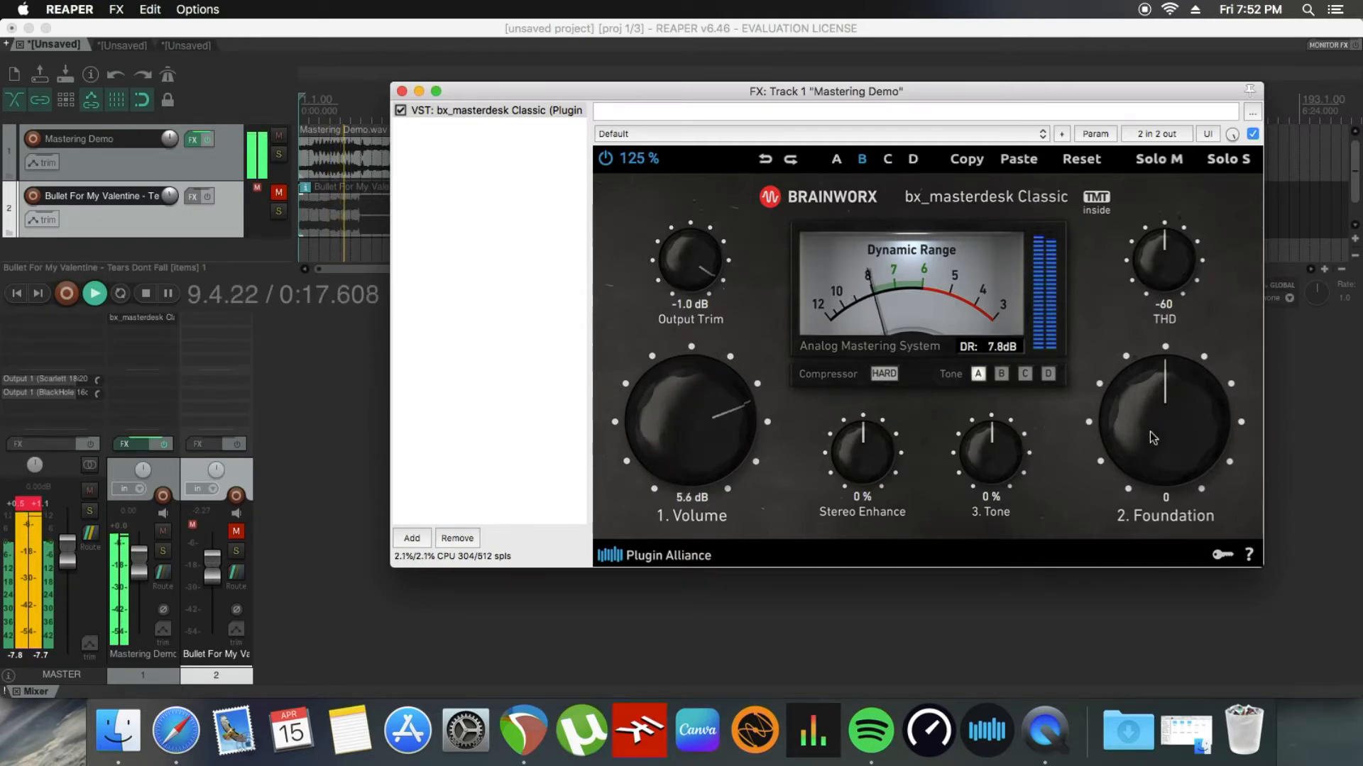
Step: Set Foundation to 12 and Tone to 65 % with tone mode B
left_click_drag(1151, 406, 1154, 397)
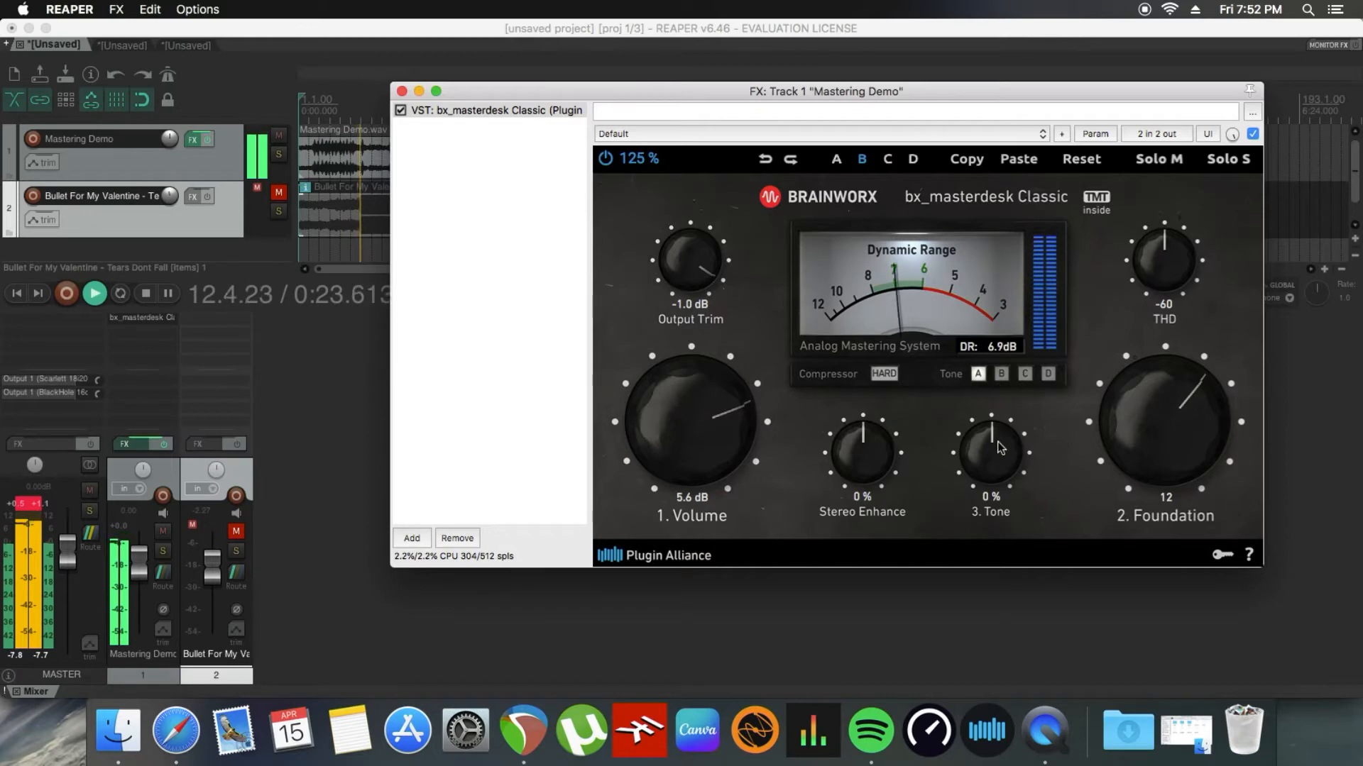
left_click_drag(998, 445, 985, 384)
left_click(1001, 374)
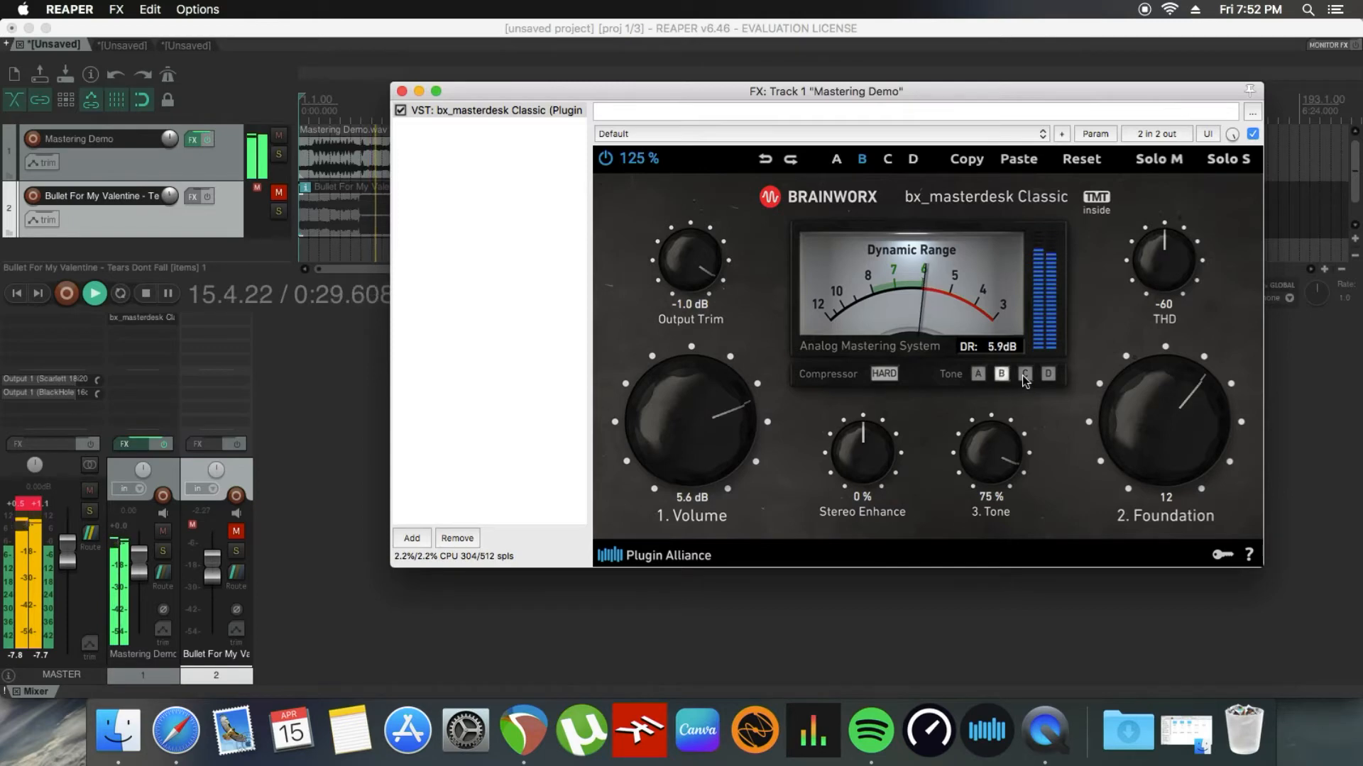
left_click_drag(995, 454, 993, 469)
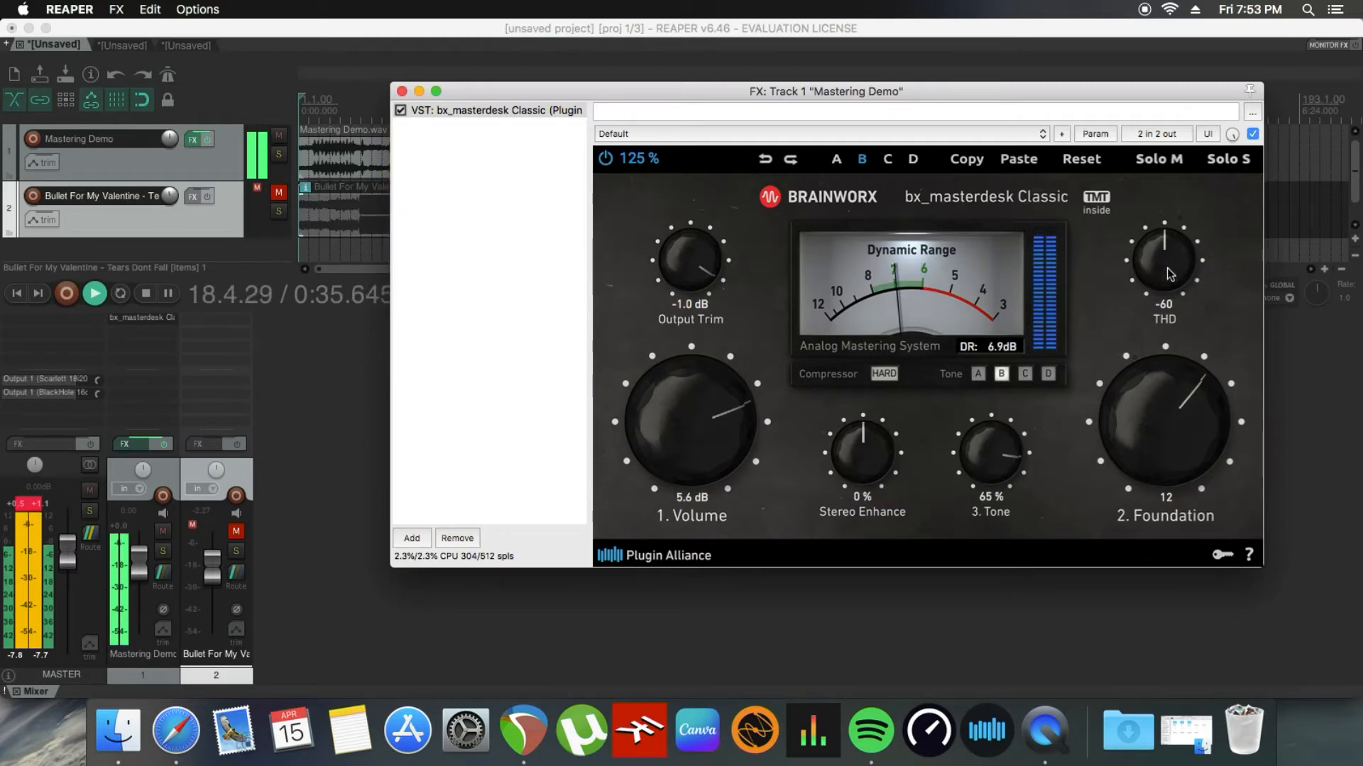
Step: Set THD to -48 and Stereo Enhance to 40 %, uncover the waveforms and stop playback
left_click_drag(1167, 272, 1161, 211)
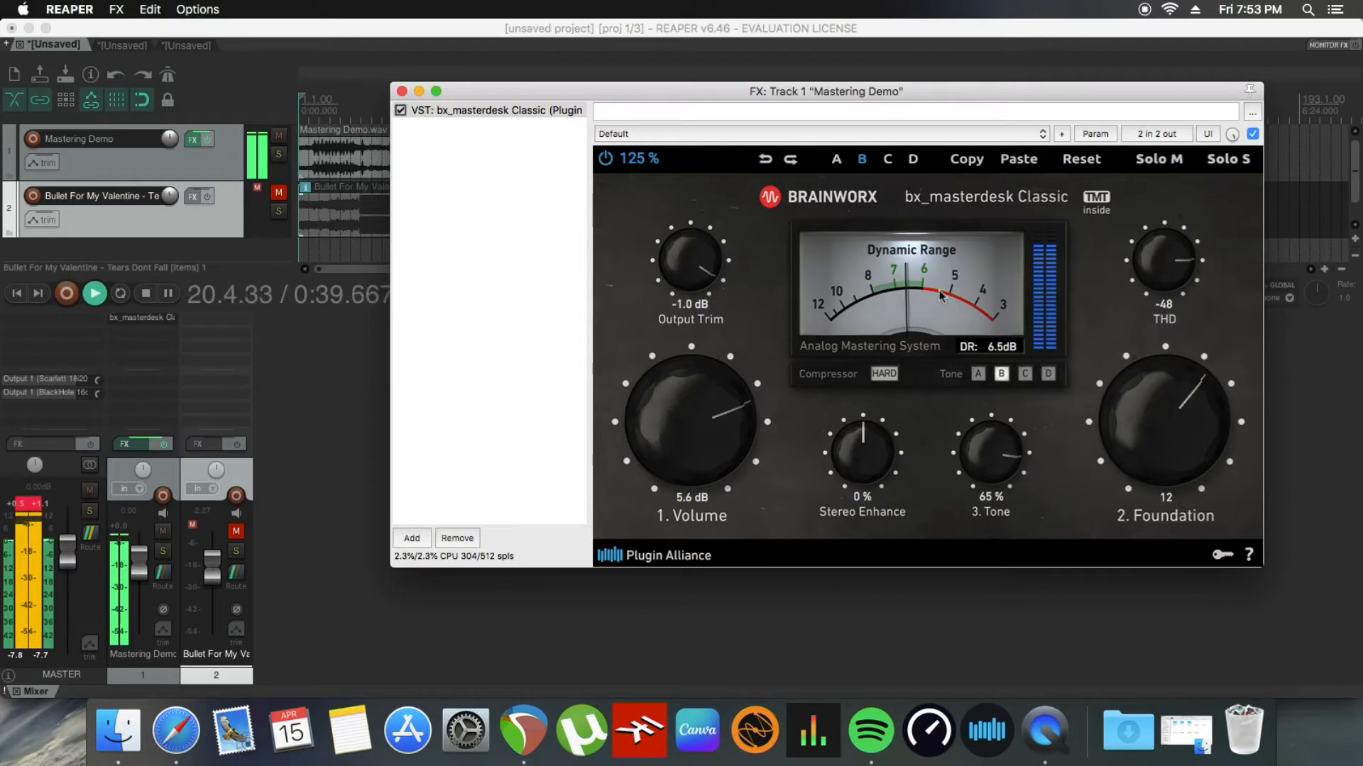
left_click_drag(867, 451, 865, 414)
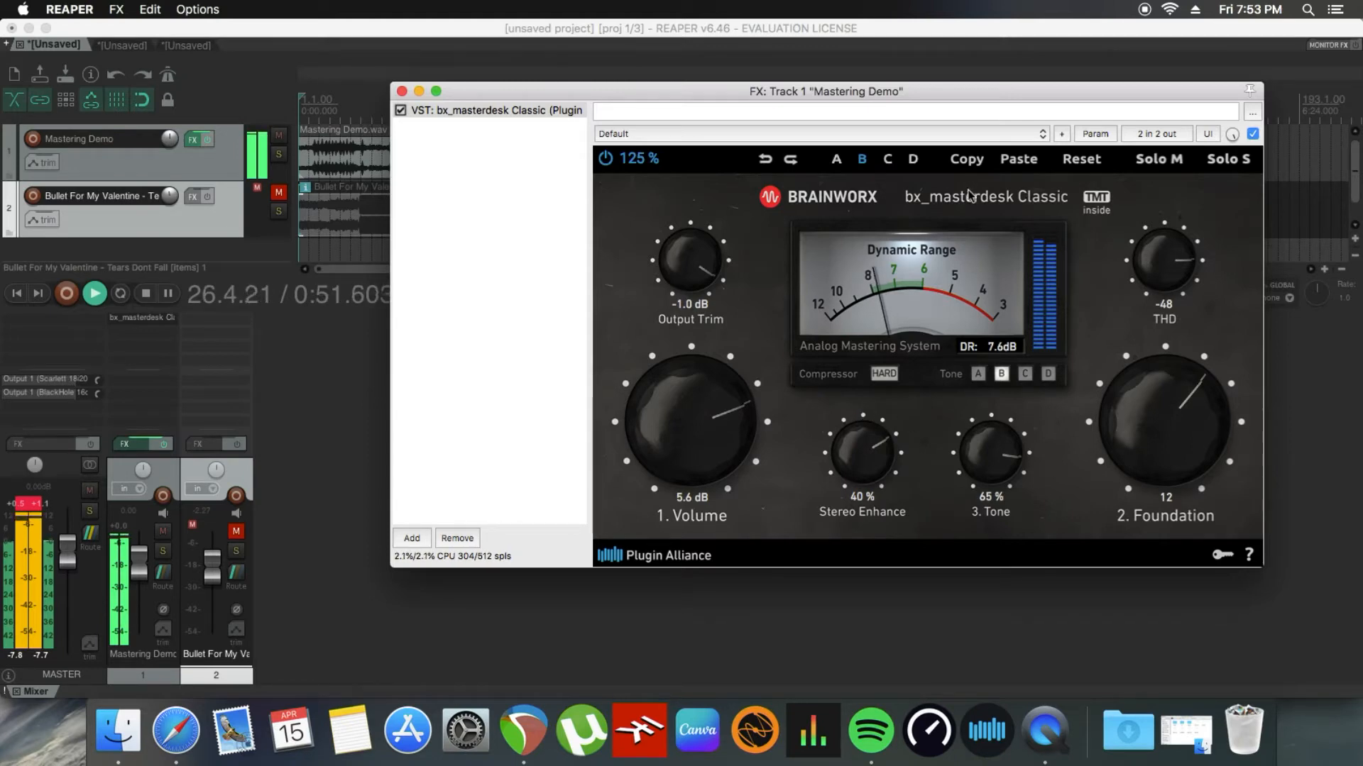
left_click_drag(960, 92, 954, 298)
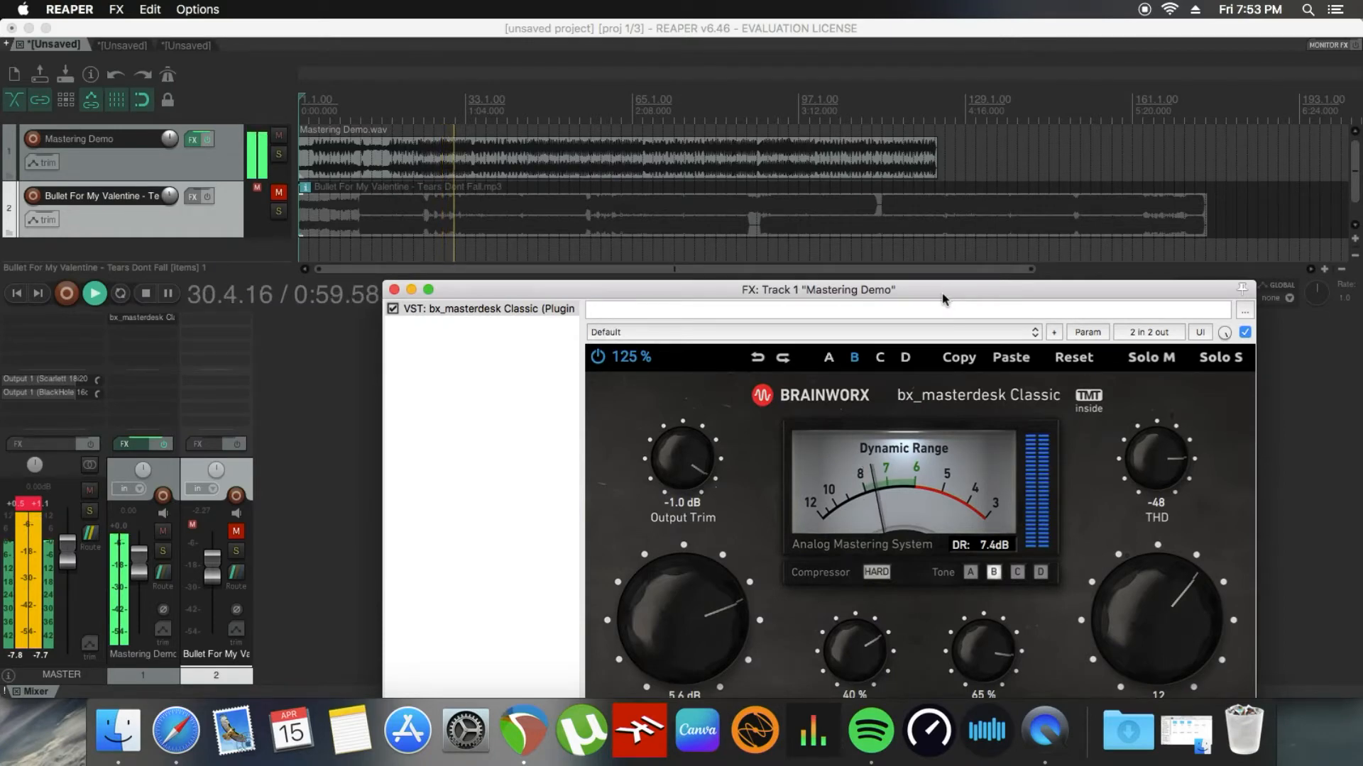
key("space")
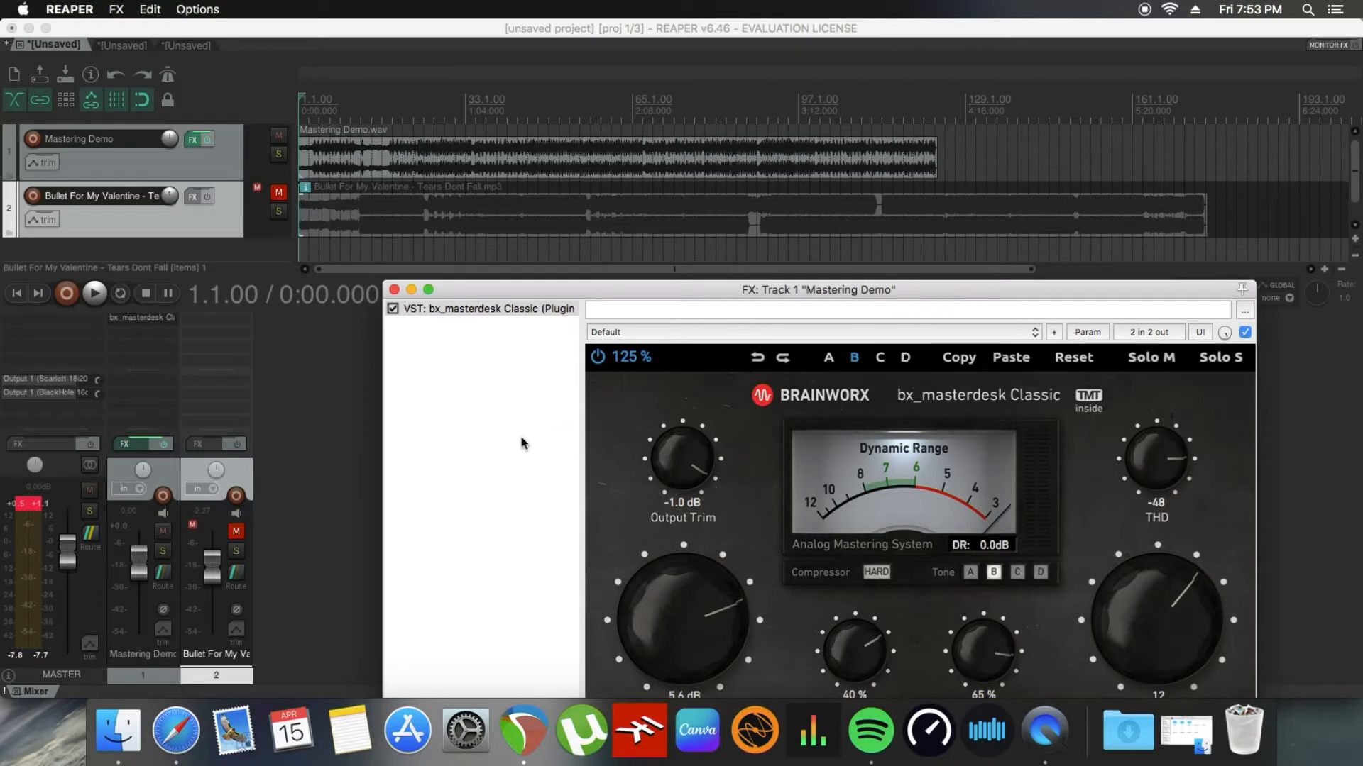
Step: Add the VST version of Cymatics Origin to the Mastering Demo track's effects chain and place it before bx_masterdesk Classic
left_click(137, 446)
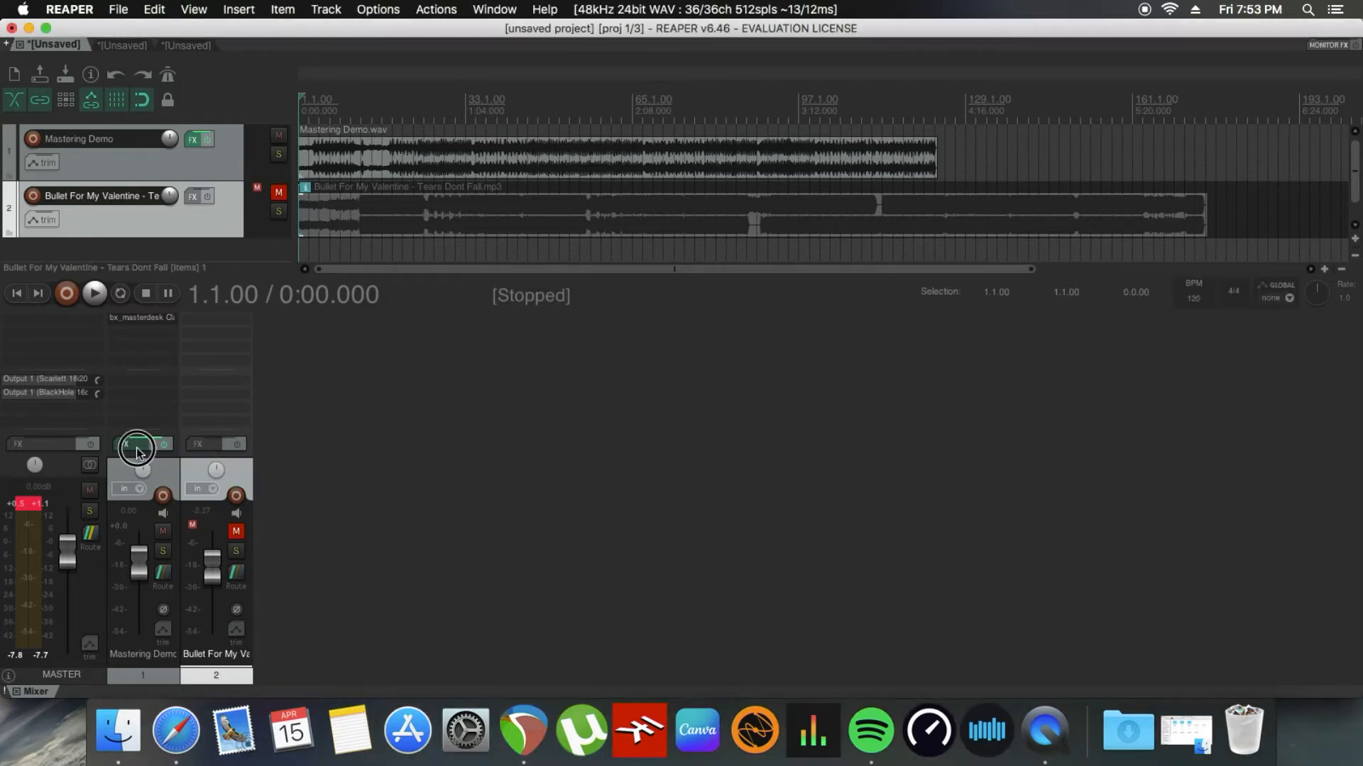
left_click(137, 449)
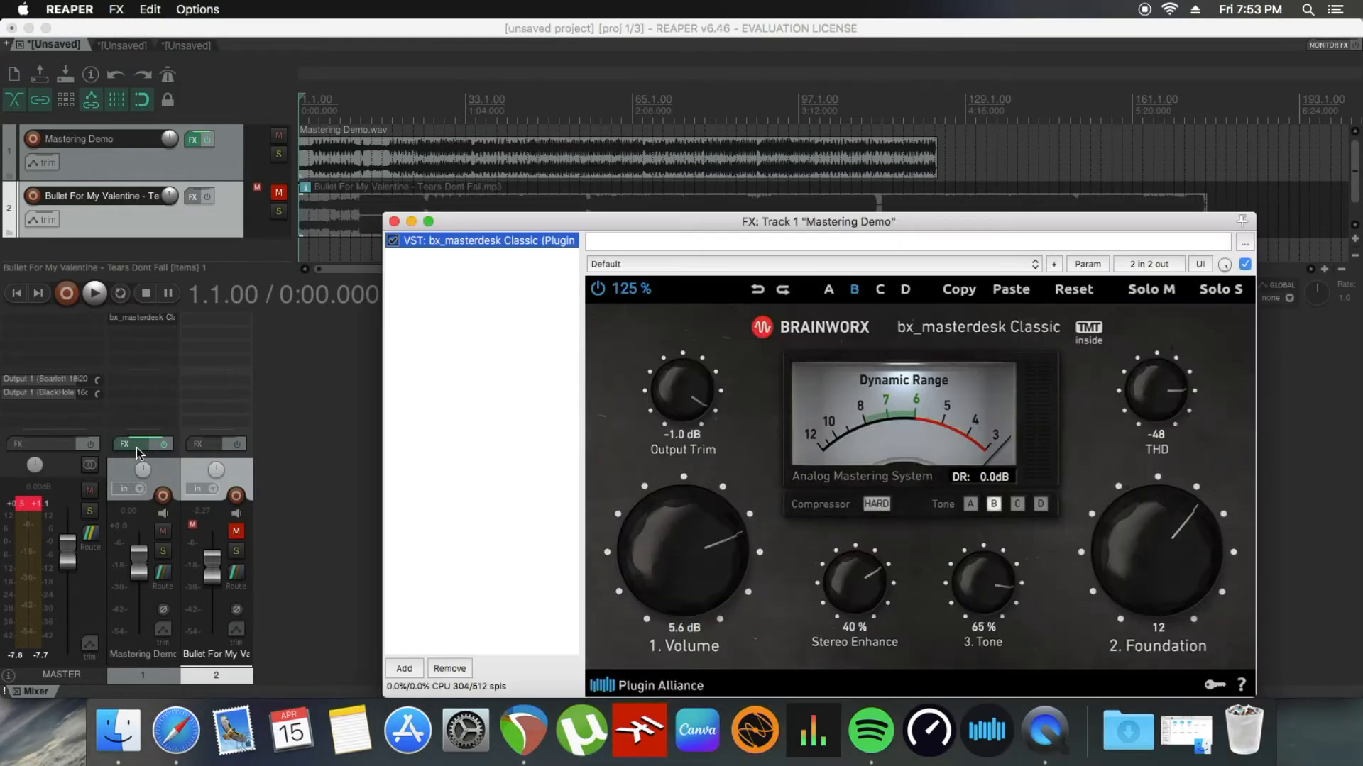
left_click(414, 674)
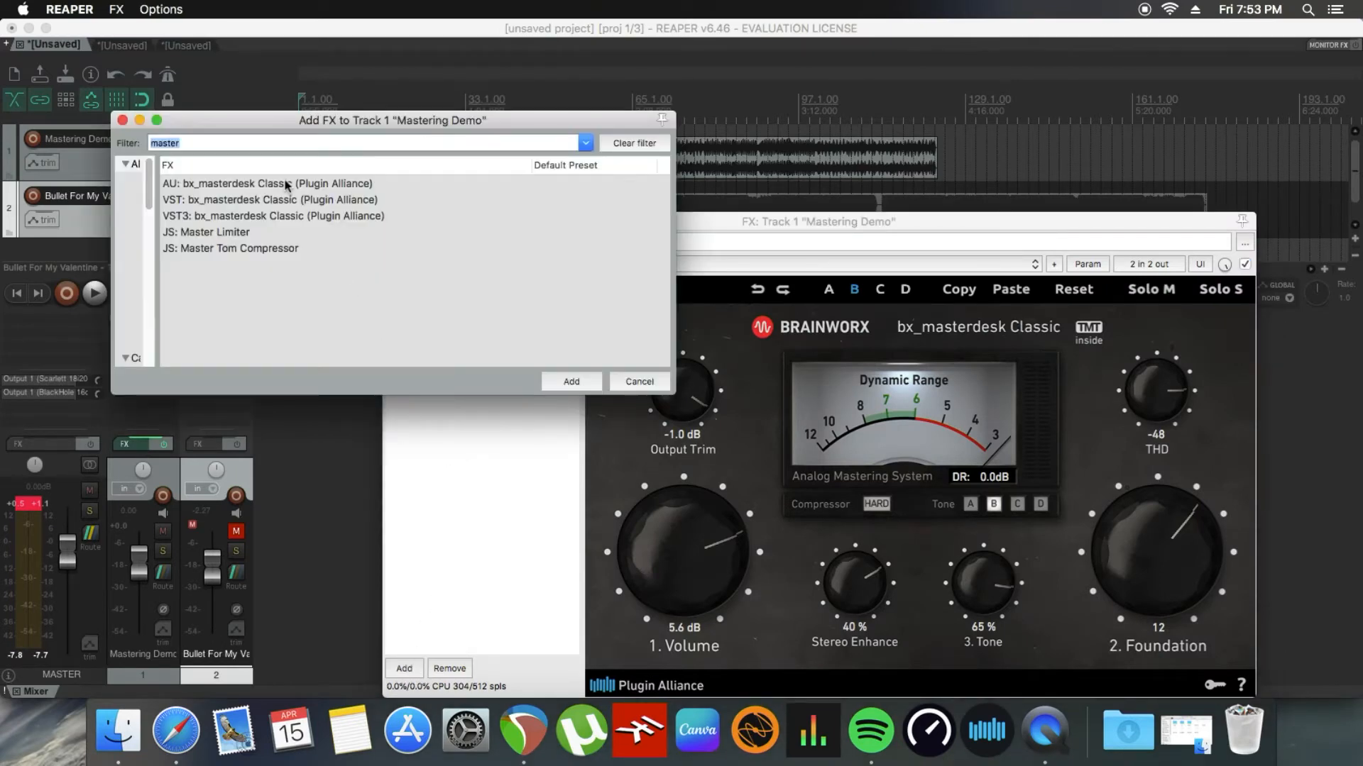
key("BackSpace")
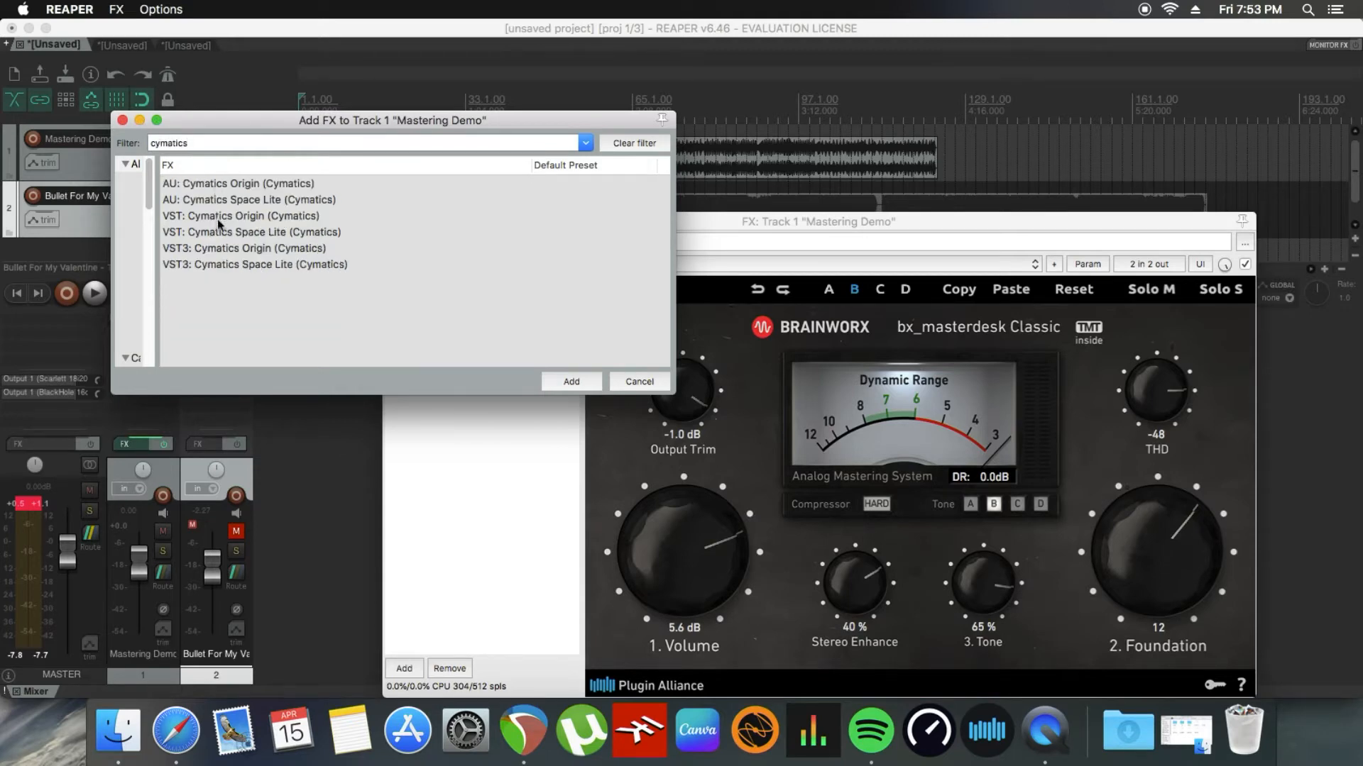
left_click(223, 221)
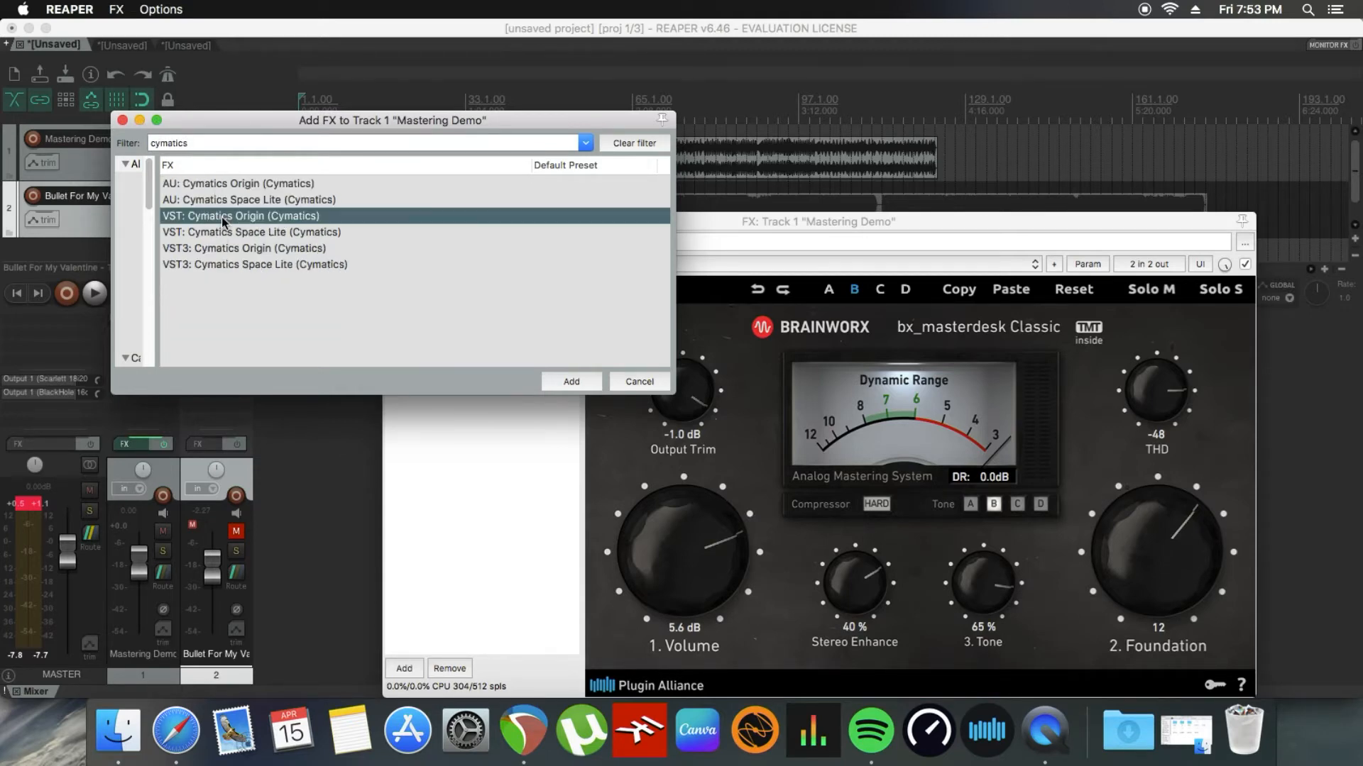
key("Return")
left_click_drag(477, 260, 451, 237)
Step: Load Origin's factory preset Subtle Tape and turn the Reel To Reel 1 amount down to its minimum
mouse_move(855, 452)
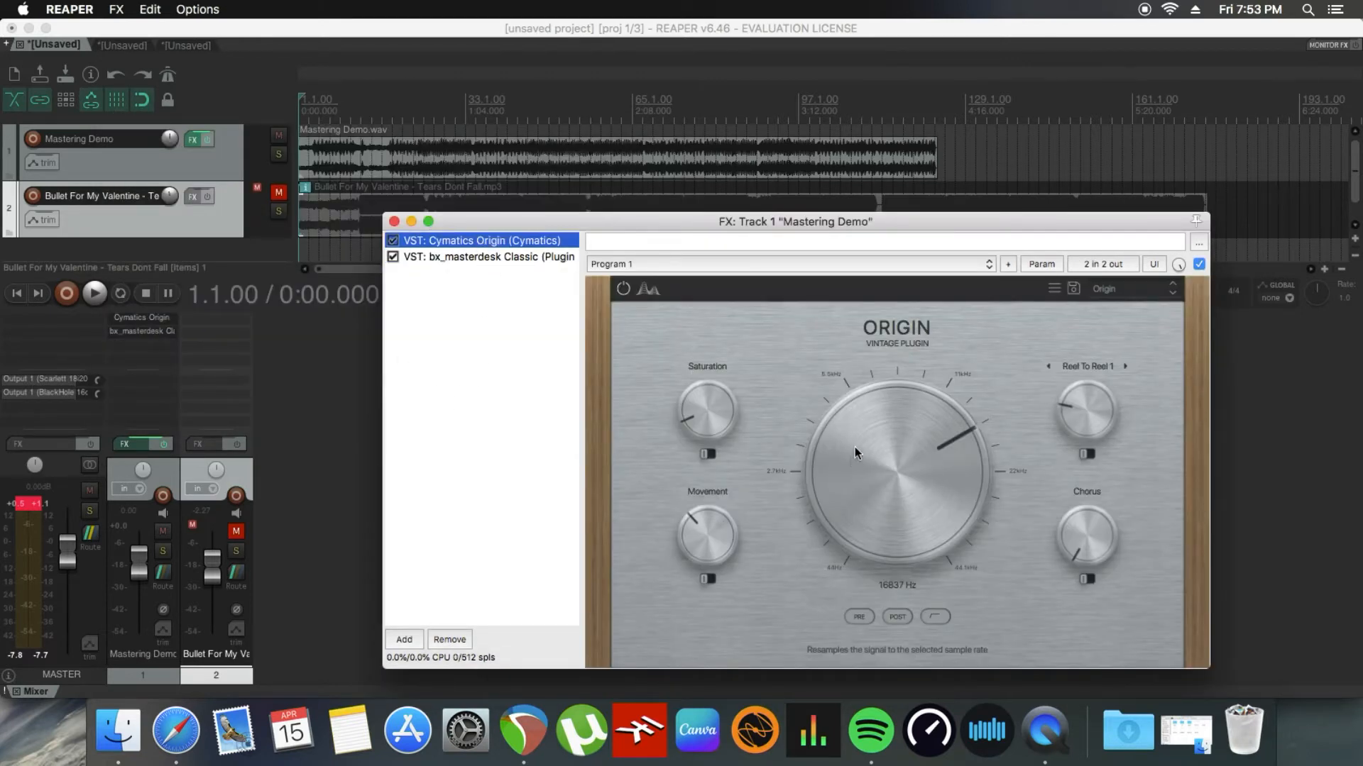
left_click(1114, 289)
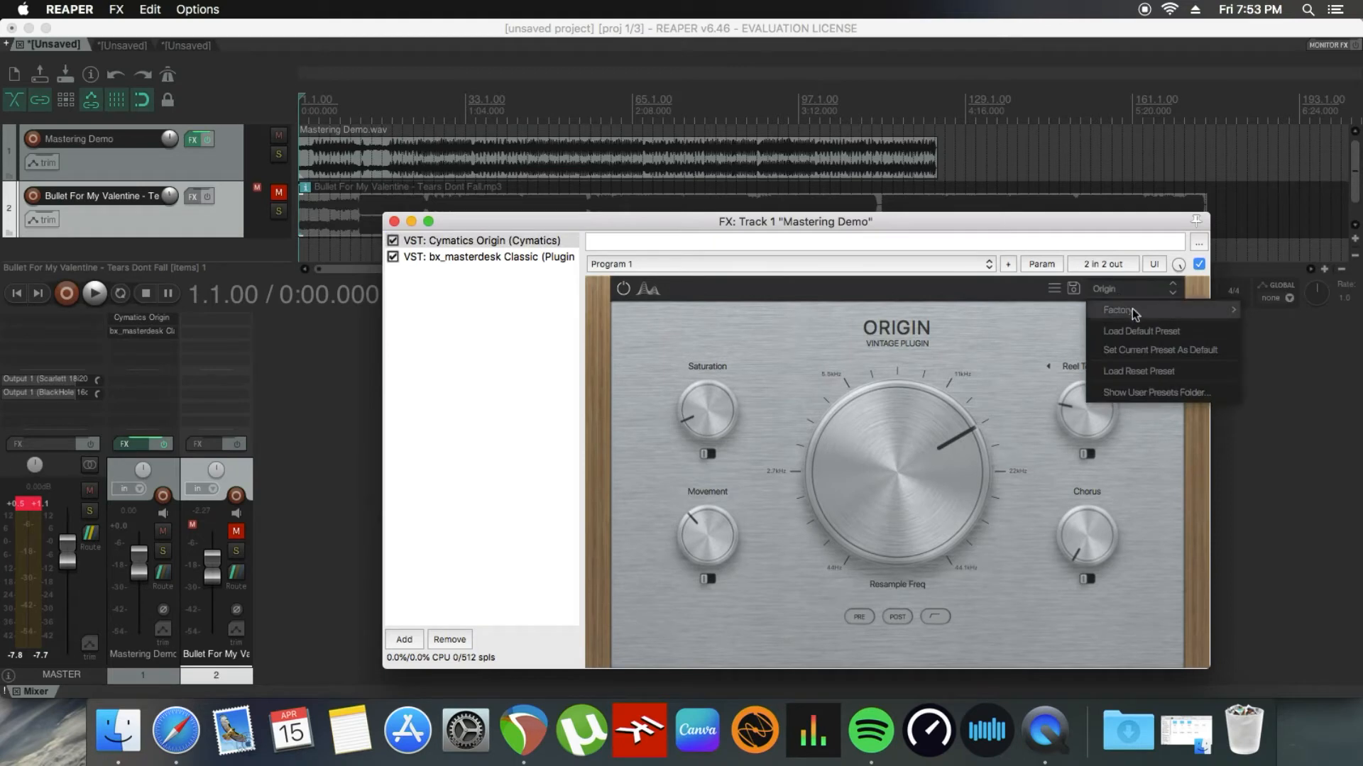
mouse_move(1131, 310)
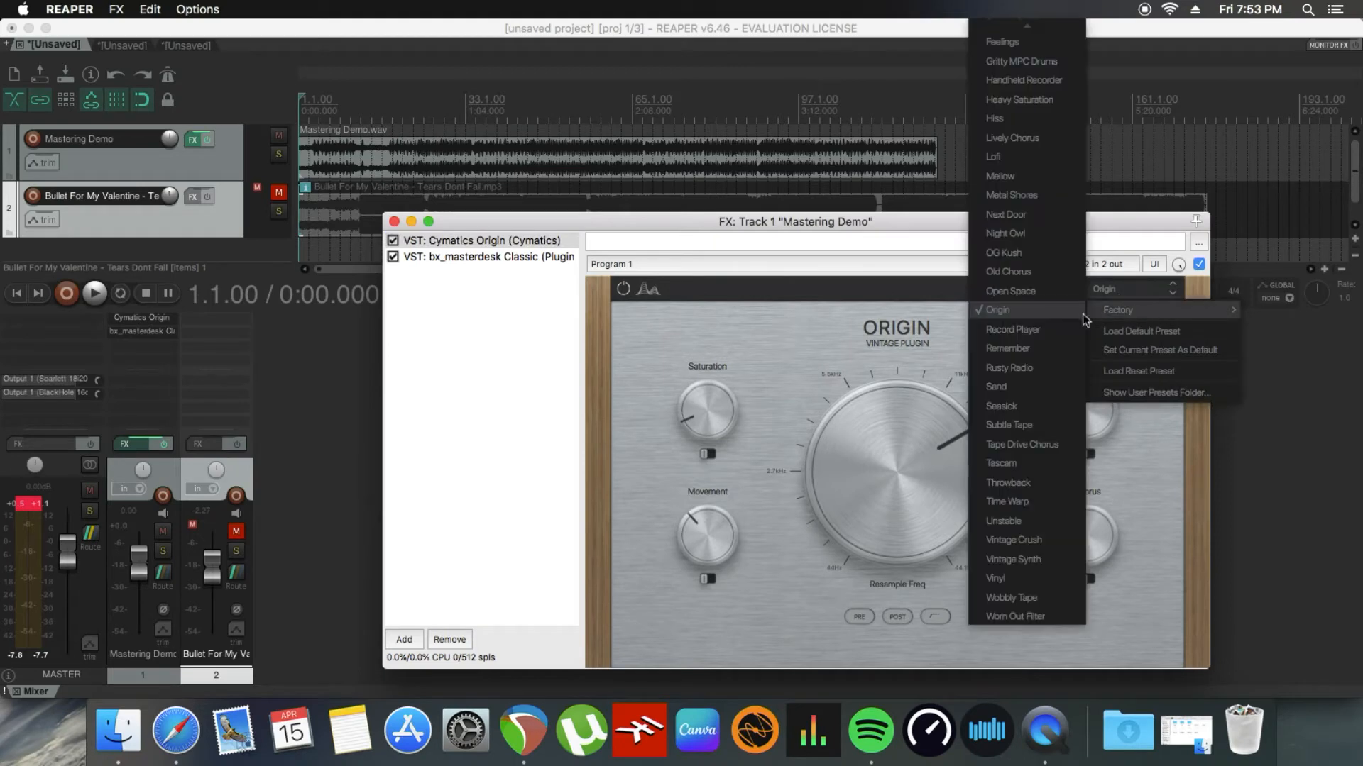
left_click(1025, 426)
left_click_drag(1081, 399, 1071, 480)
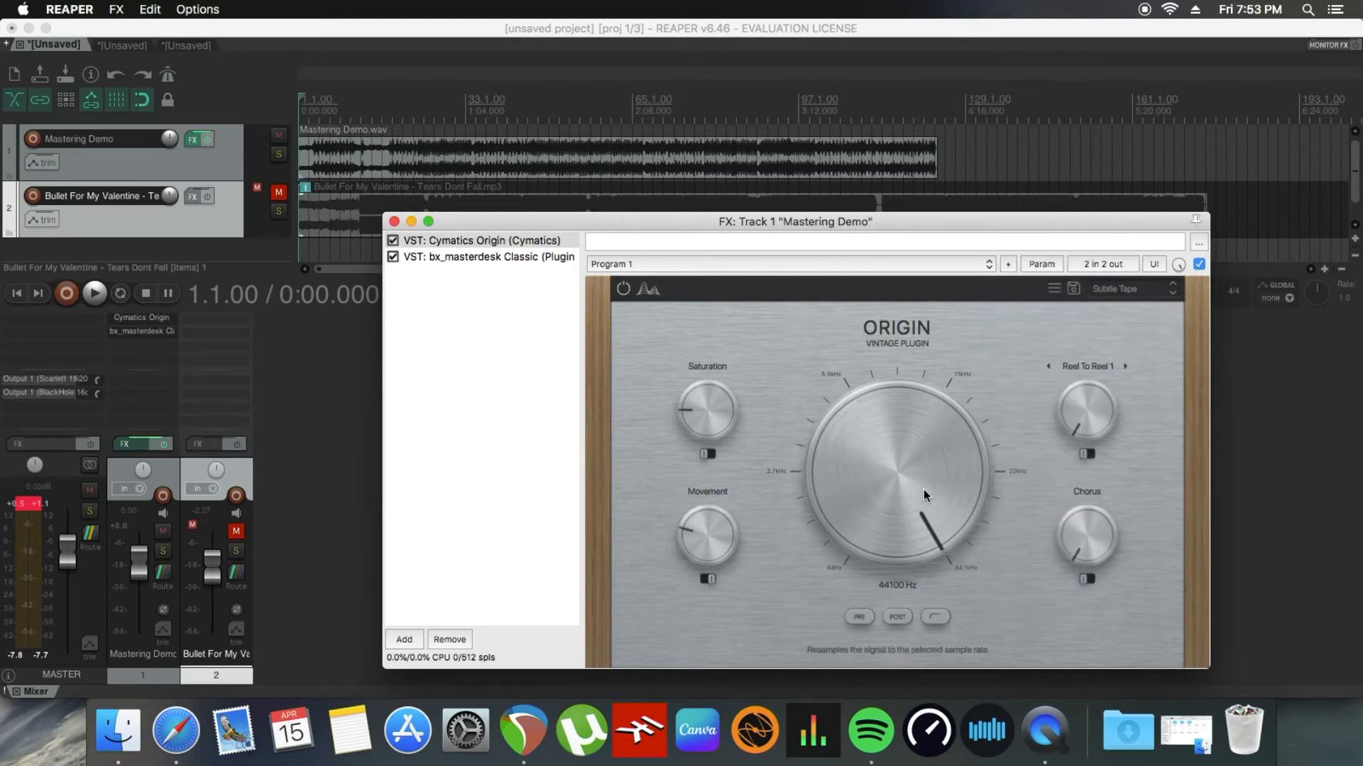
Step: Turn Origin's Movement down to its minimum, toggle its PRE and POST filters and slightly lower the resample frequency
mouse_move(708, 533)
left_click_drag(708, 534, 711, 648)
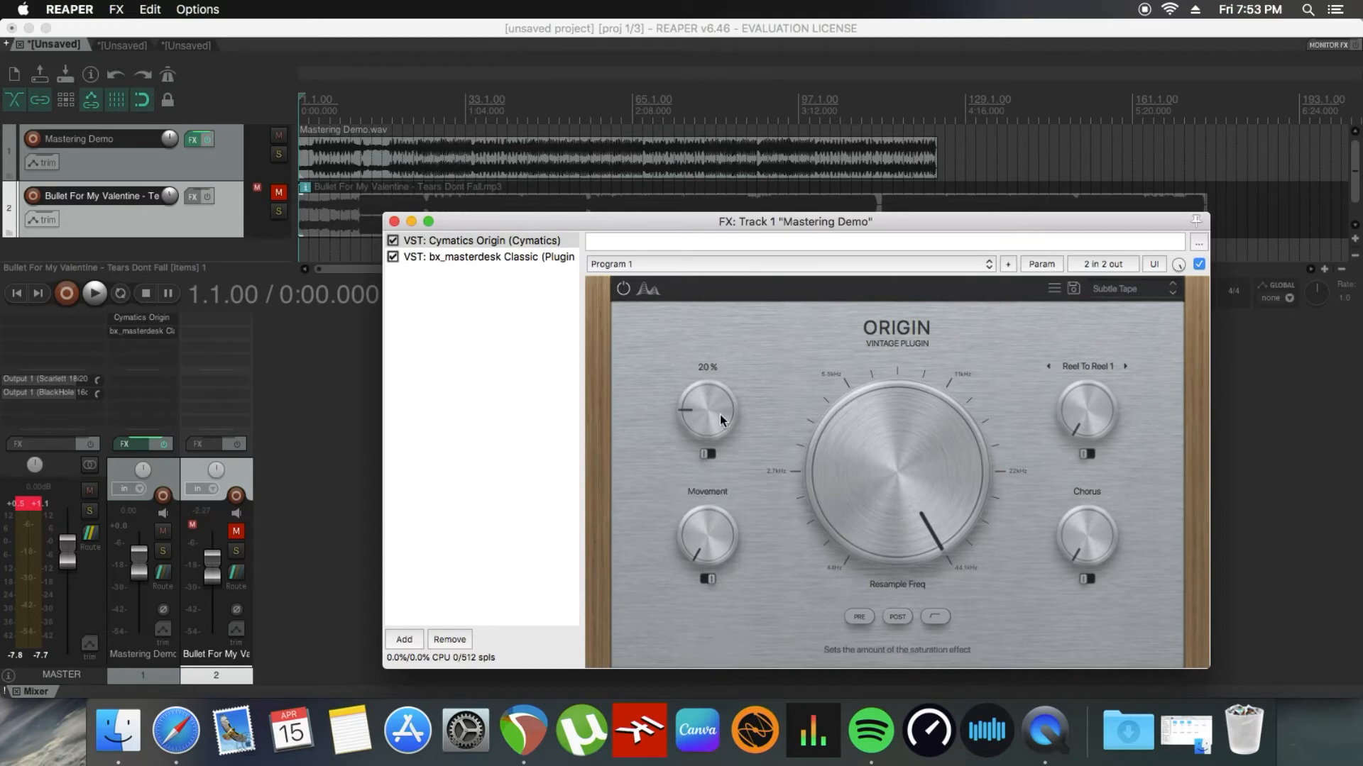
left_click(861, 622)
left_click(899, 621)
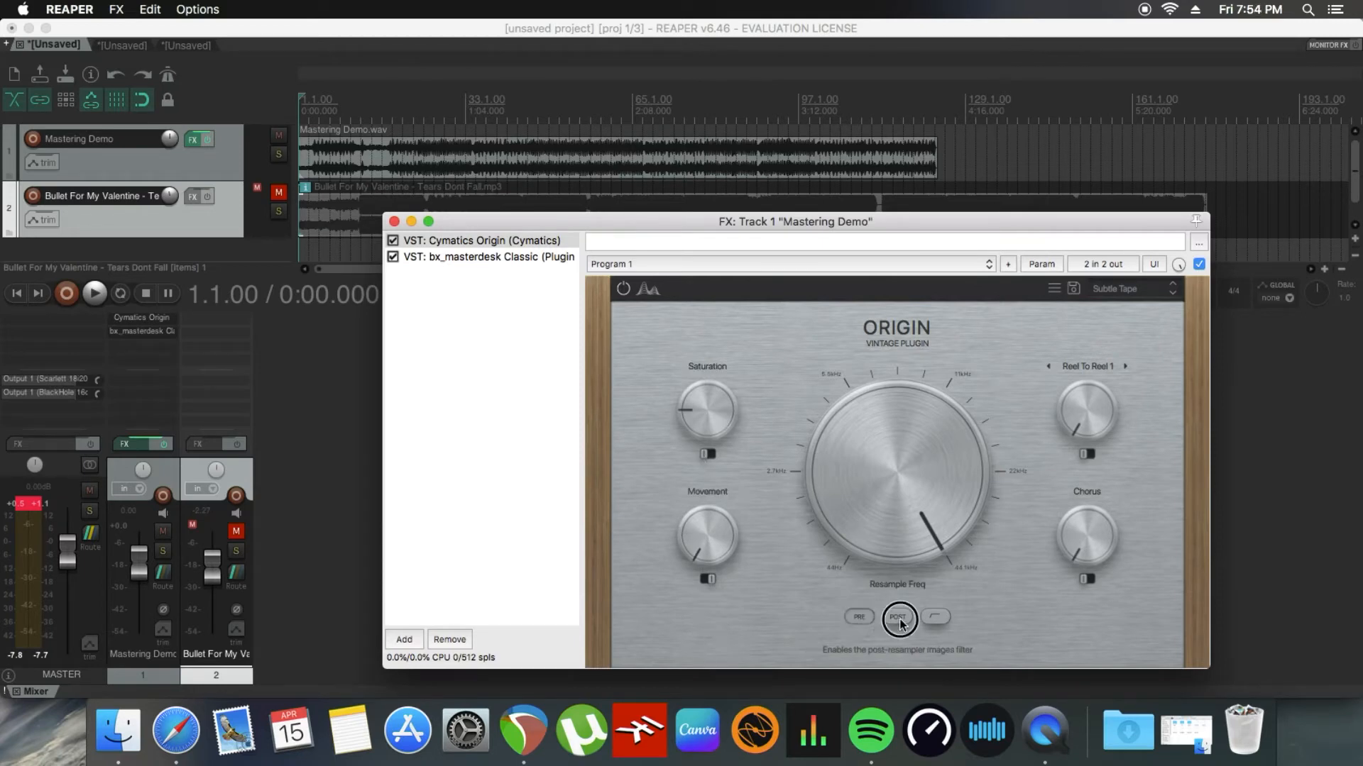
mouse_move(920, 497)
left_mouse_down()
mouse_move(914, 512)
mouse_move(919, 503)
left_mouse_up()
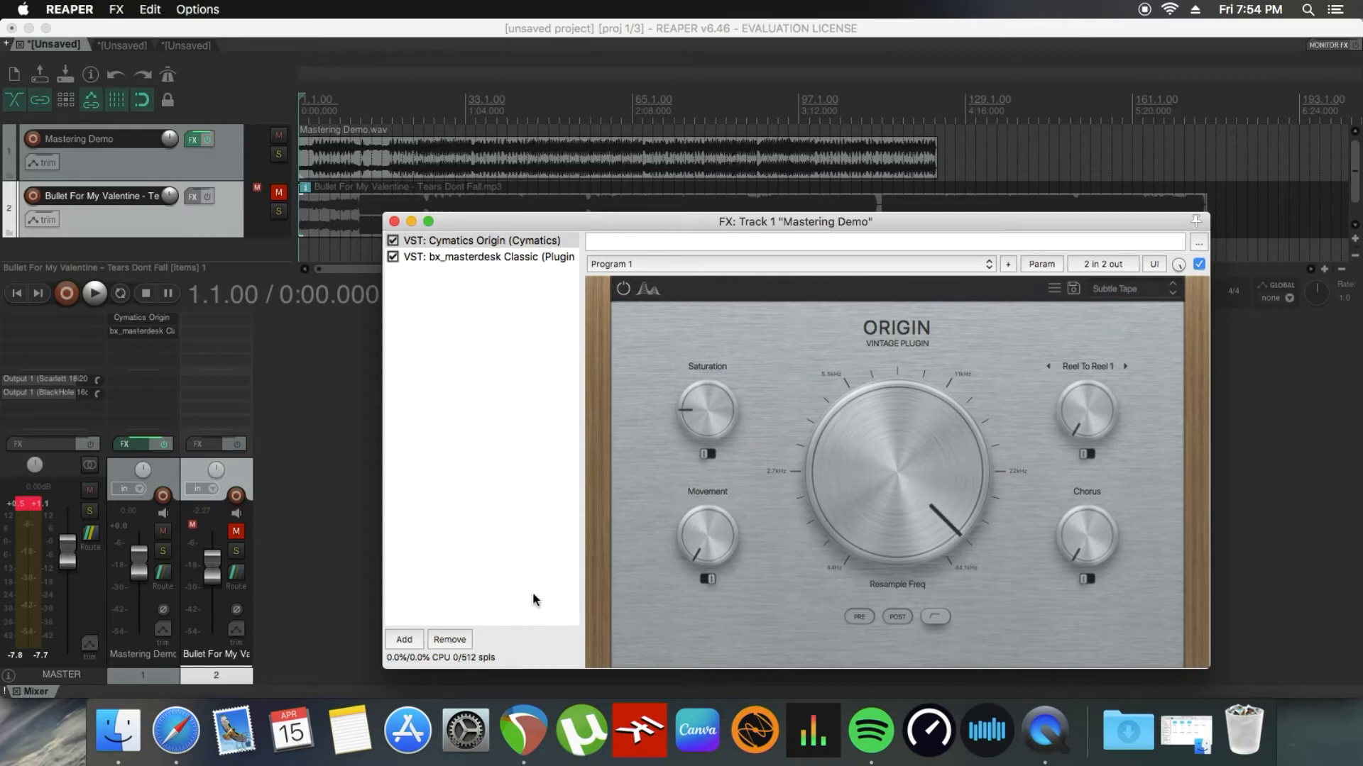
Step: Add ReaComp between Cymatics Origin and bx_masterdesk Classic and load its preset "stock - Master Bus NY Comp"
left_click(415, 643)
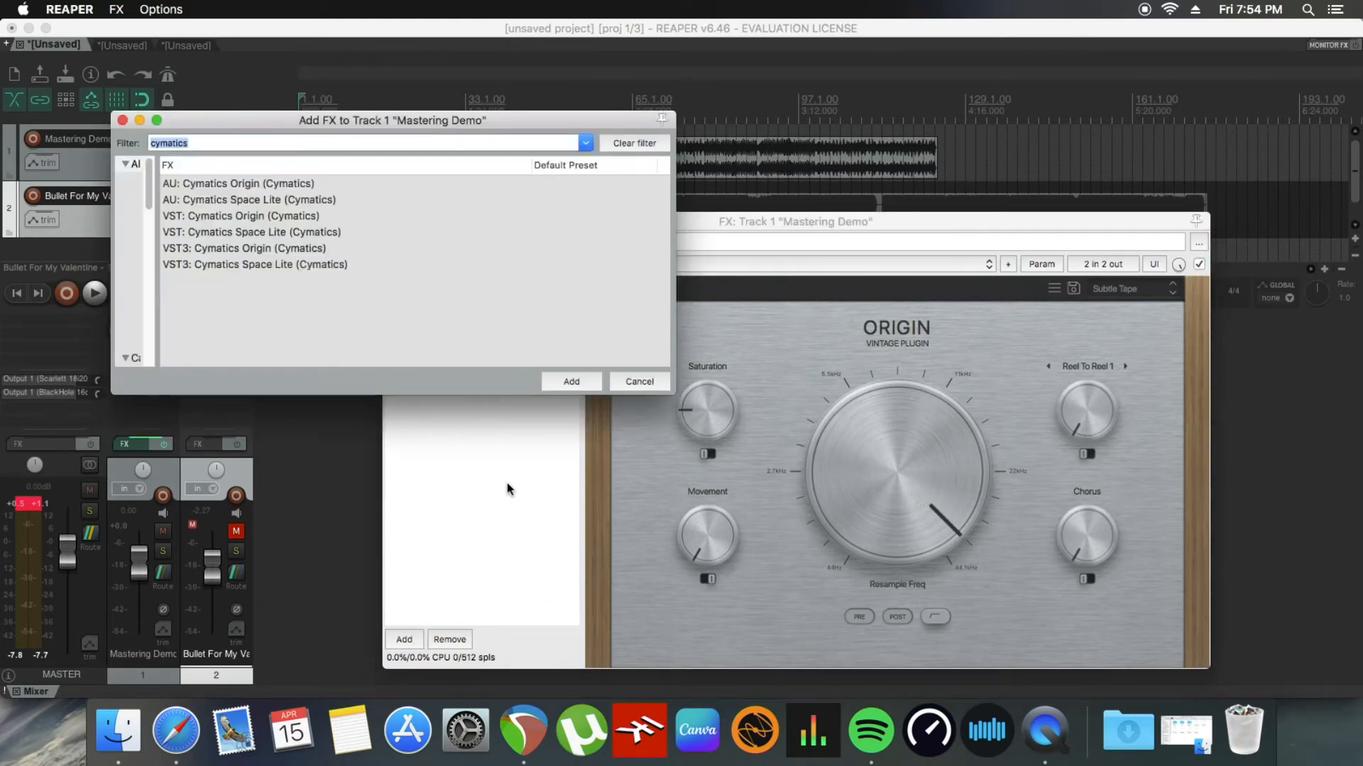
type("comp")
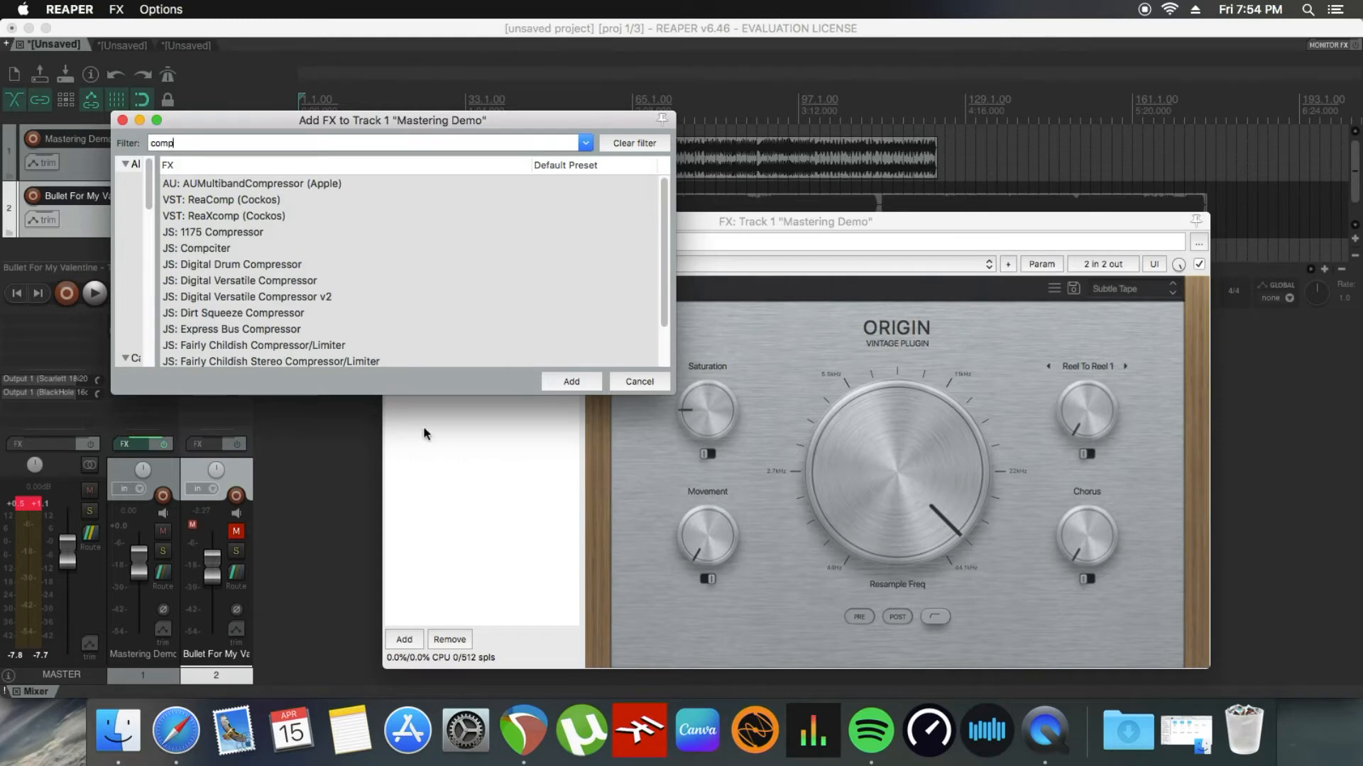
double_click(222, 202)
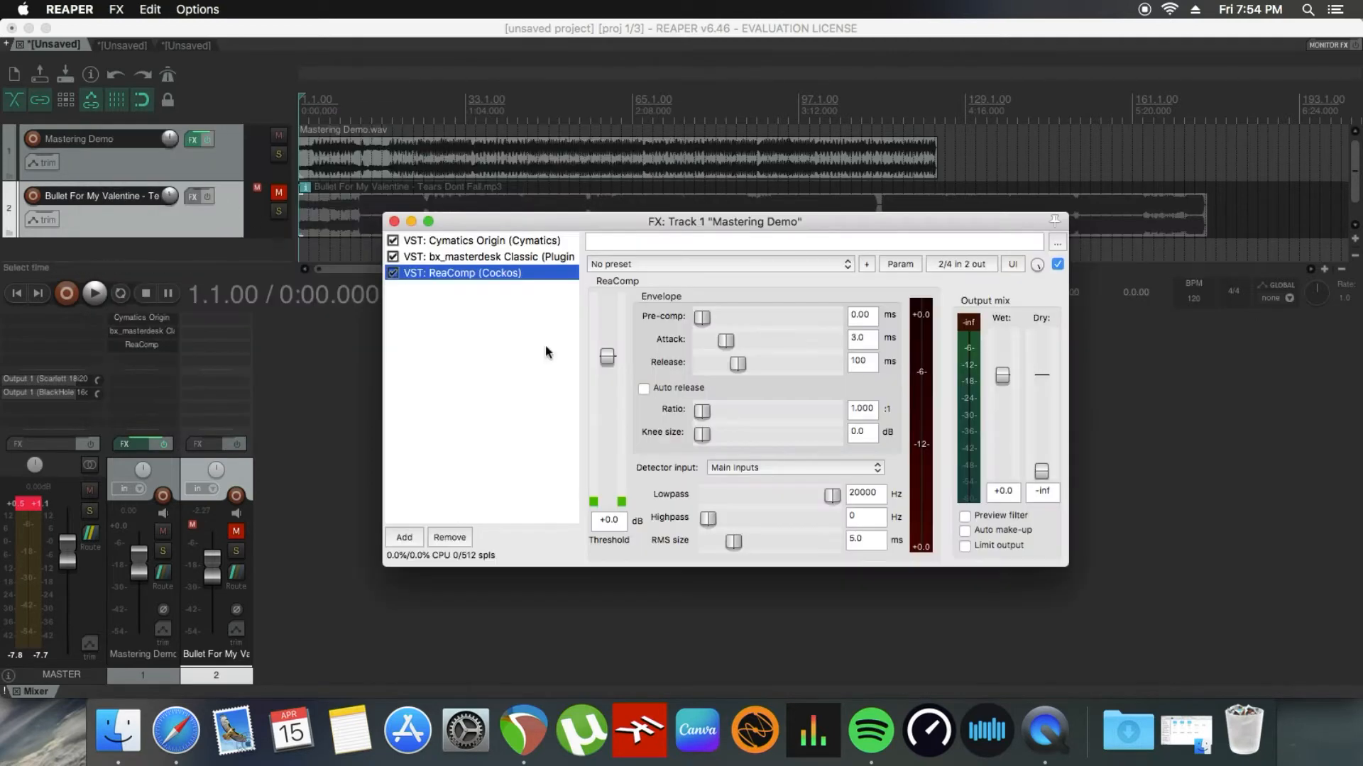
mouse_move(474, 277)
left_mouse_down()
mouse_move(474, 243)
mouse_move(477, 257)
left_mouse_up()
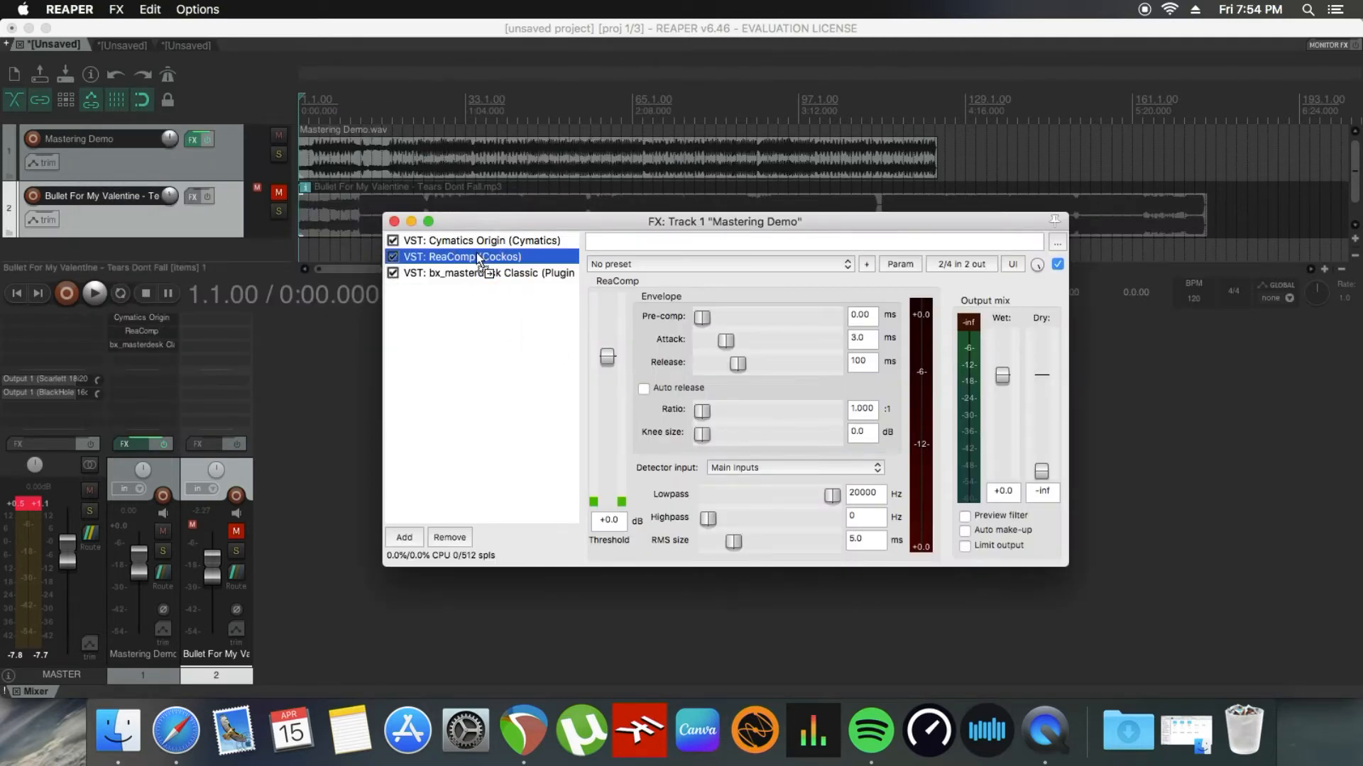
left_click(687, 268)
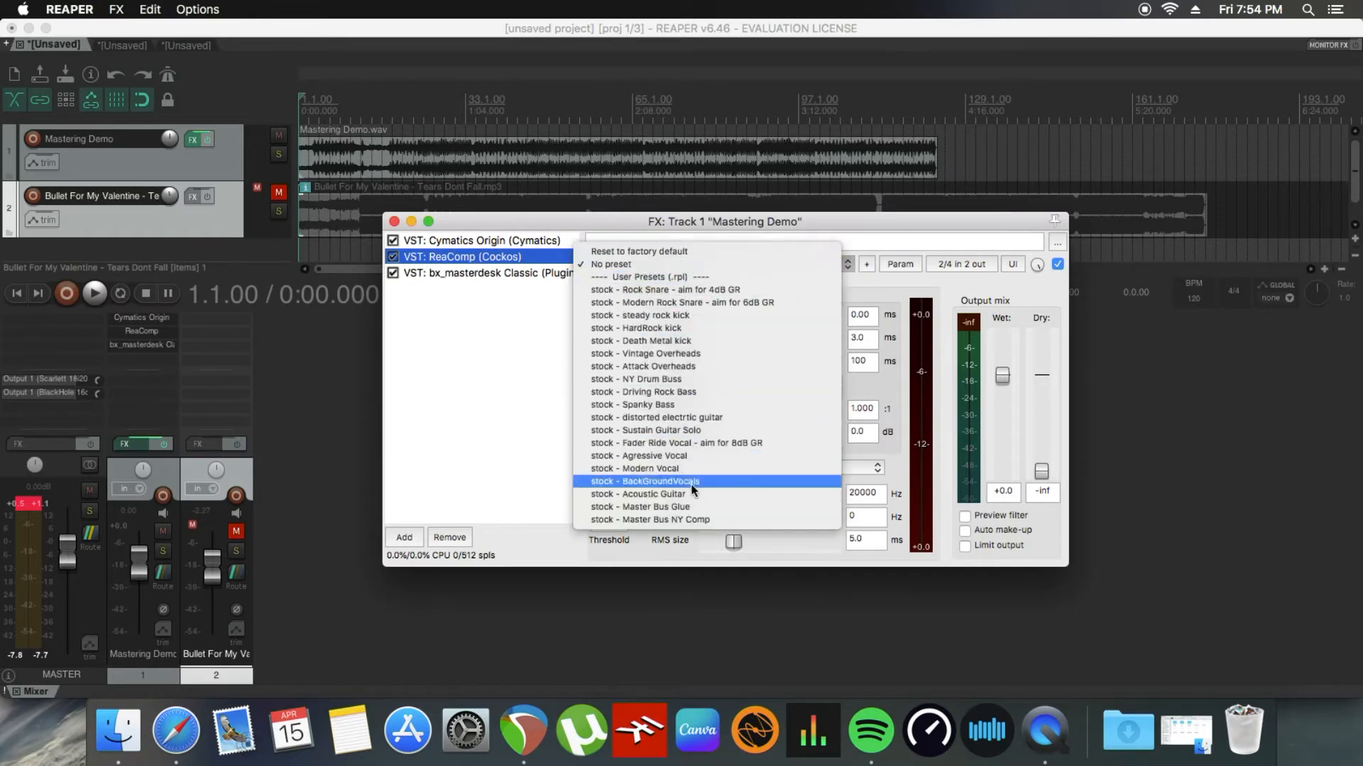
left_click(698, 523)
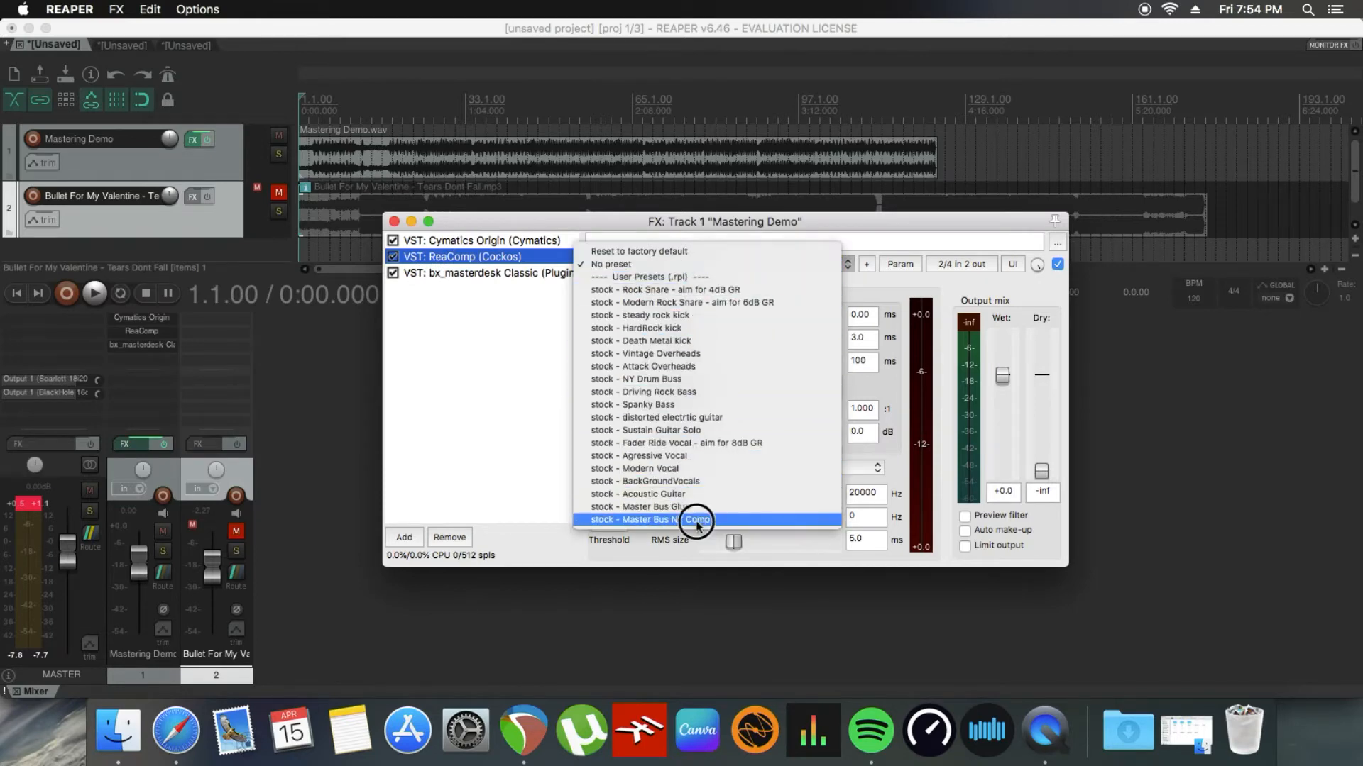
Step: Open bx_masterdesk Classic, uncover the mixer area, and reset Volume, Stereo Enhance, Tone and Foundation to 0 and THD to -60
left_click(490, 273)
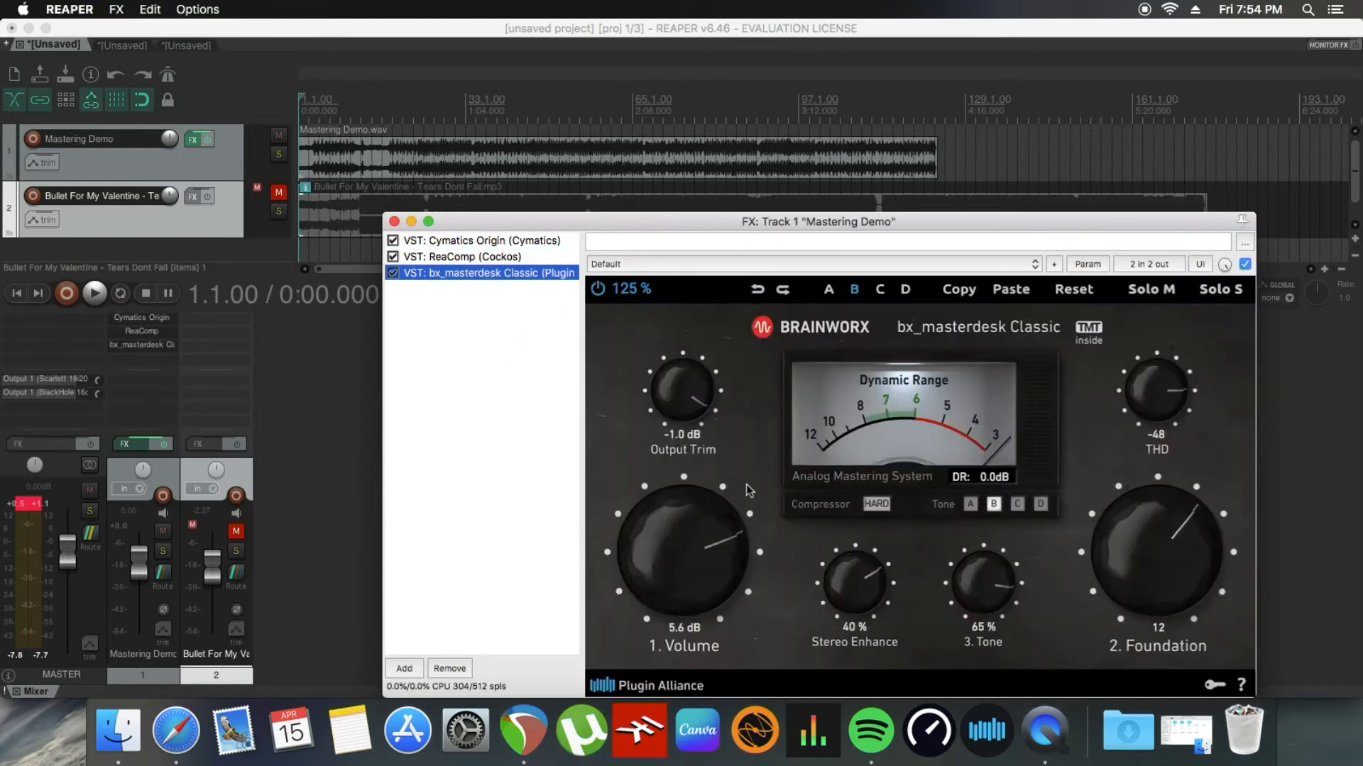
left_click_drag(894, 223, 1003, 98)
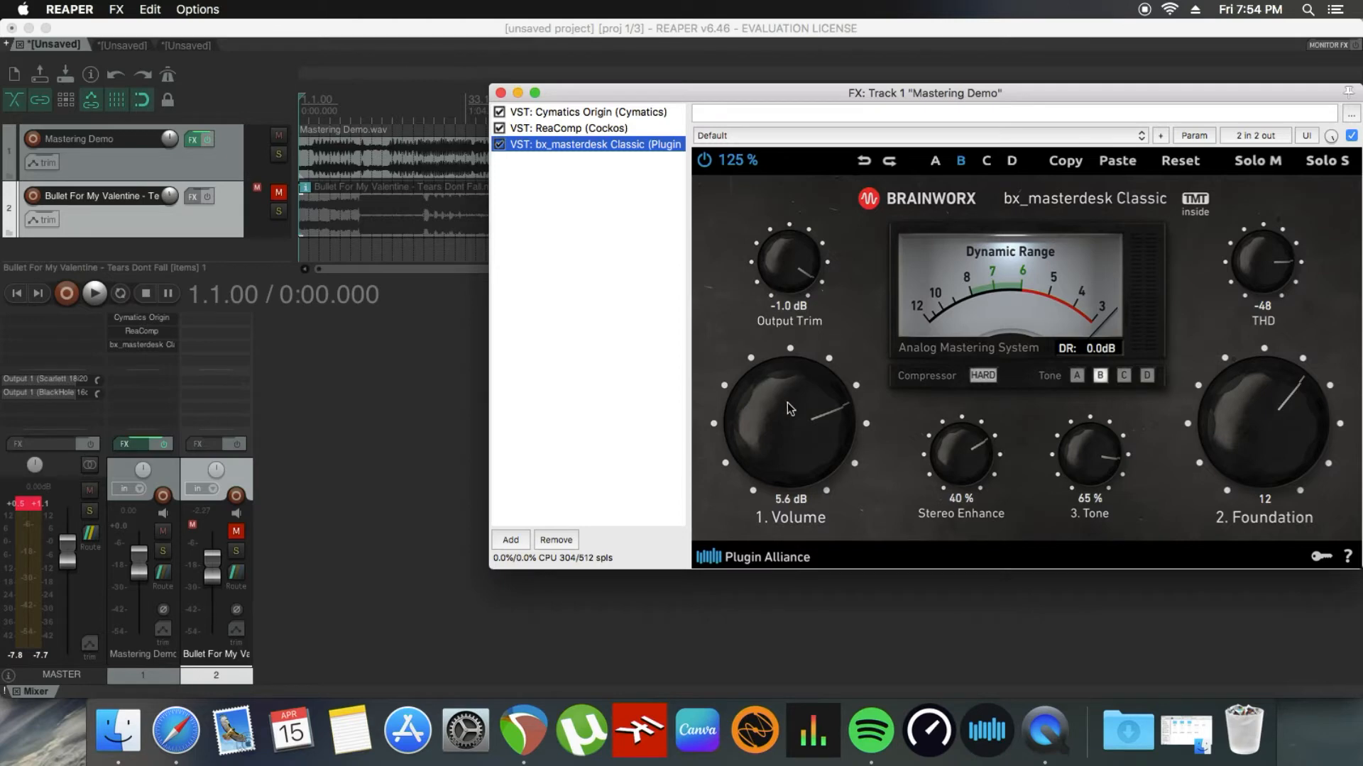
left_click_drag(790, 409, 787, 447)
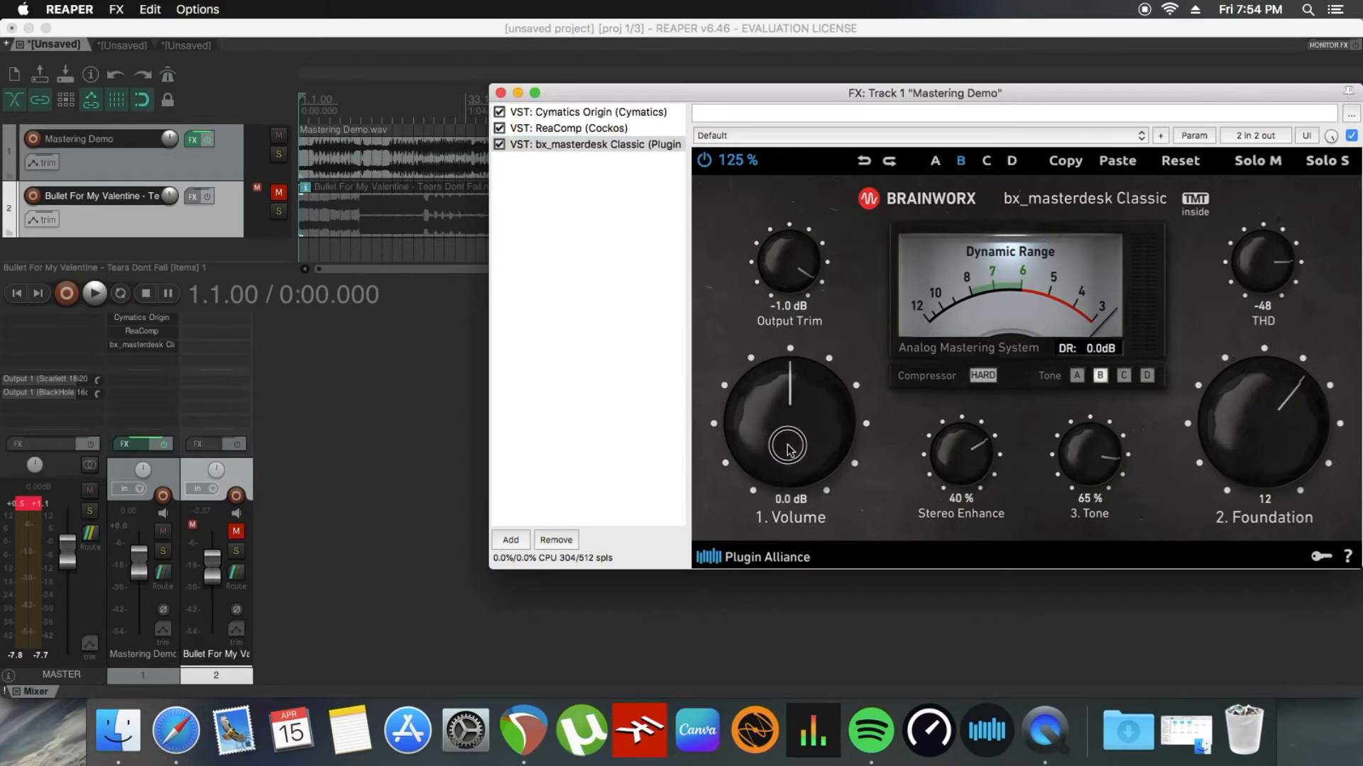
left_click_drag(956, 452, 959, 476)
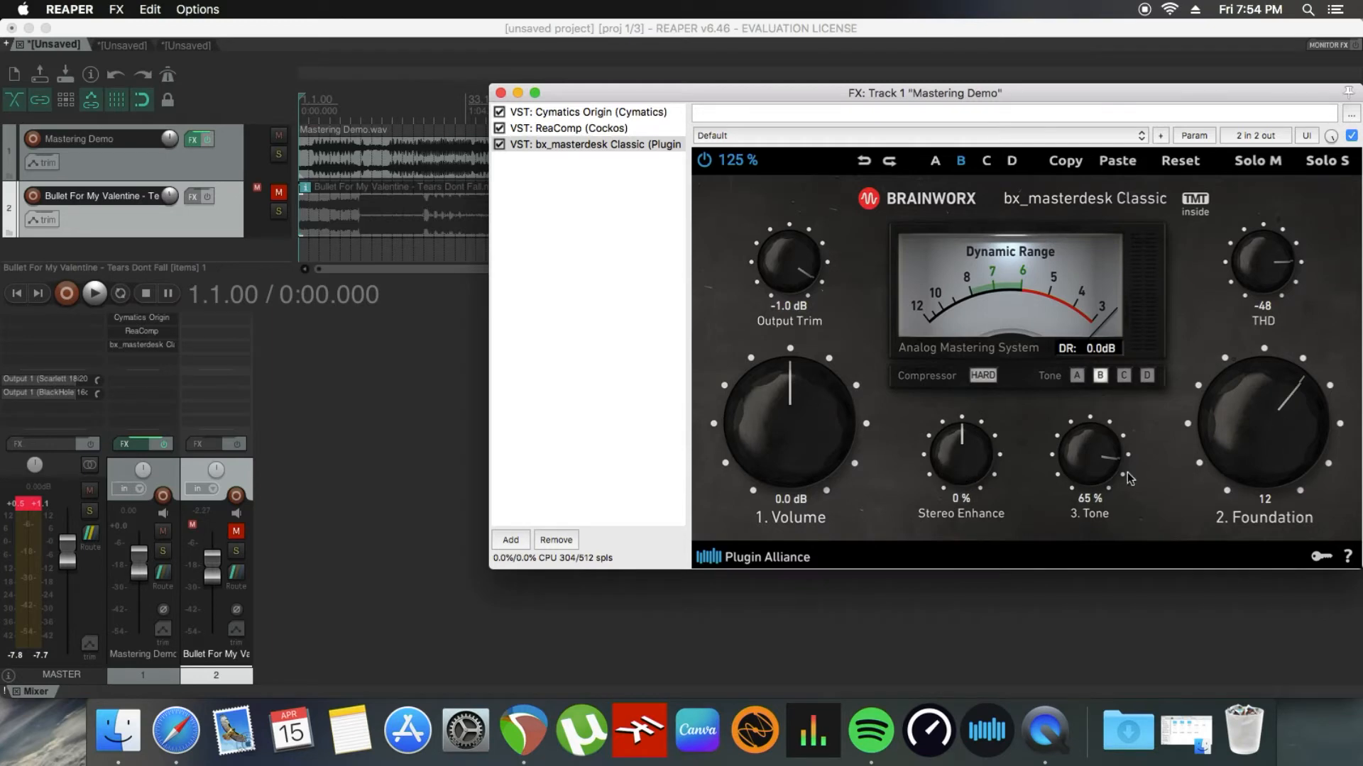
left_click_drag(1096, 462, 1104, 518)
left_click_drag(1277, 405, 1274, 425)
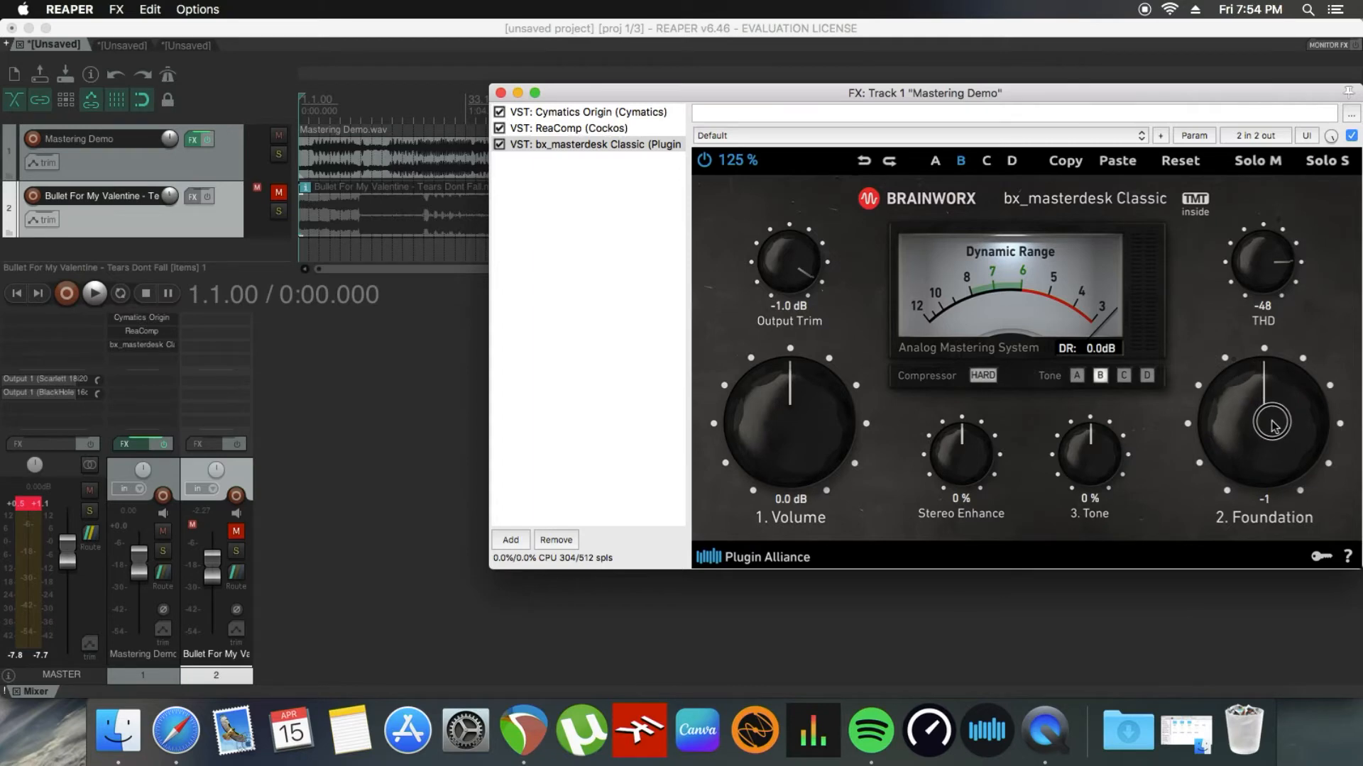
left_click_drag(1264, 251, 1266, 307)
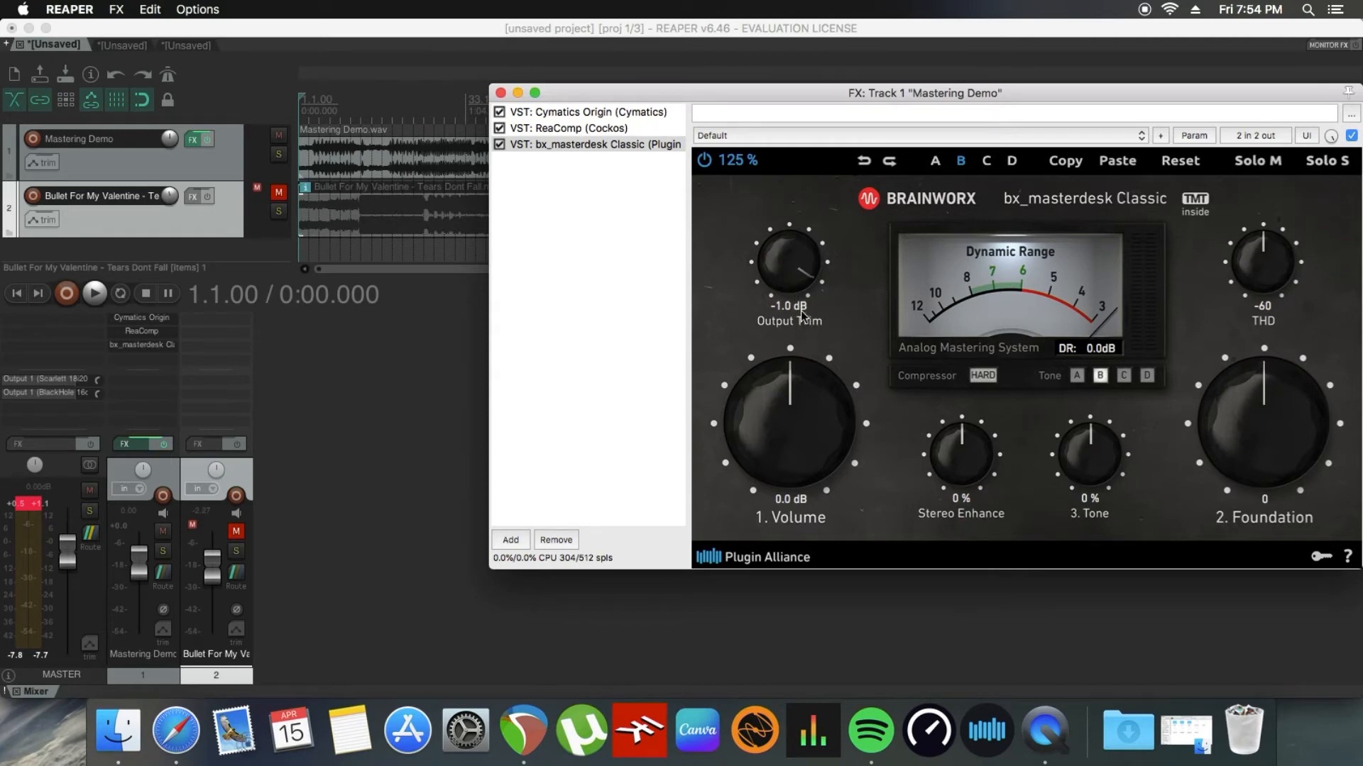
Step: Clear the master track's peak meter, play the project from the start and raise the plug-in's Volume to 5.5 dB
left_click(34, 506)
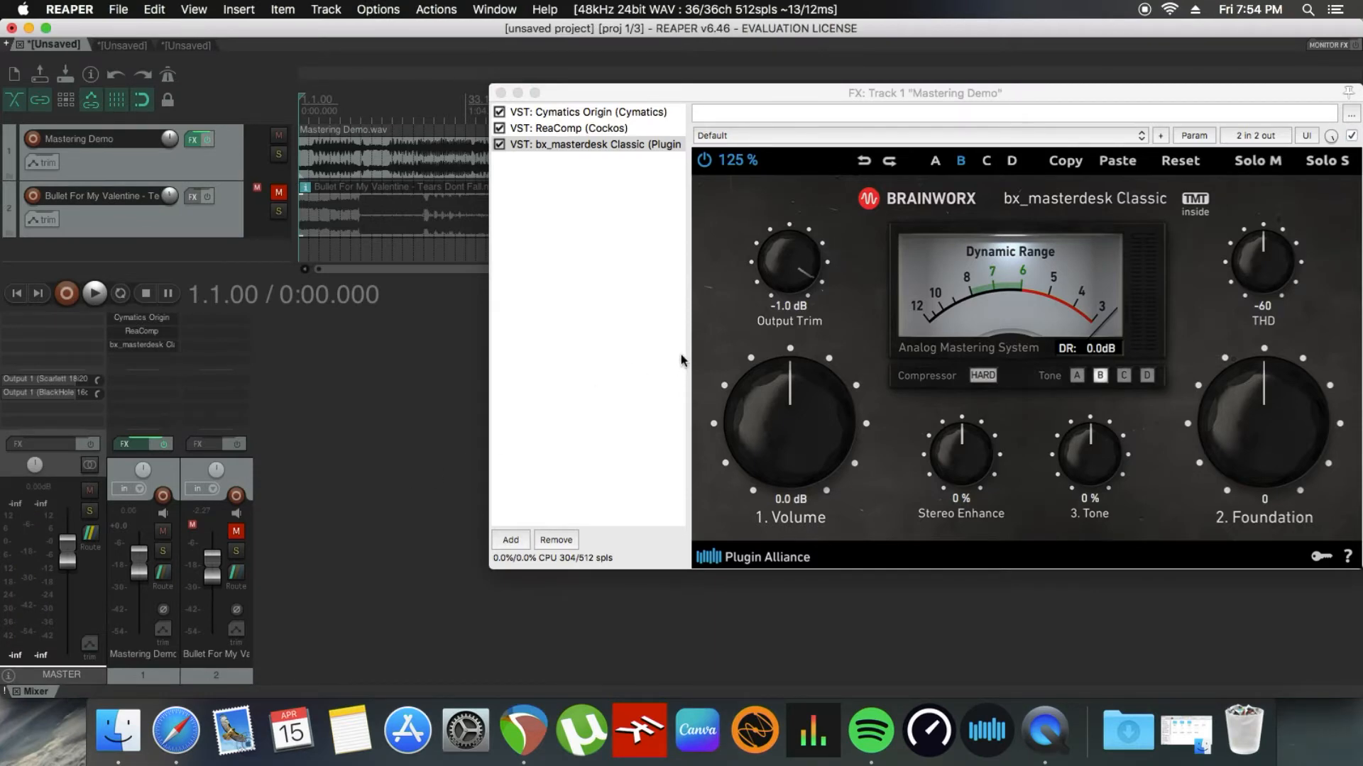
key("space")
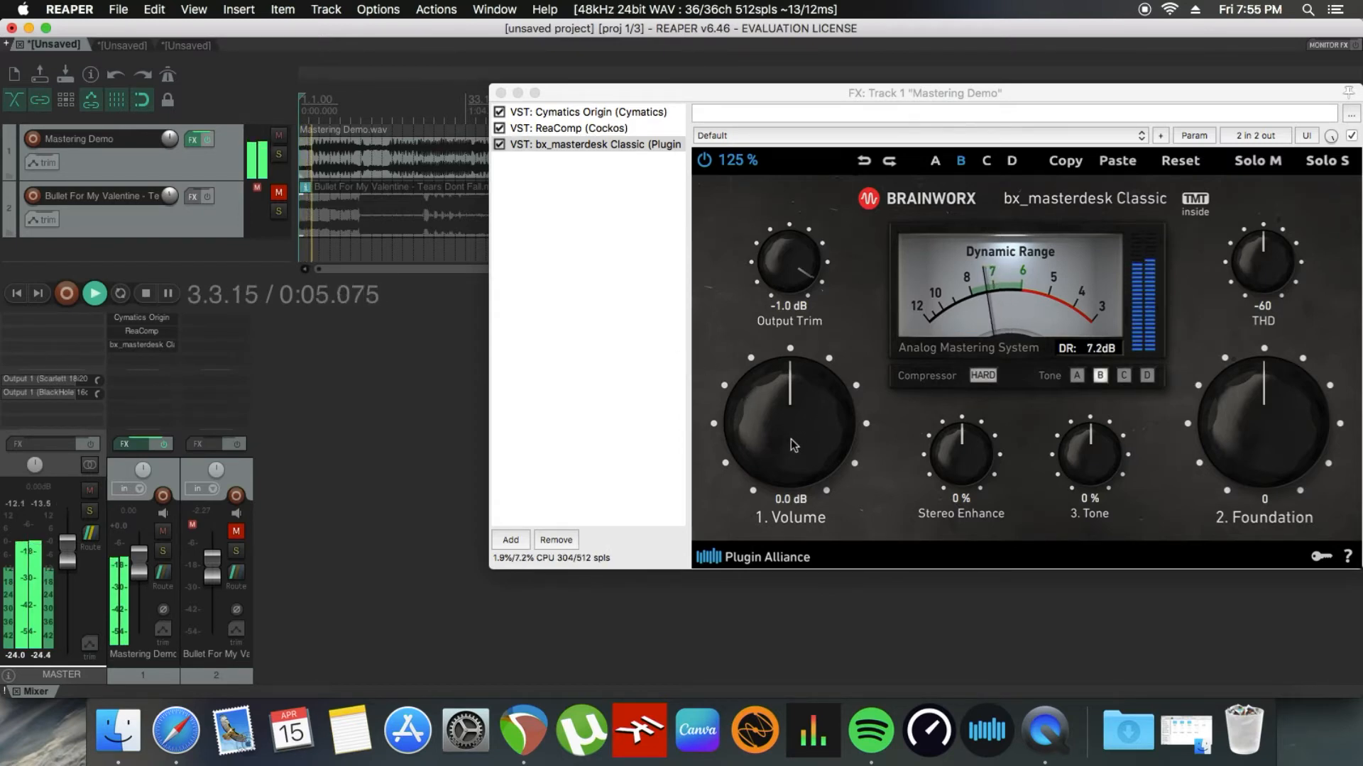
left_click_drag(792, 439, 780, 390)
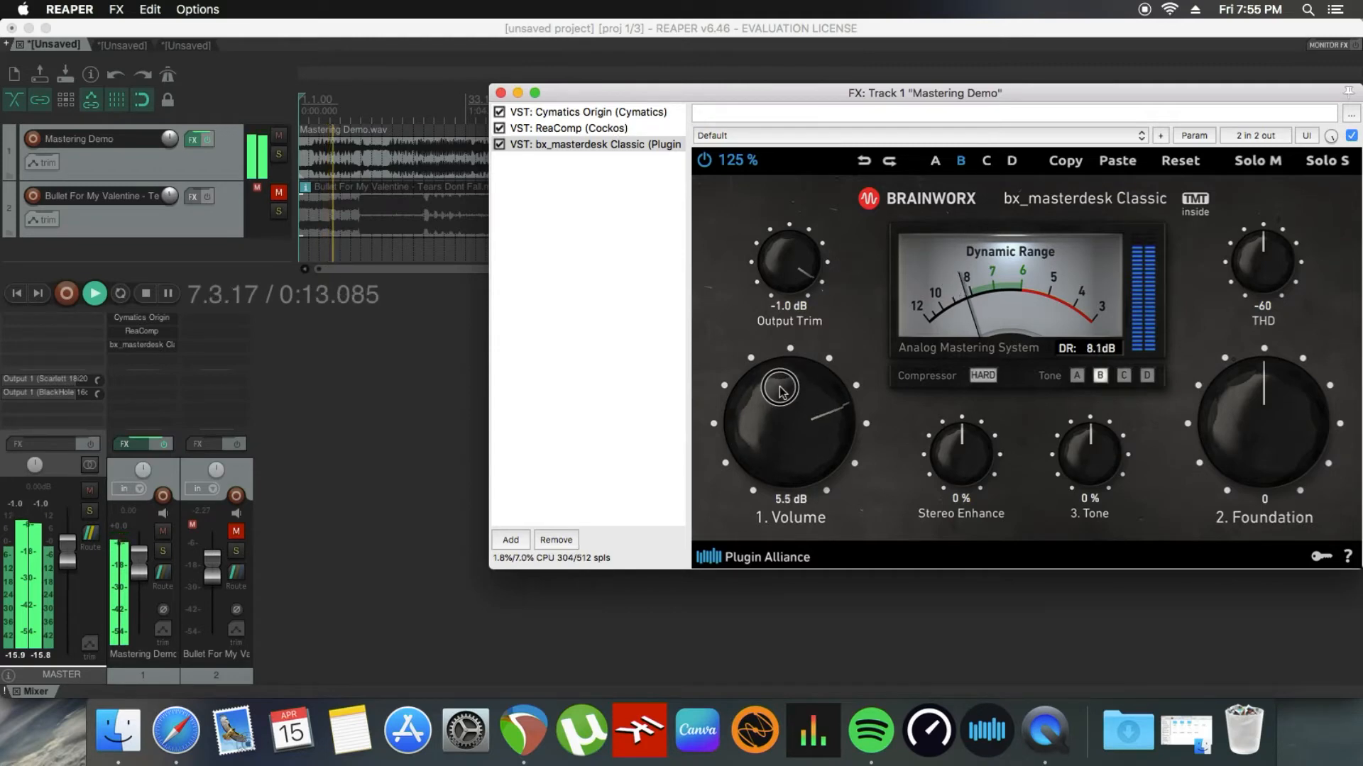
Step: Set Foundation to 13, Tone to 100 %, Stereo Enhance to 40 % and THD to -40 during playback
left_click_drag(1270, 413, 1265, 378)
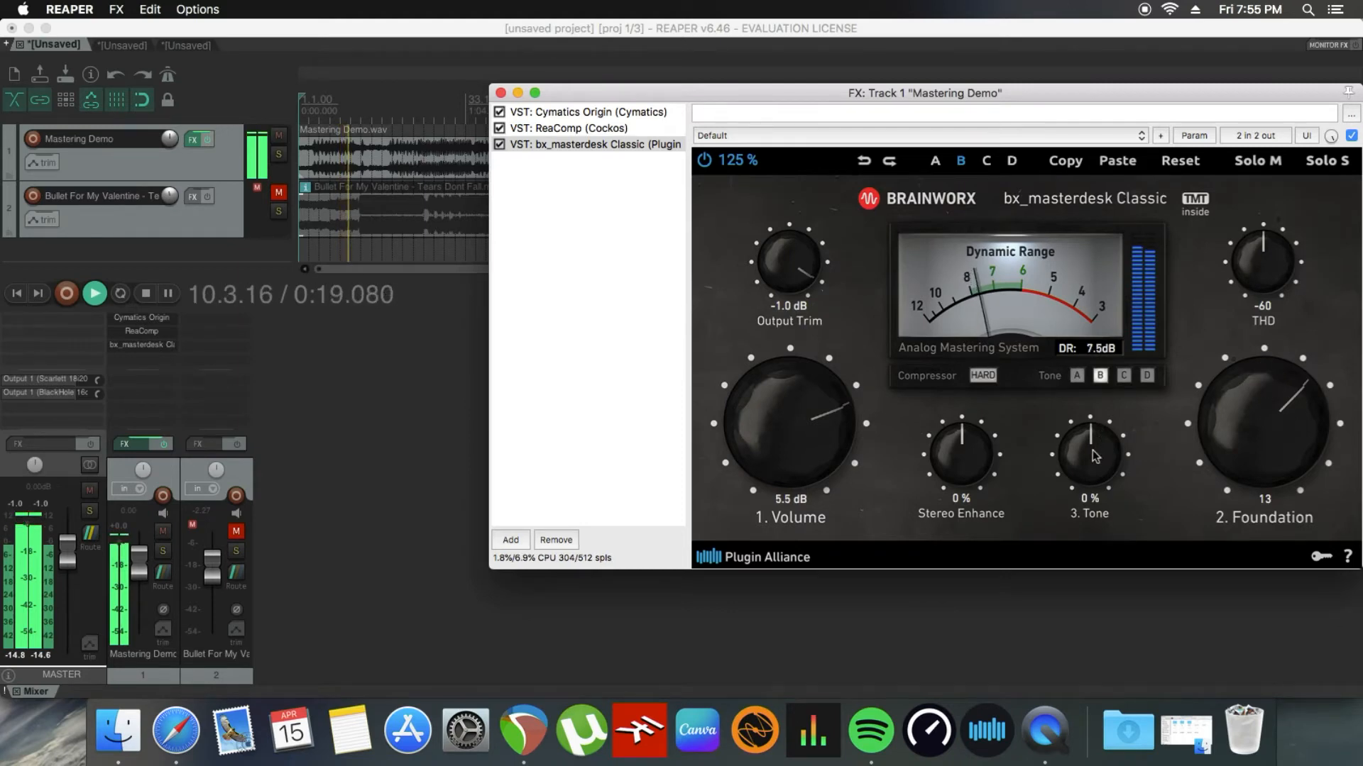
left_click_drag(1095, 456, 1096, 334)
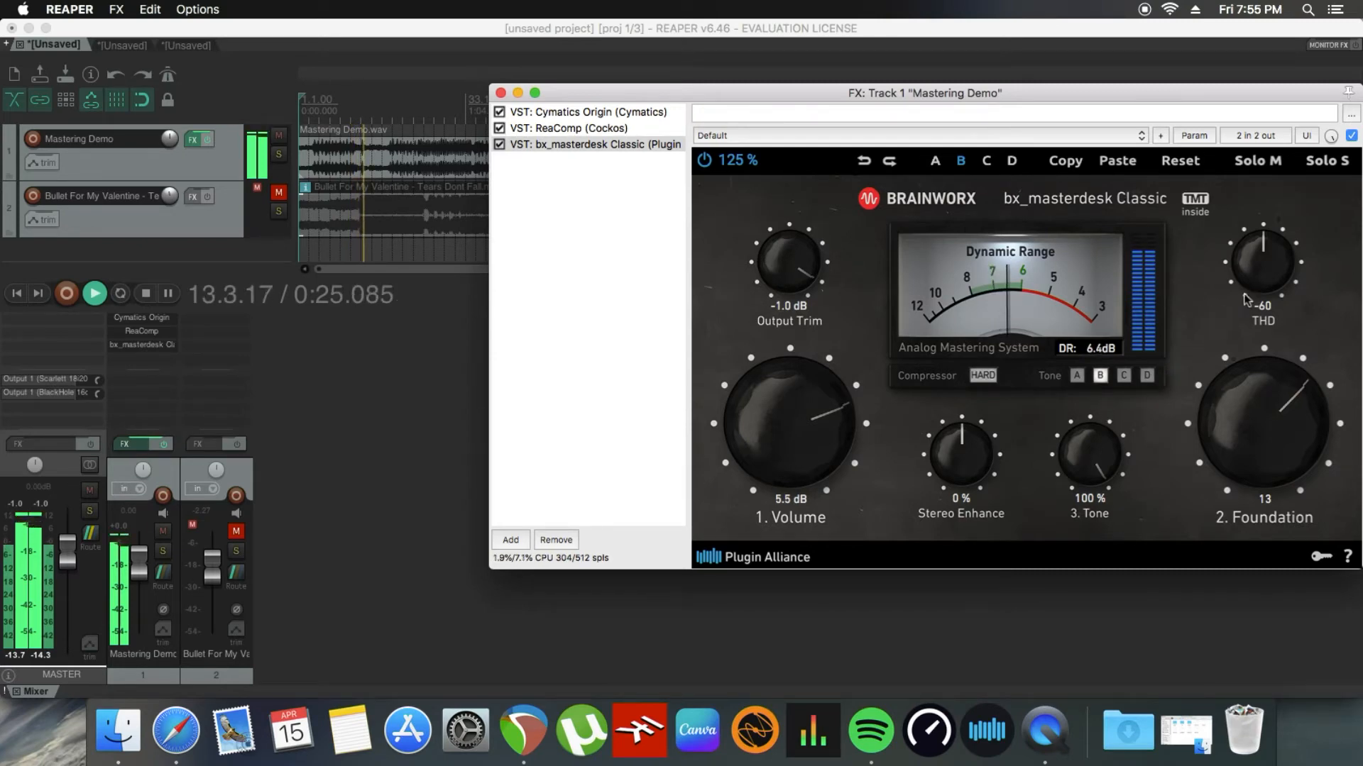
left_click_drag(961, 454, 967, 420)
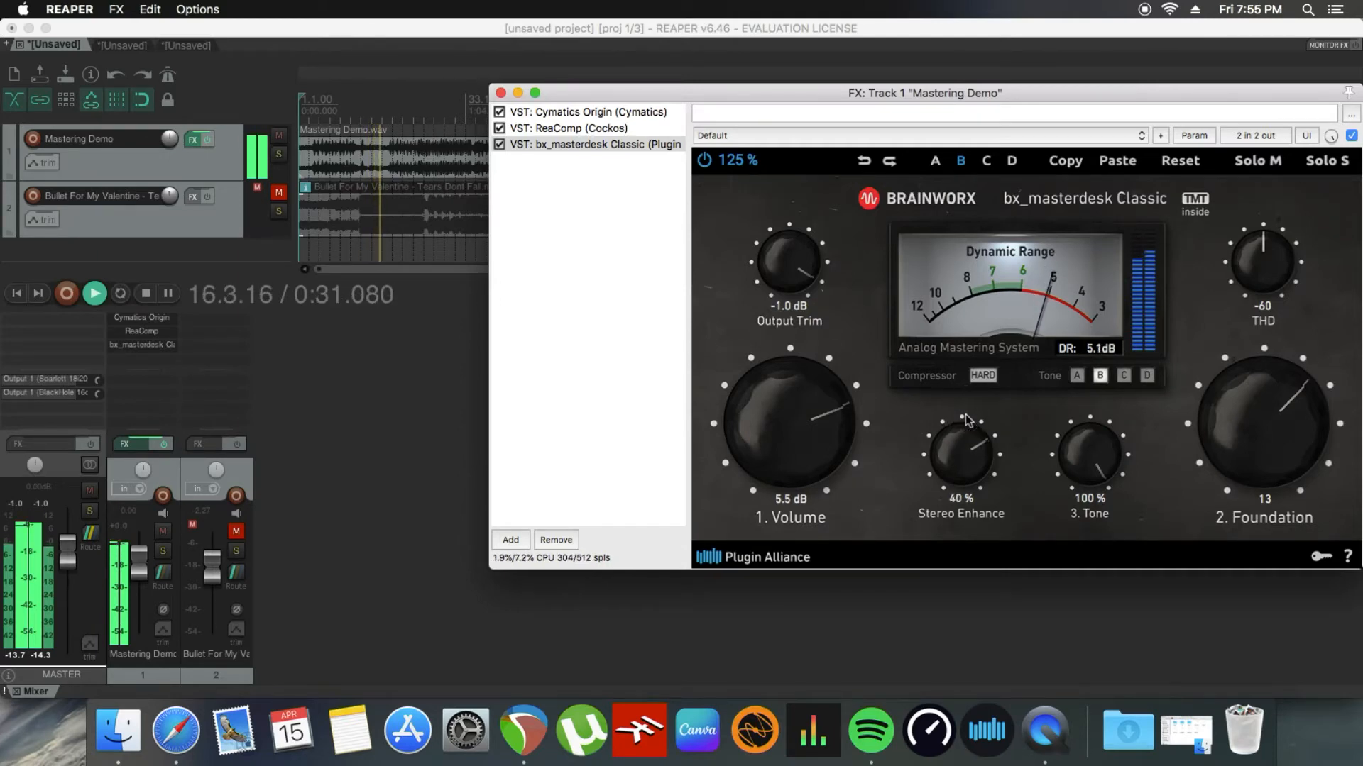
left_click_drag(1275, 268, 1239, 121)
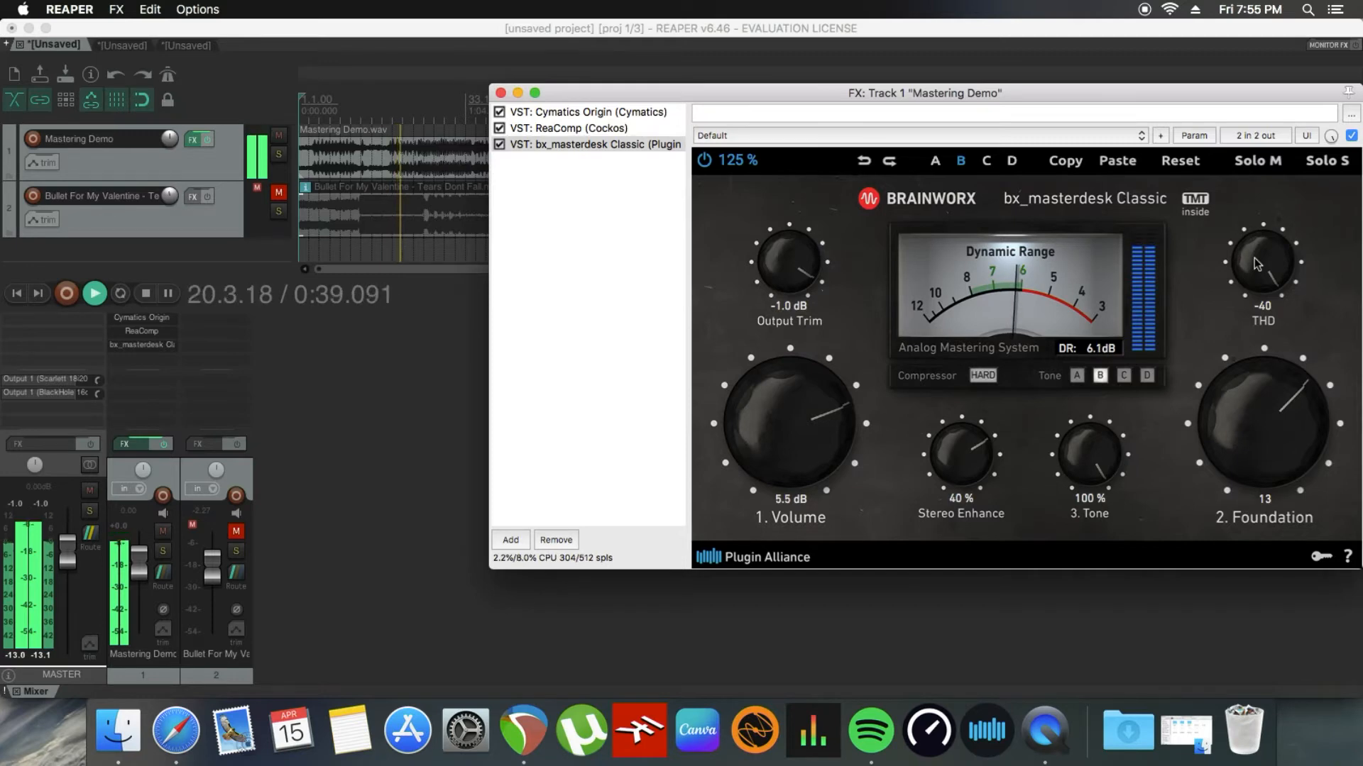
Step: Try the compressor's SOFT mode, return it to HARD, stop playback and shift the effects window slightly
left_click(982, 376)
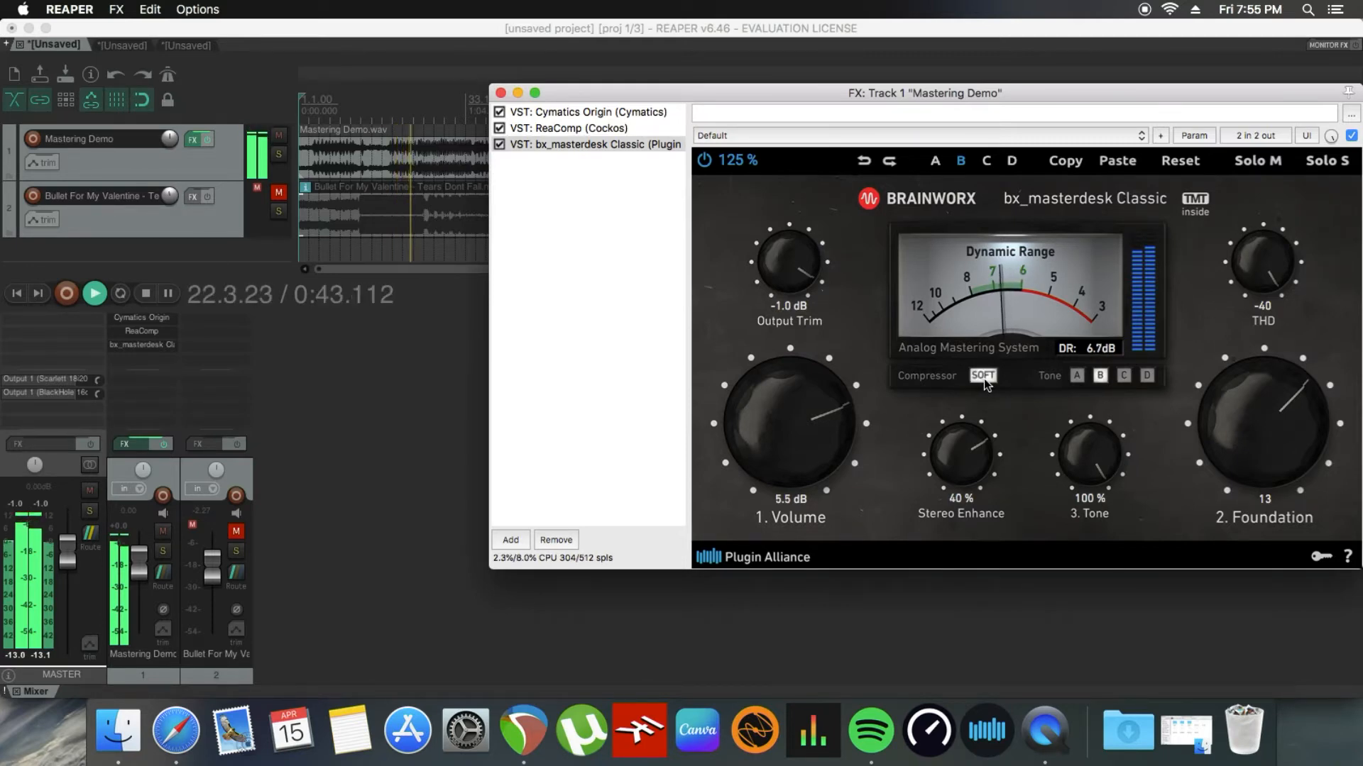
left_click(983, 376)
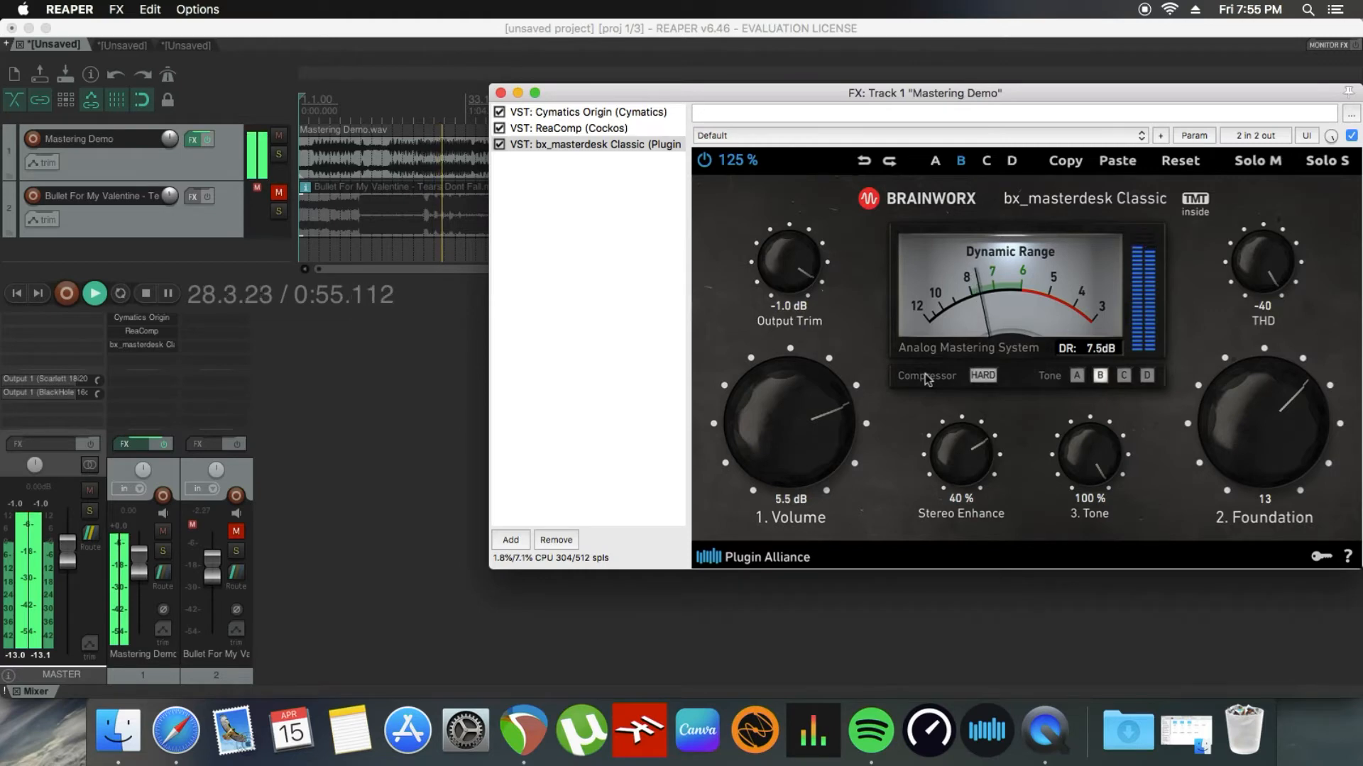
key("space")
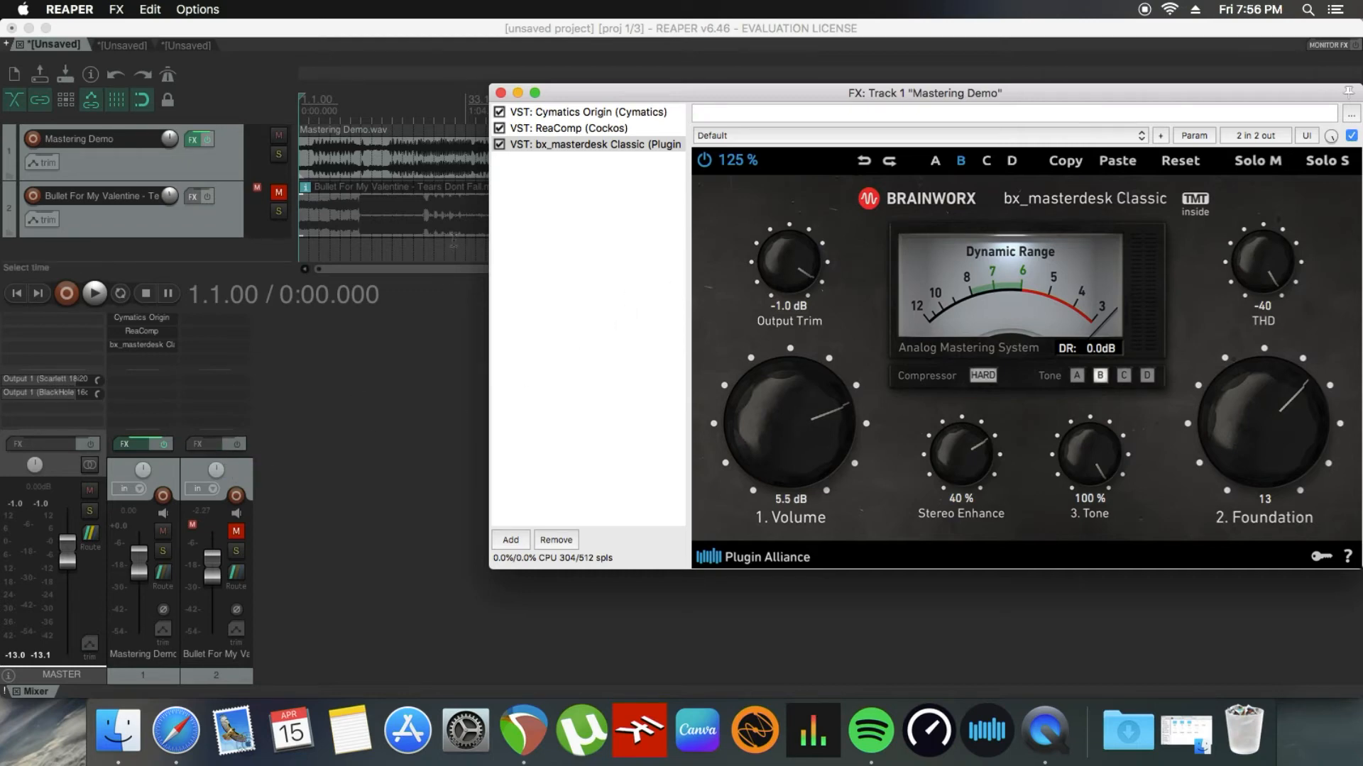
mouse_move(600, 102)
left_mouse_down()
mouse_move(563, 274)
mouse_move(590, 110)
left_mouse_up()
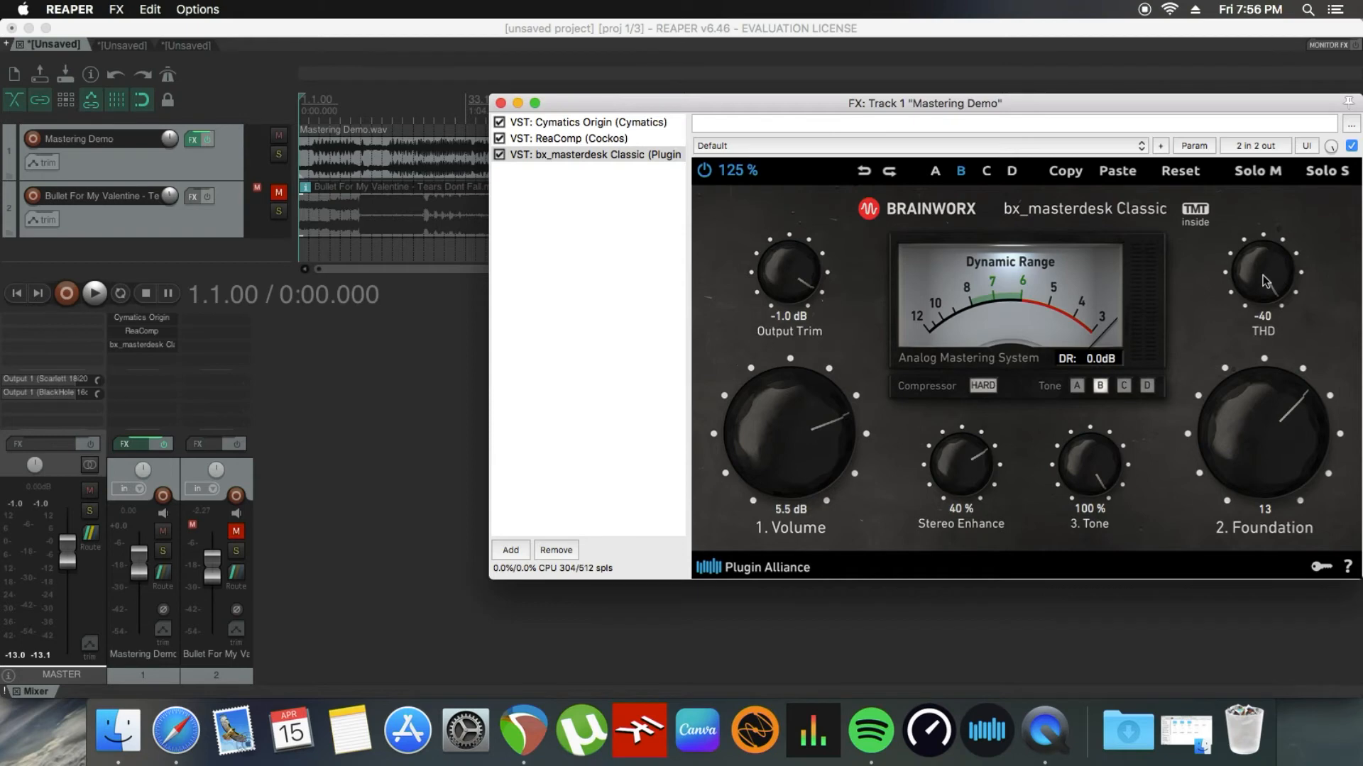
Step: Review the Cymatics Origin and bx_masterdesk Classic settings in the chain, and minimize the effects window
left_click(573, 126)
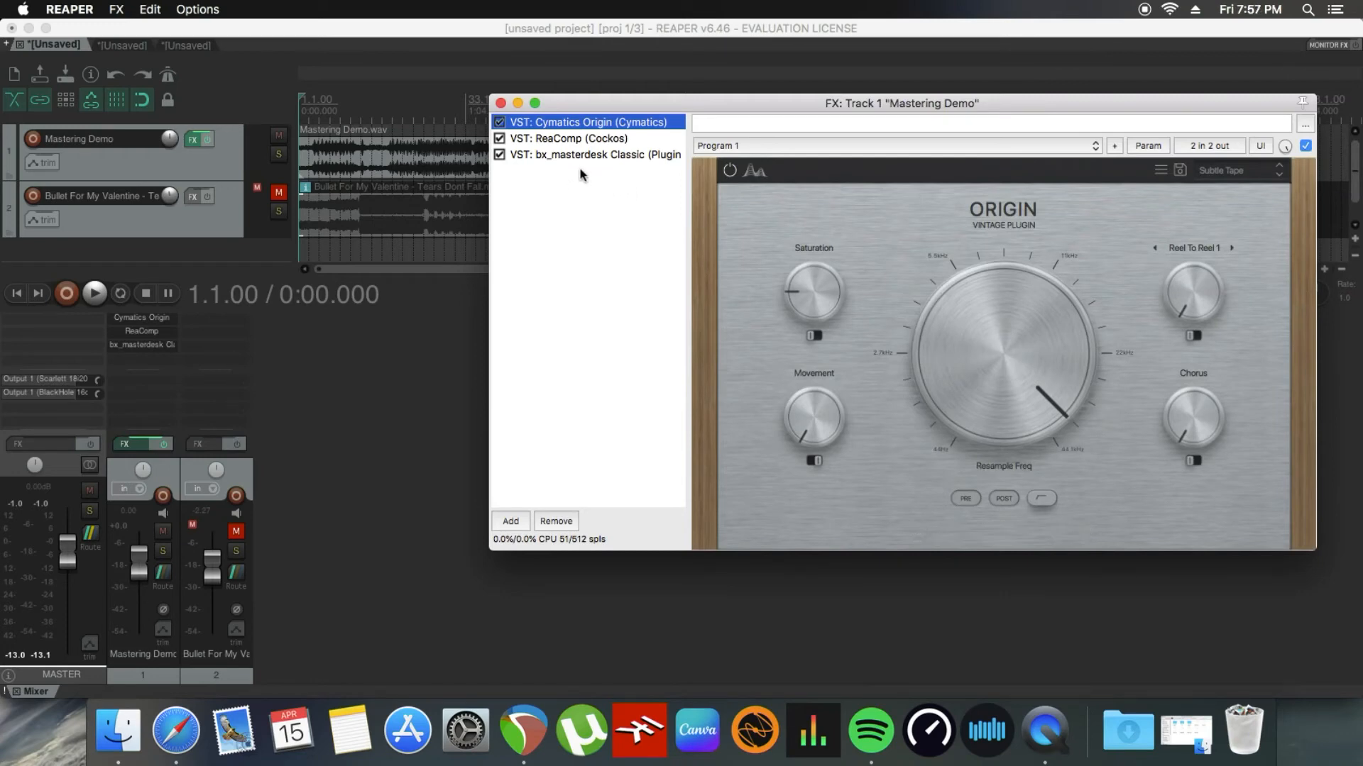
left_click(561, 155)
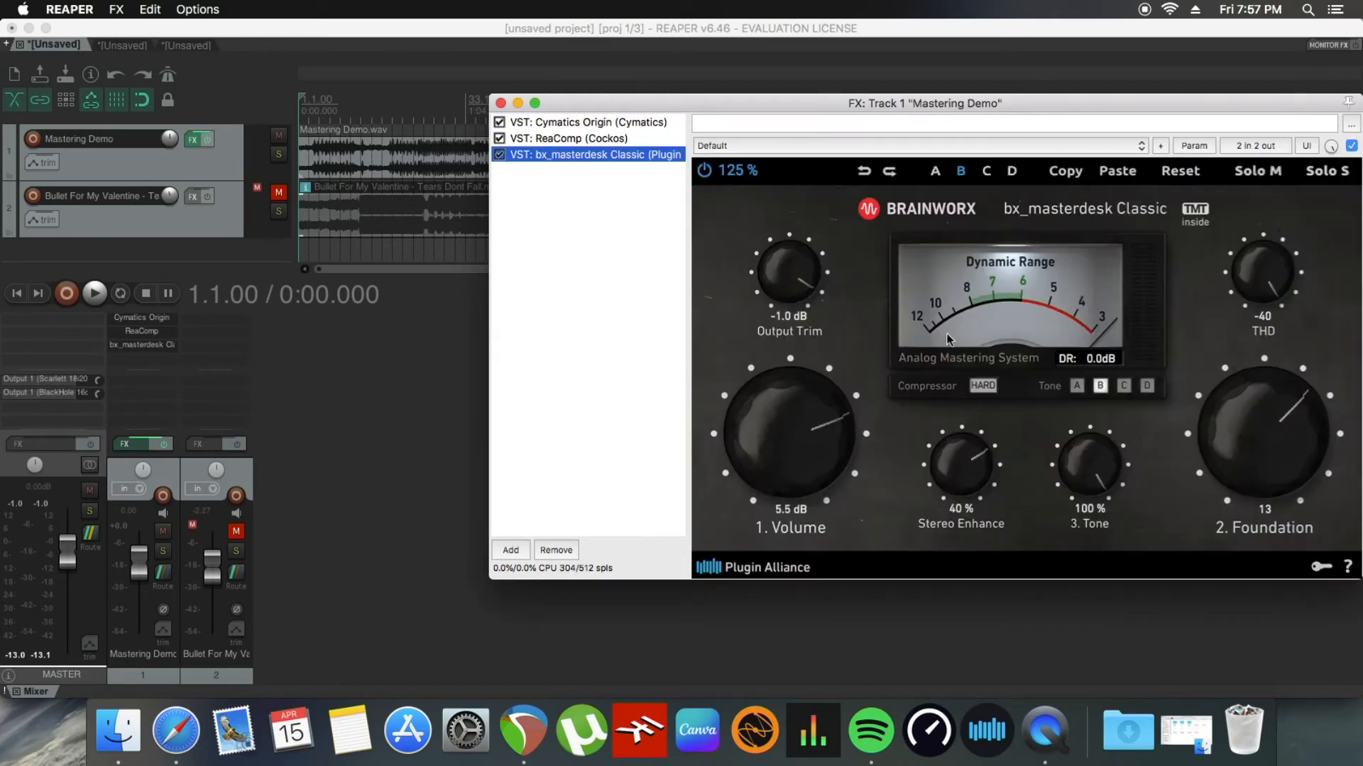
left_click(518, 103)
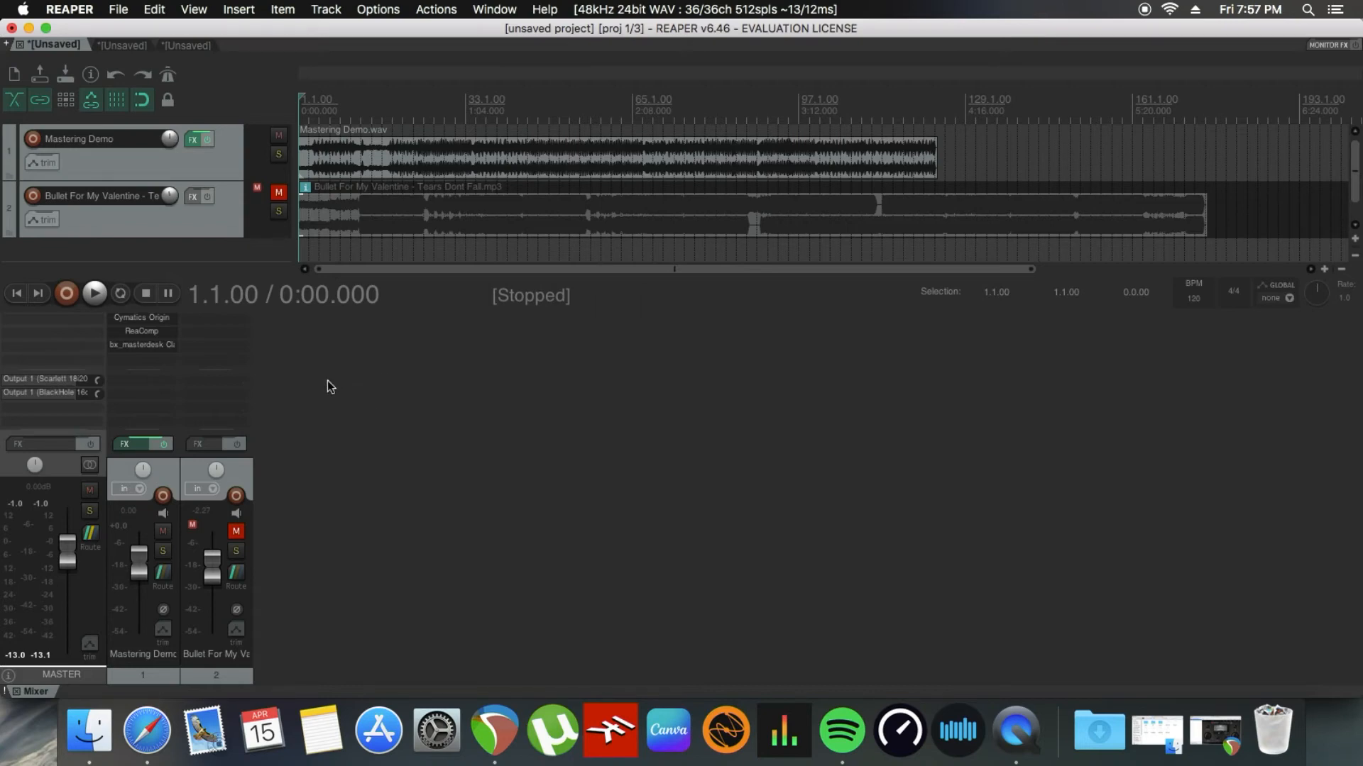
Step: Play the mastered project from the start to audition the full effects chain, and stop playback
key("space")
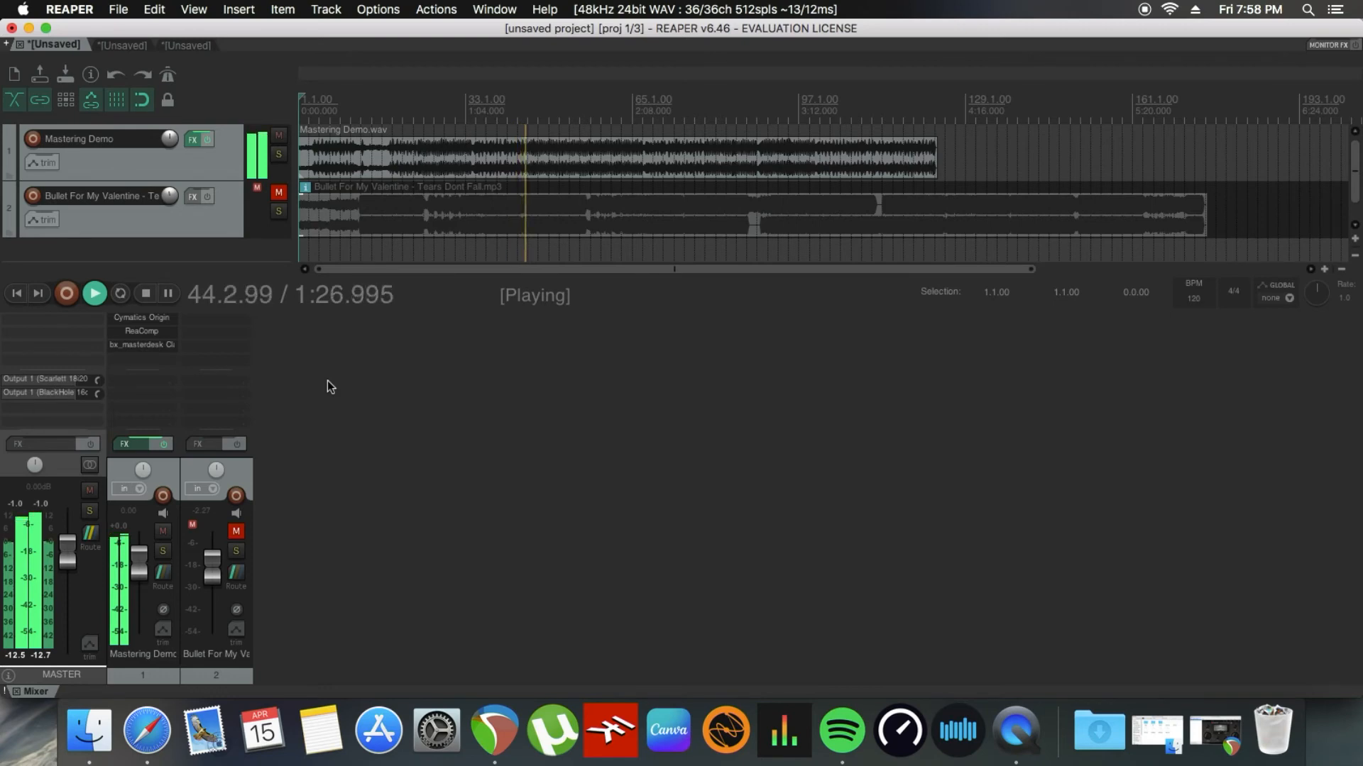
key("space")
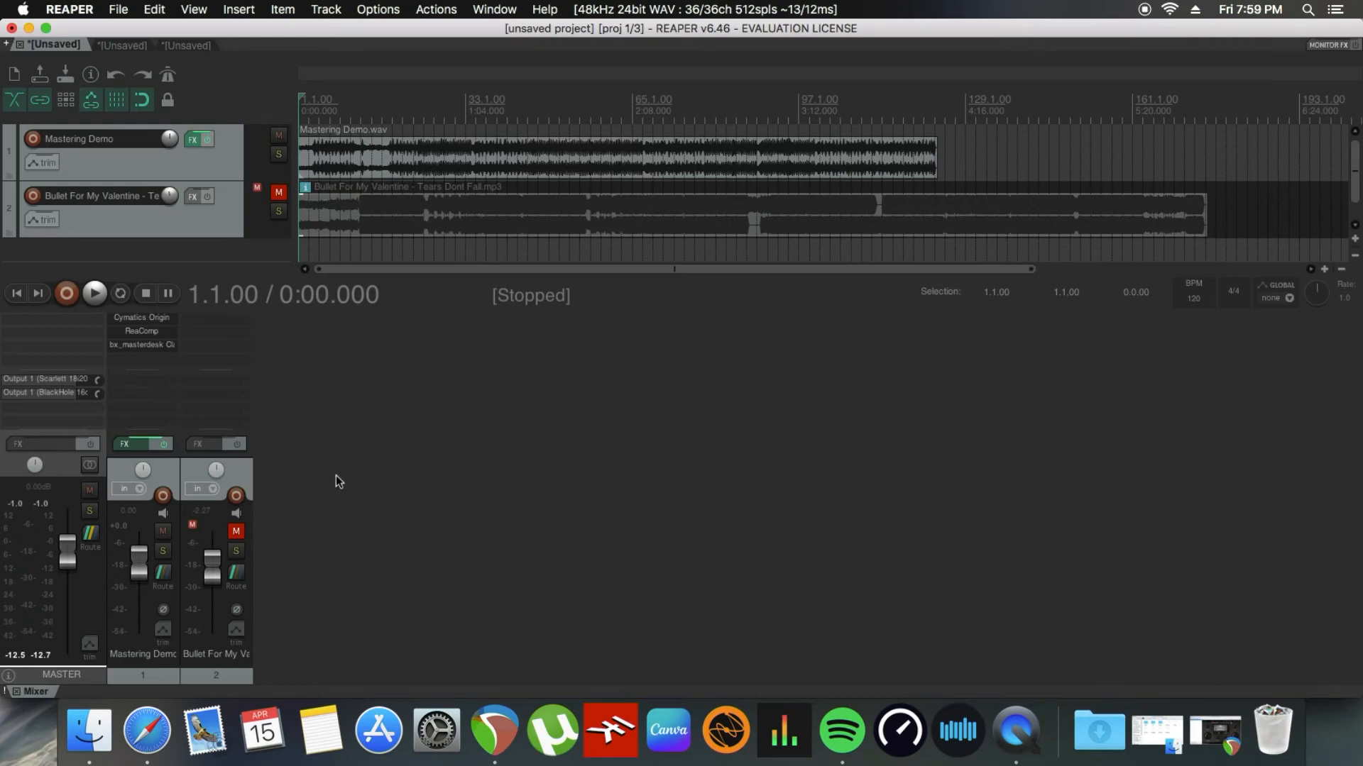
Step: Reopen the Mastering Demo track's effects window, uncover the mixer's other side, and open the add-effect browser with an empty filter
left_click(135, 444)
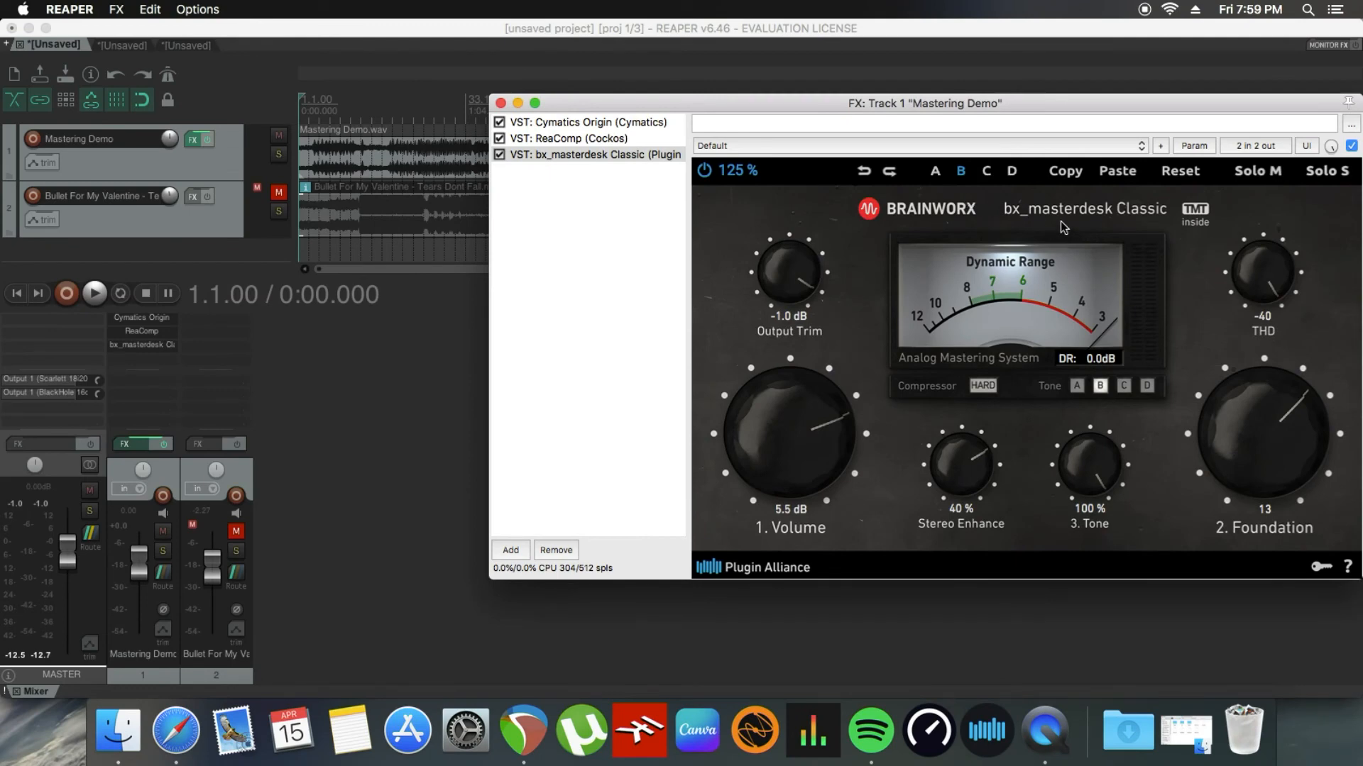
left_click_drag(1111, 106, 913, 86)
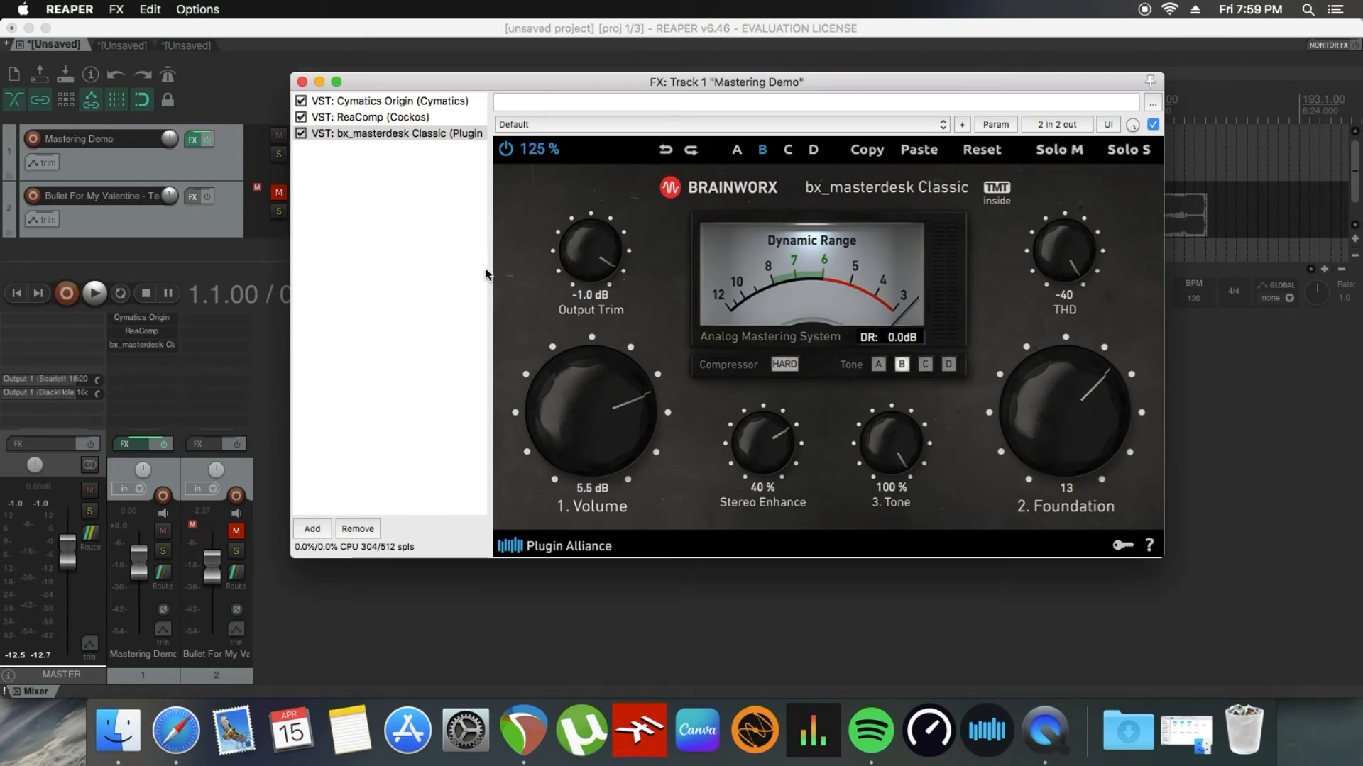
left_click(312, 529)
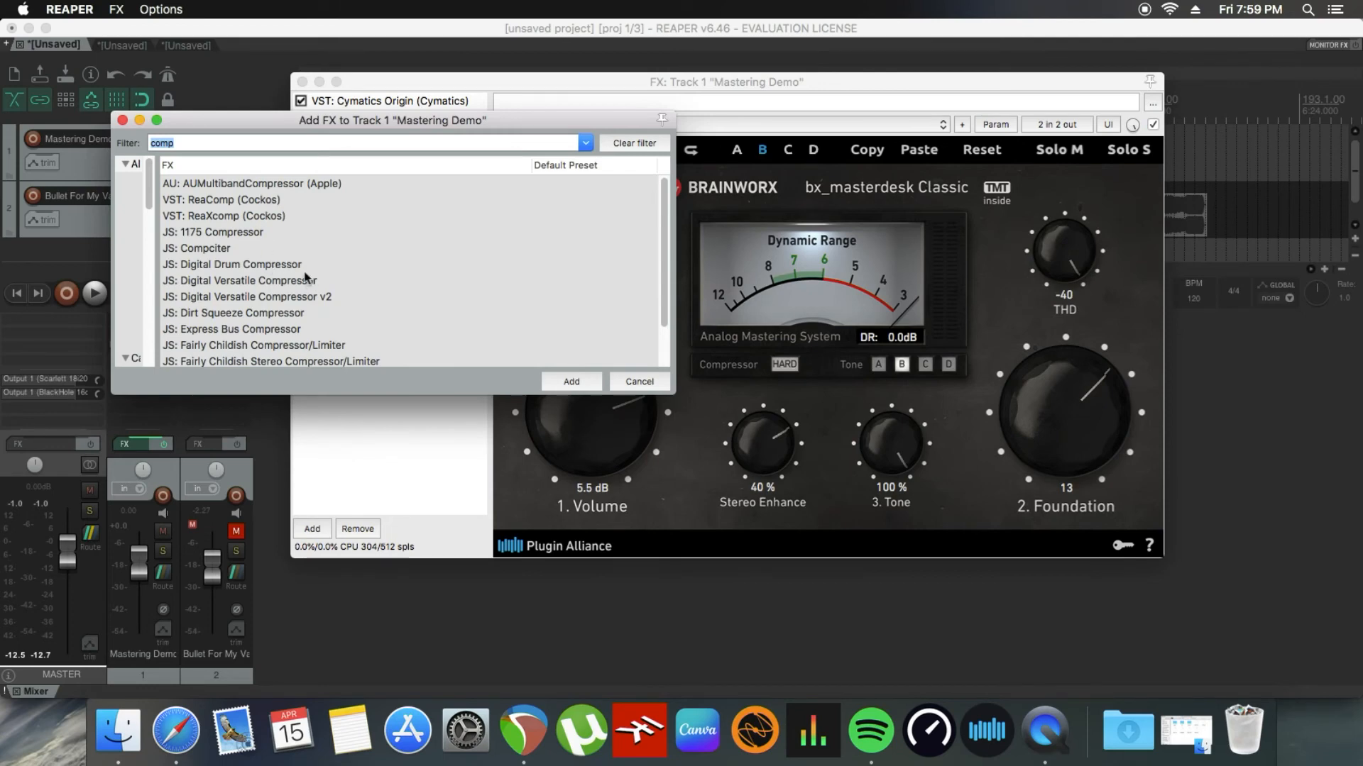
key("BackSpace")
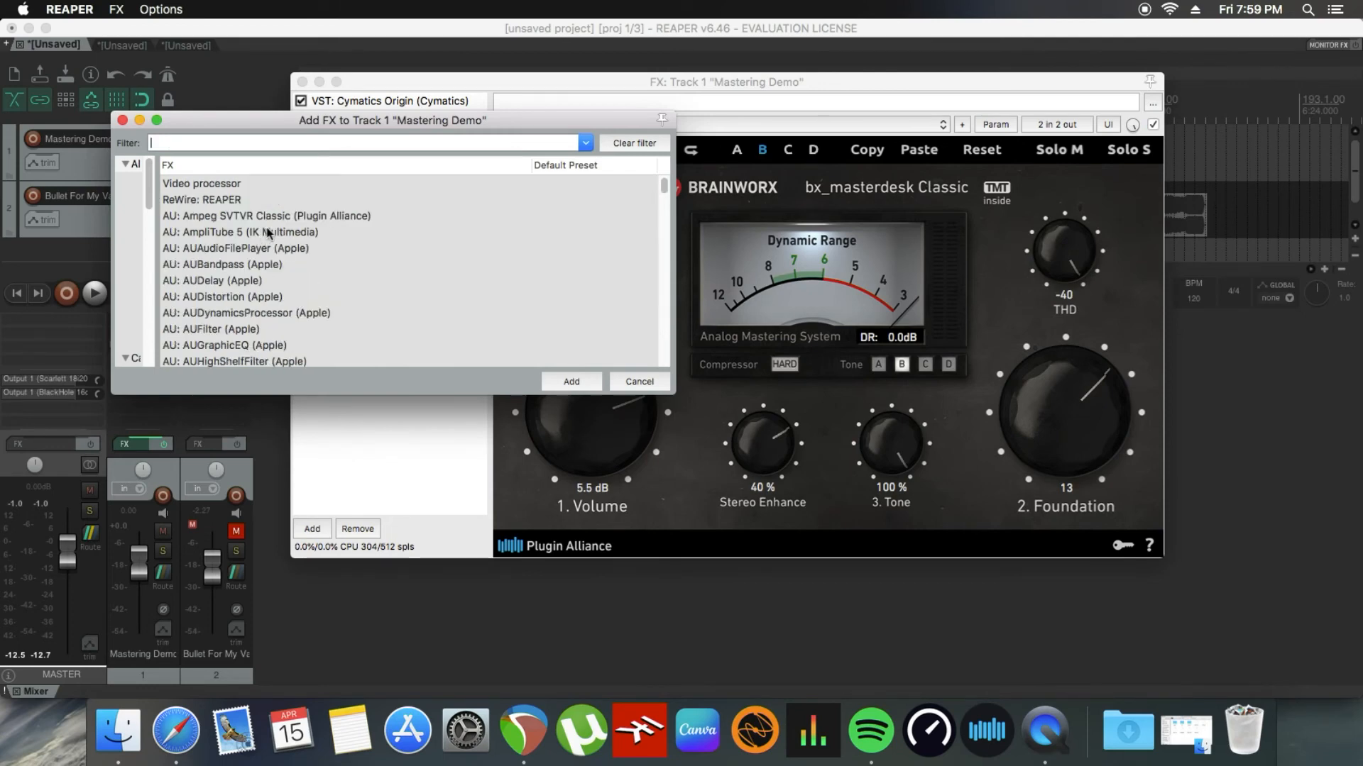
Step: Examine the installed AU and VST plug-ins, including the Plugin Alliance ones, and close the browser without adding any
scroll(333, 252, "down", 3)
scroll(334, 252, "down", 5)
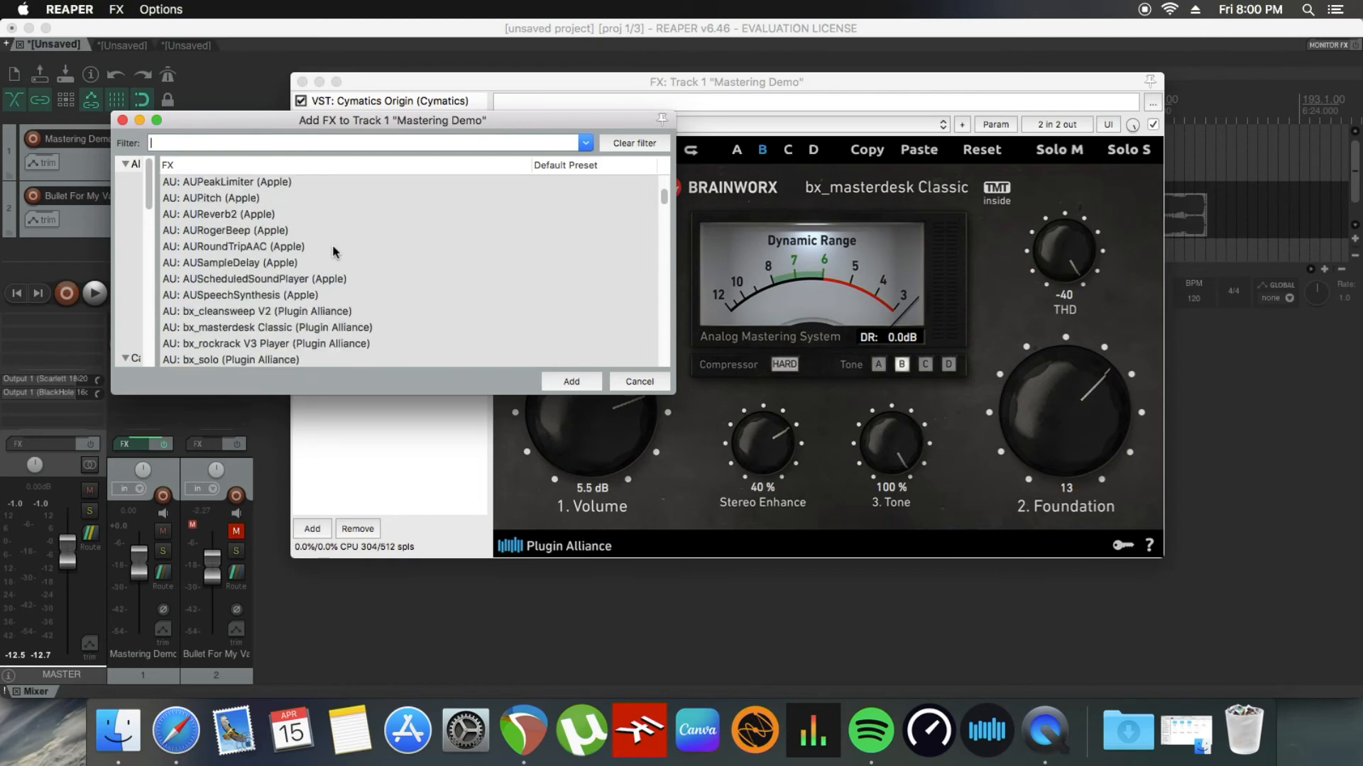
scroll(333, 251, "up", 1)
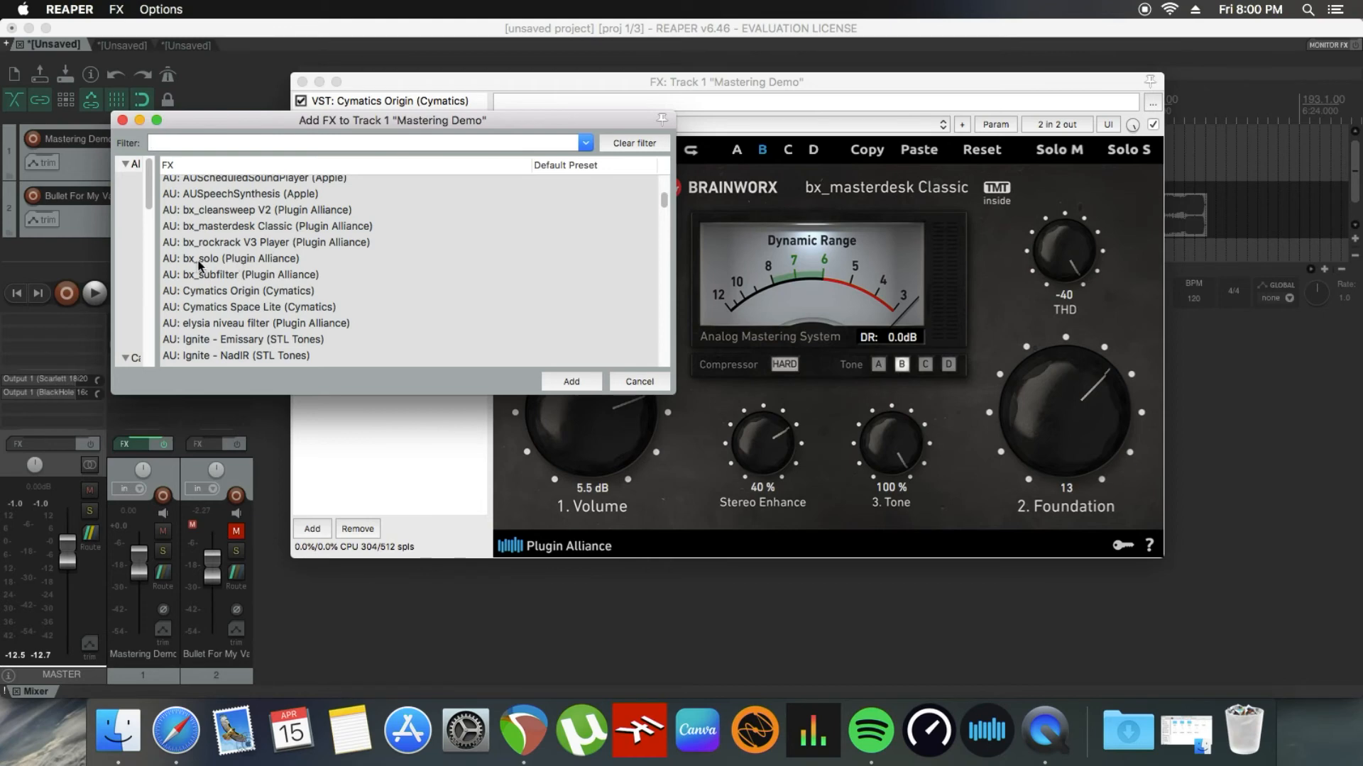
scroll(277, 277, "down", 5)
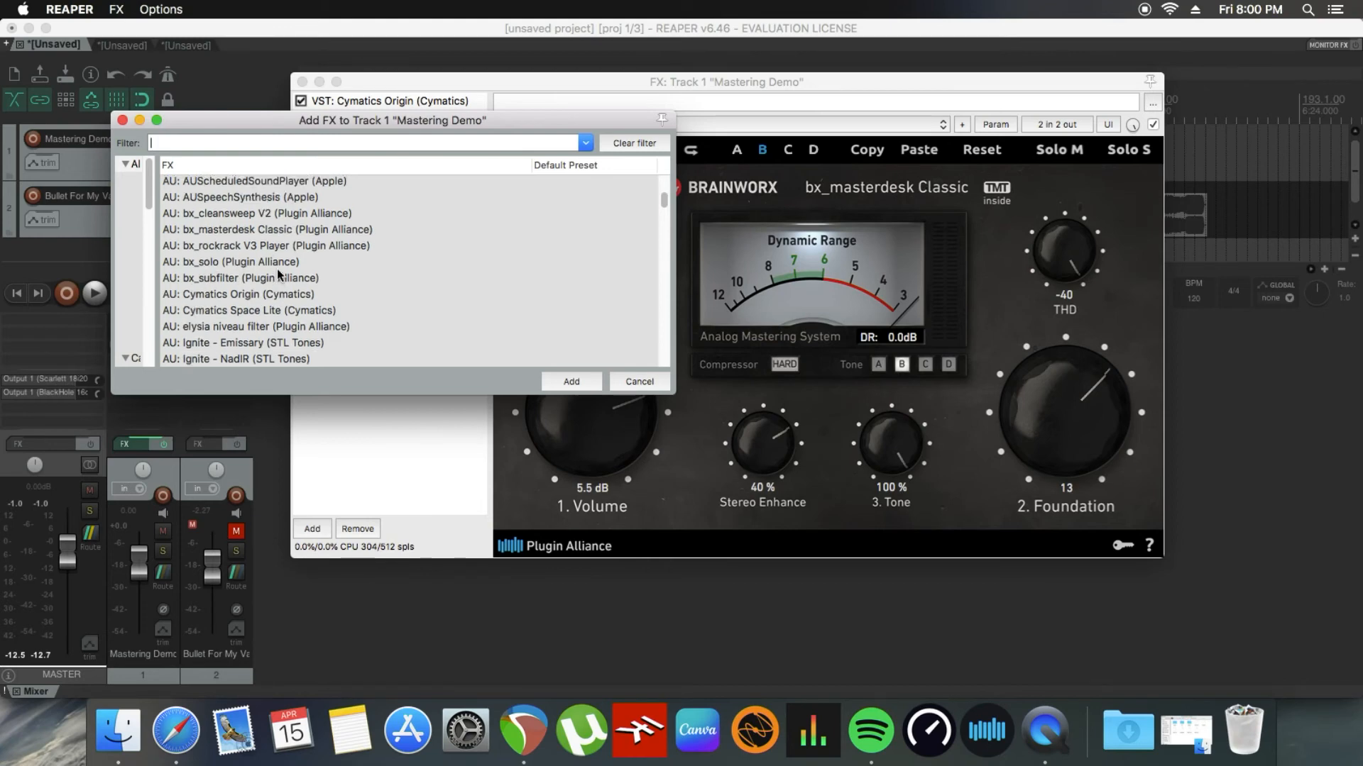
scroll(276, 274, "down", 10)
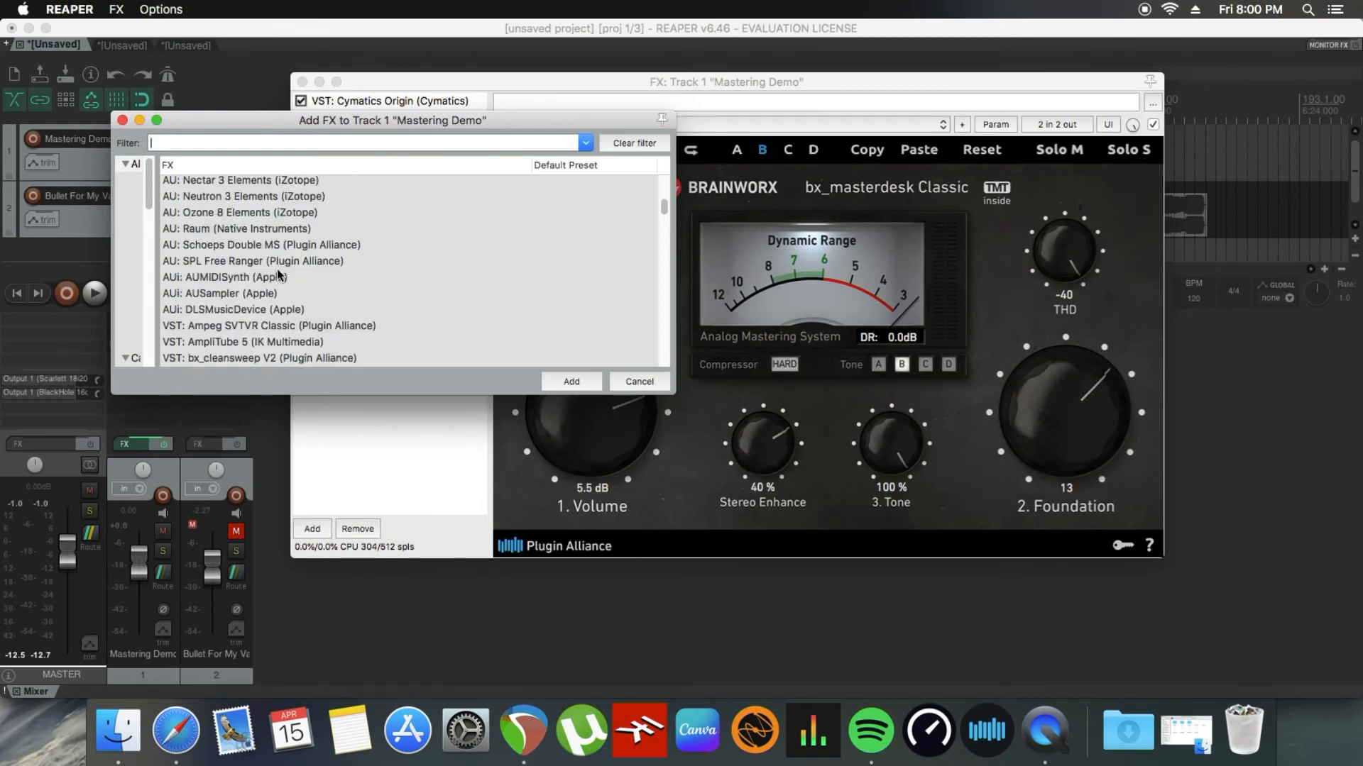
scroll(277, 270, "up", 3)
scroll(277, 271, "down", 4)
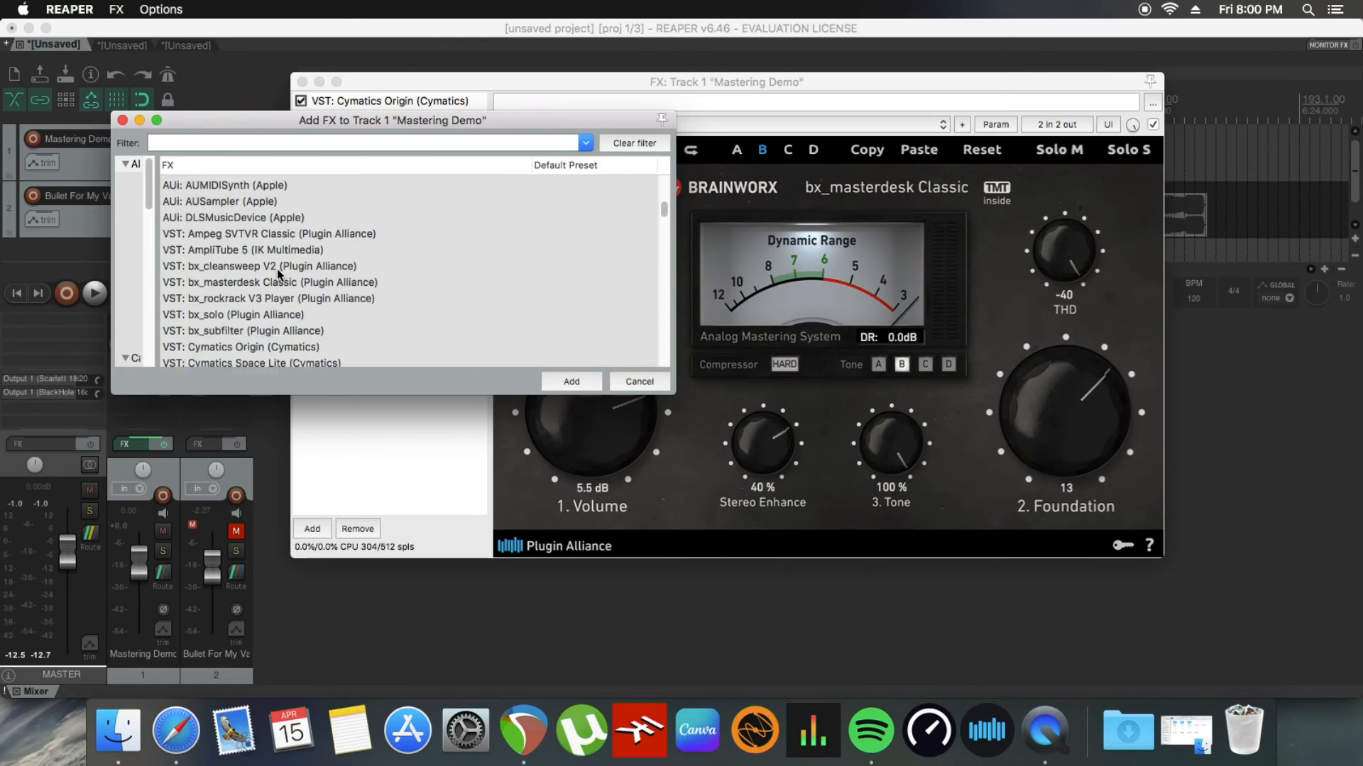
scroll(278, 276, "down", 1)
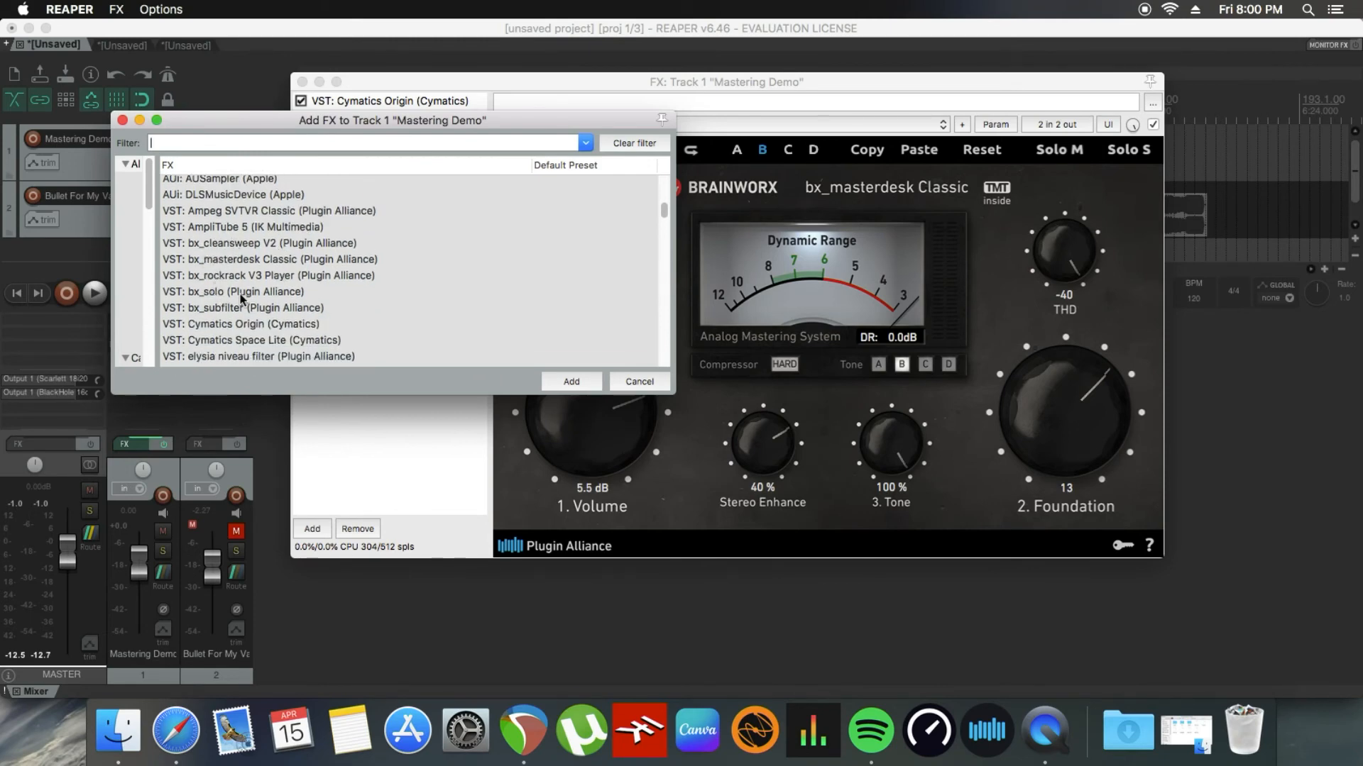
scroll(242, 298, "down", 4)
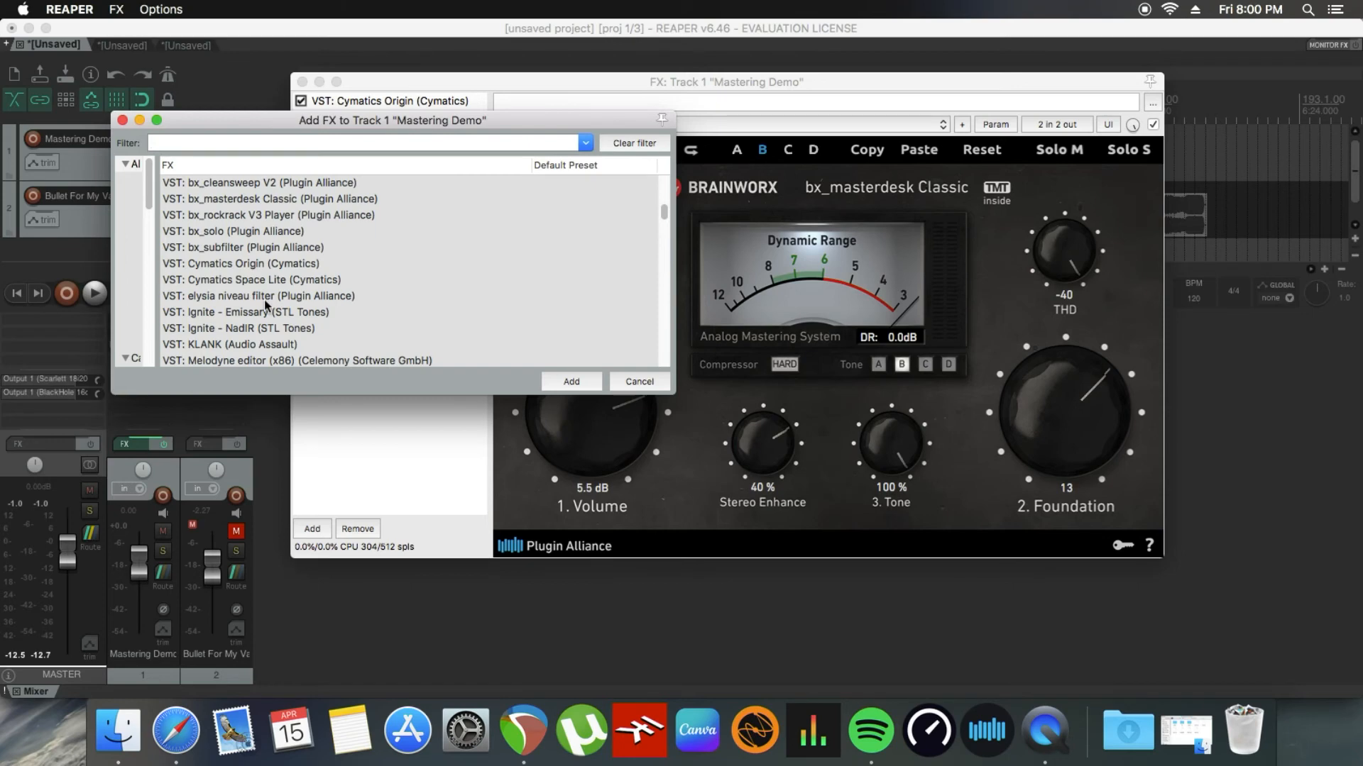
scroll(267, 305, "down", 5)
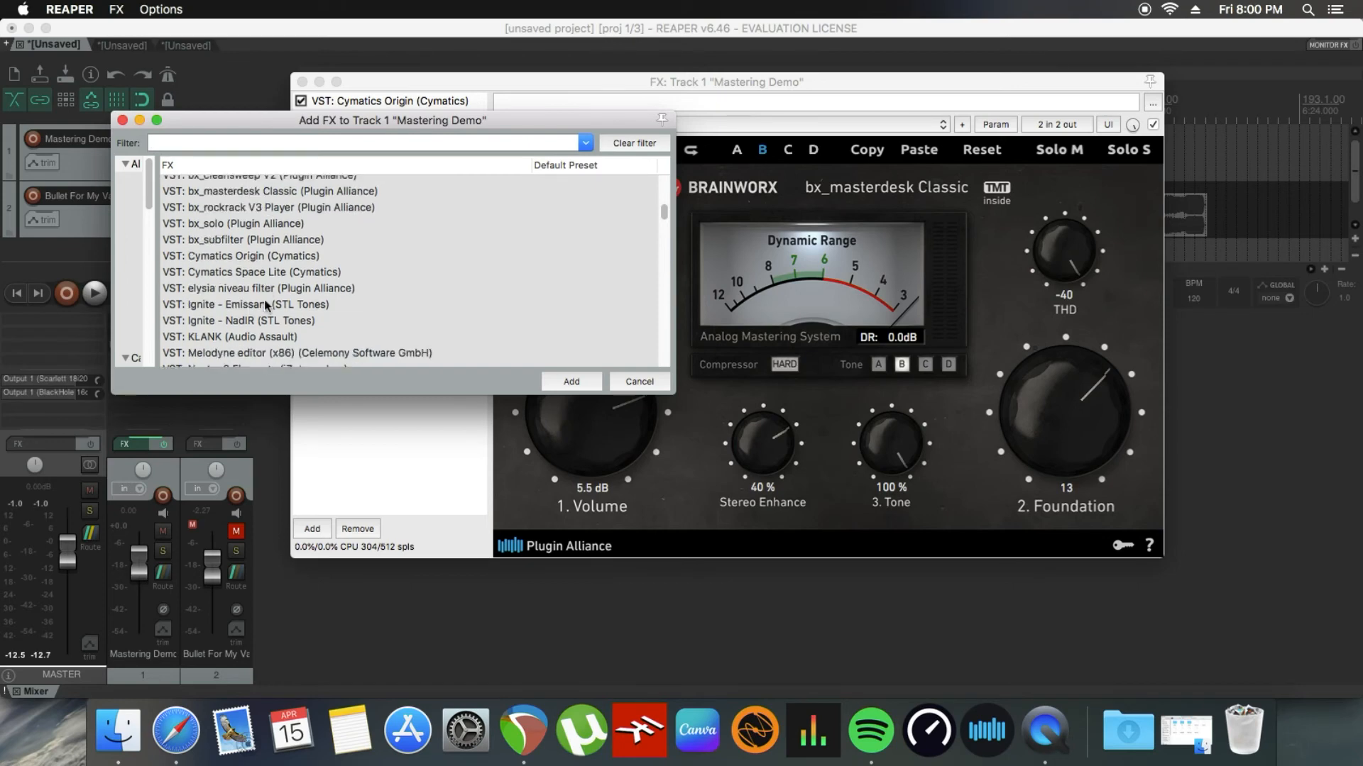
scroll(266, 305, "down", 10)
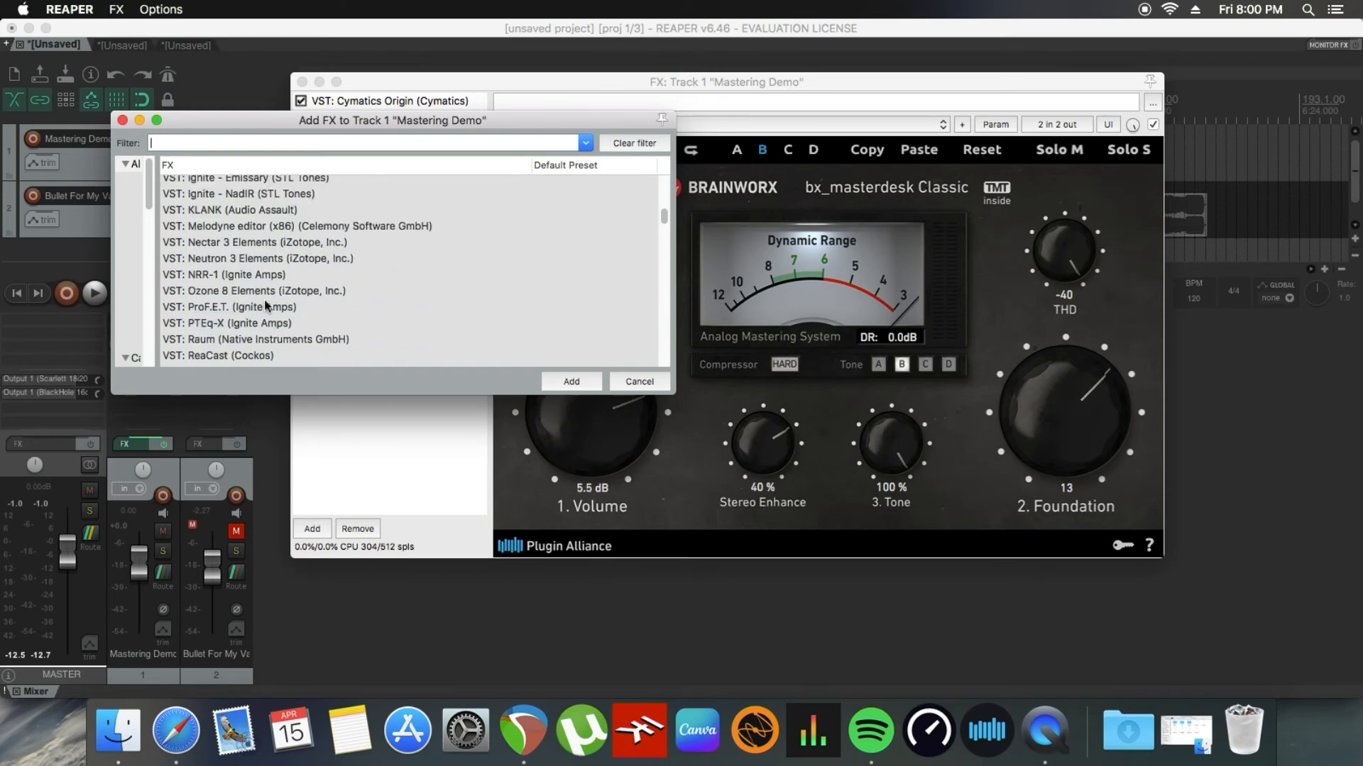
scroll(264, 305, "down", 12)
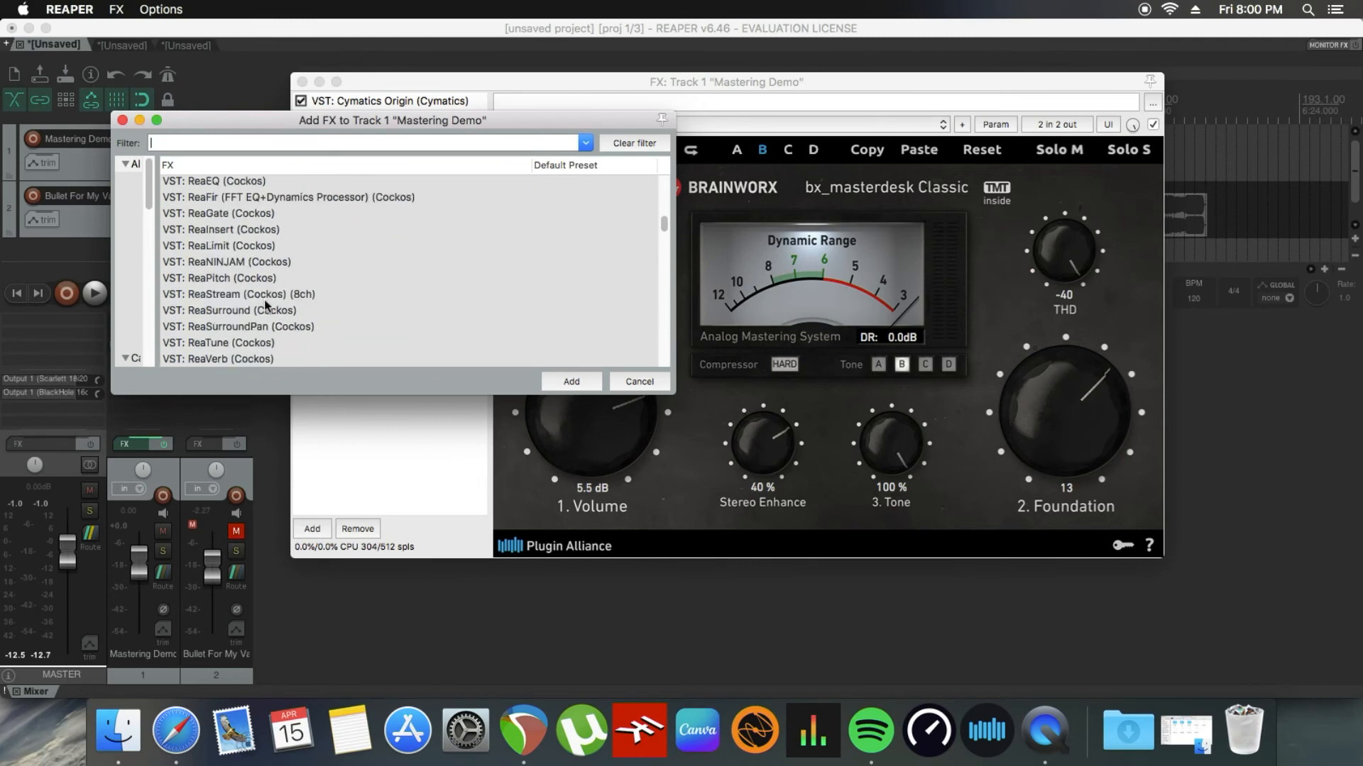
scroll(264, 304, "down", 4)
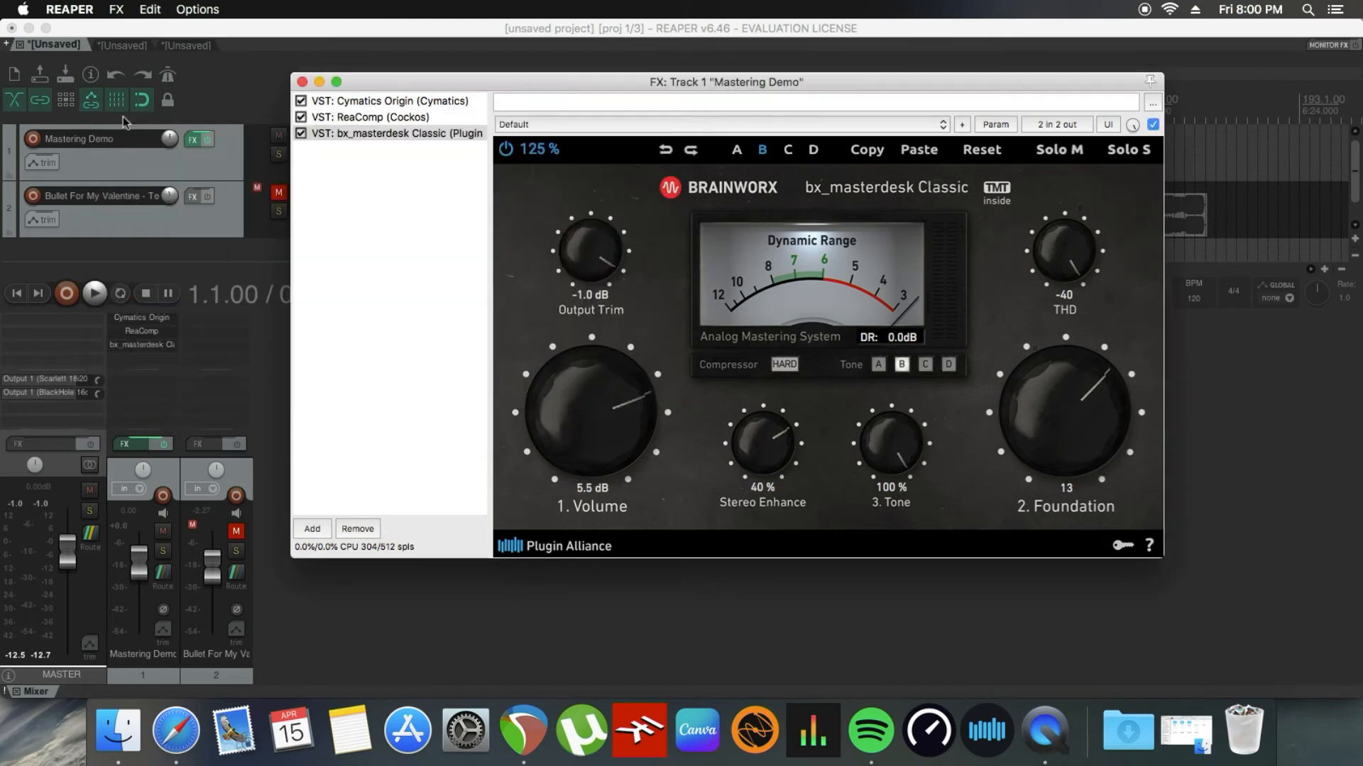
left_click(123, 121)
Step: Switch to Plugin Alliance Installation Manager, connect Wi-Fi to CIA_MOBILE_6 and dismiss the connection error
left_click(988, 732)
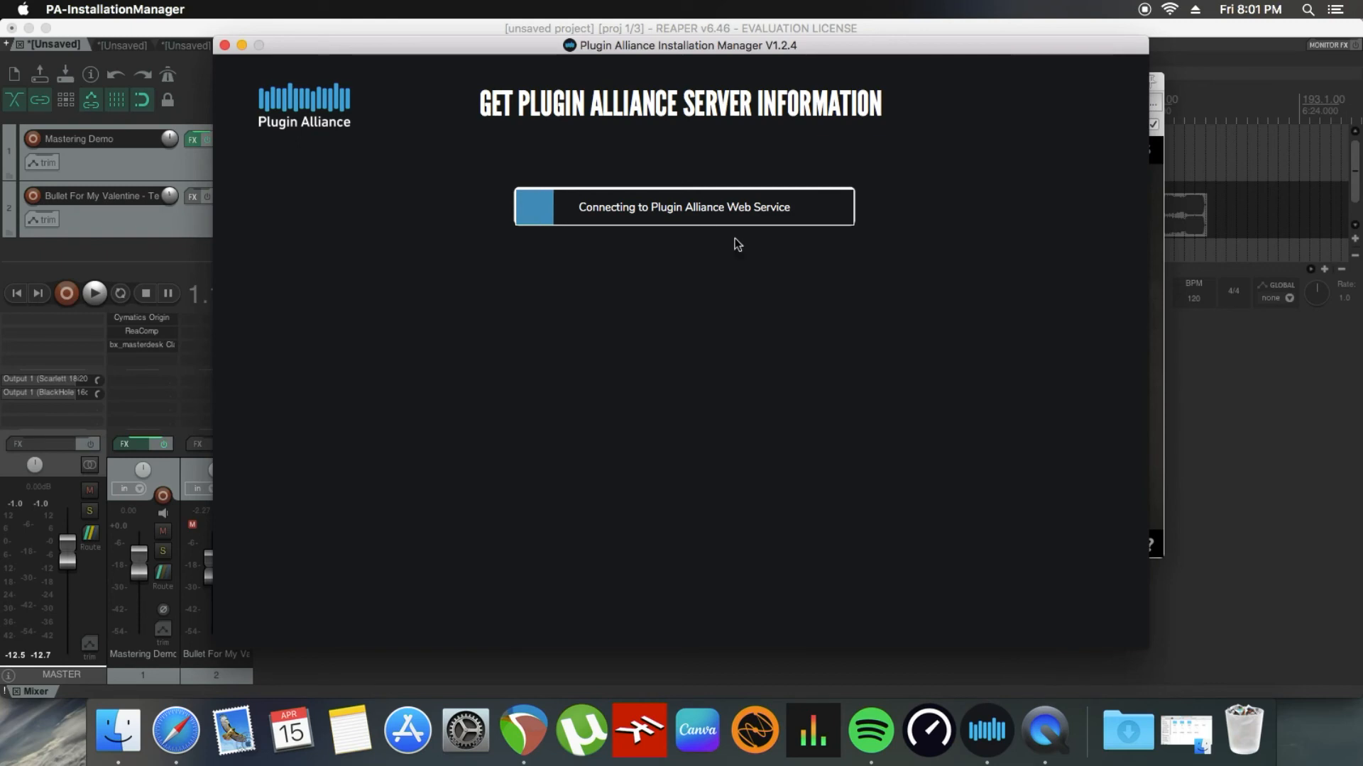
left_click_drag(508, 54, 690, 66)
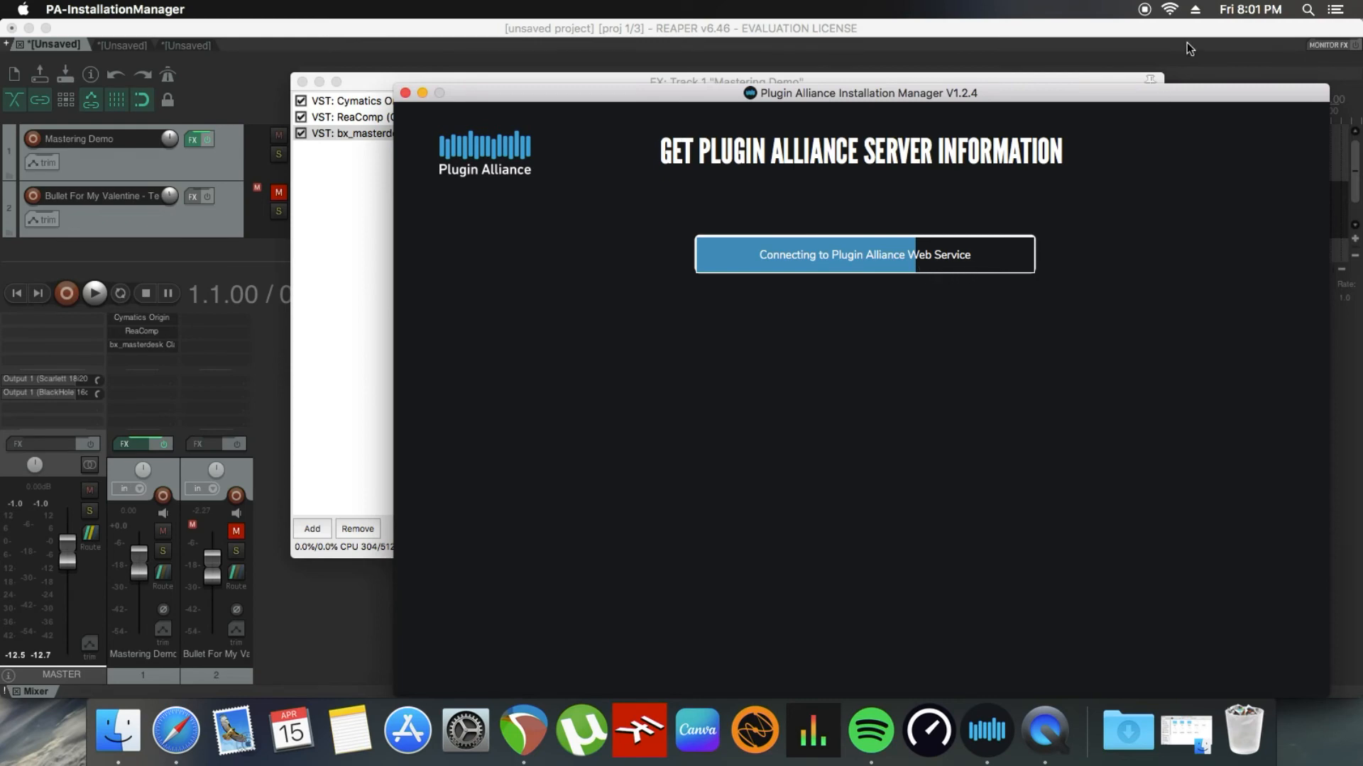
left_click(1170, 10)
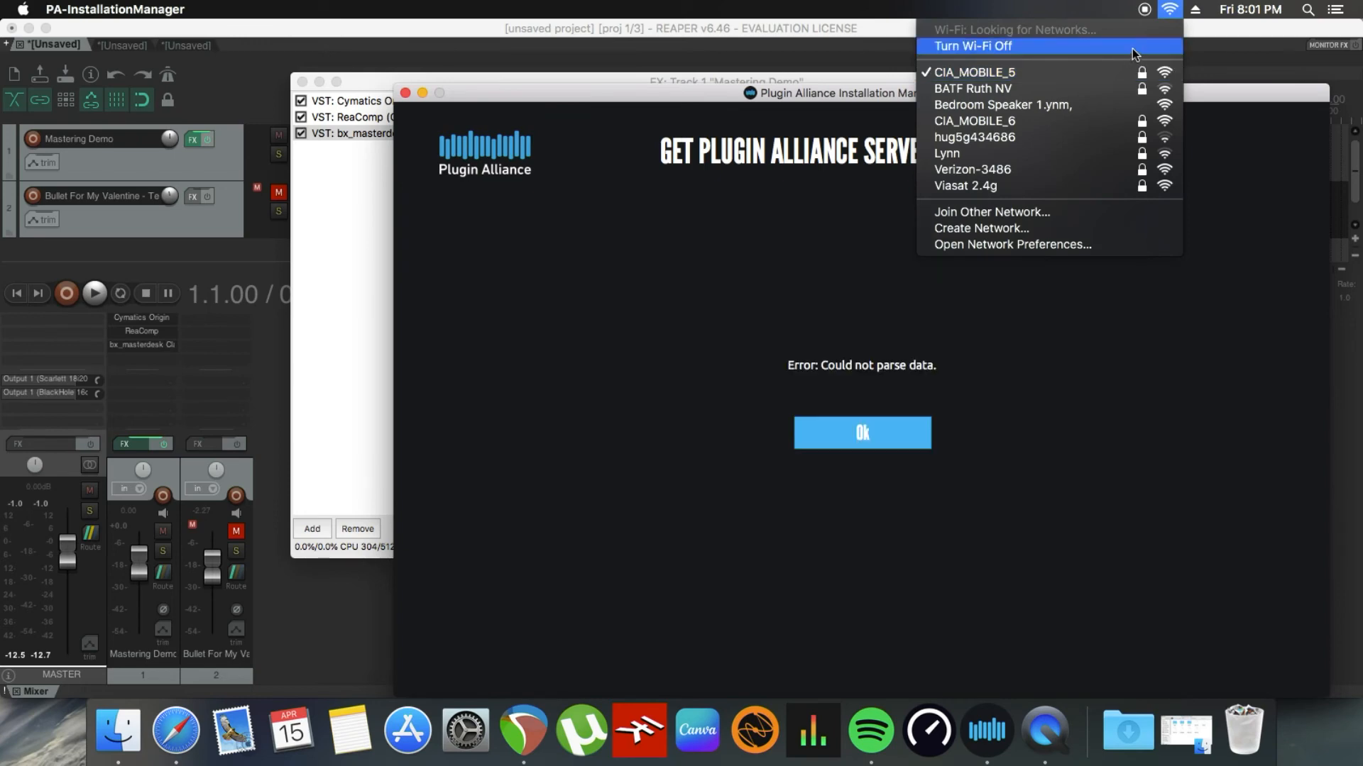
left_click(1067, 122)
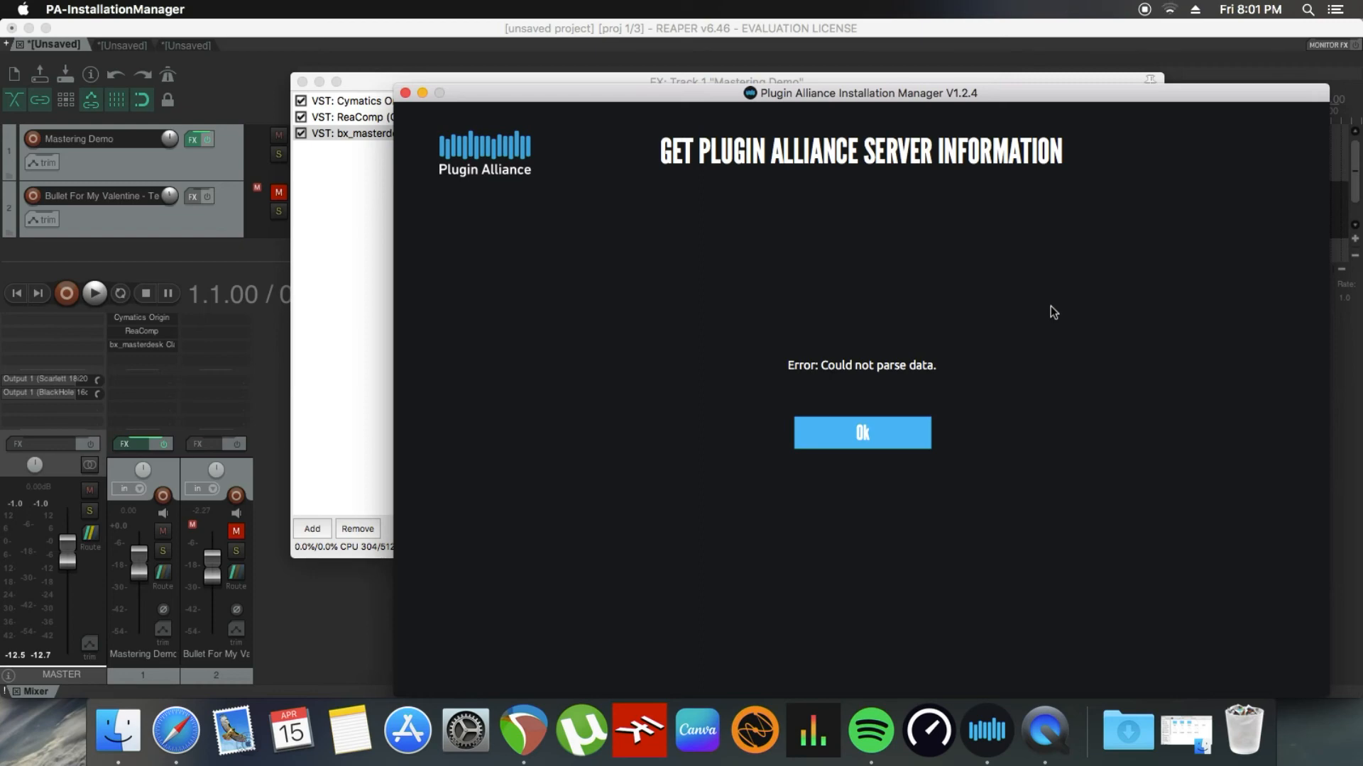
left_click(863, 449)
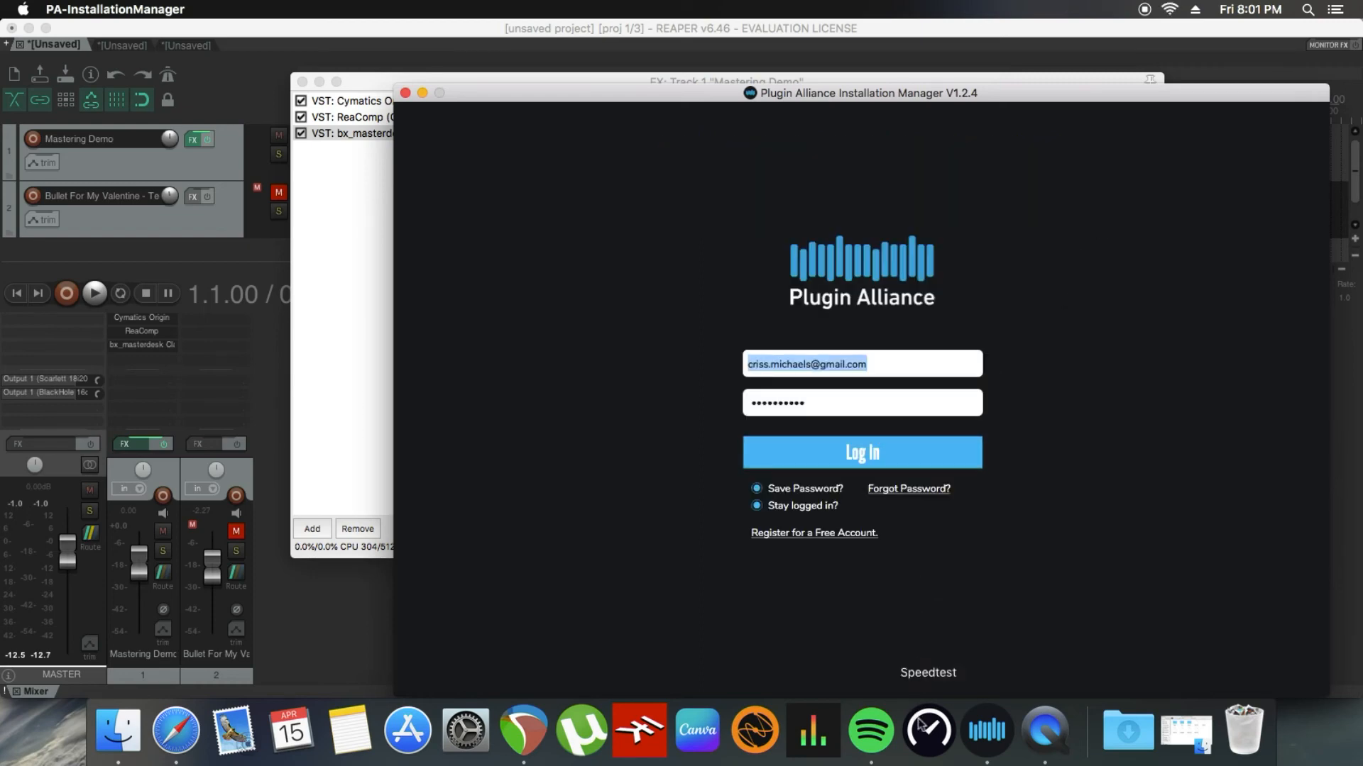
Step: Switch to Spotify, pause the playing song and minimize its window
left_click(871, 729)
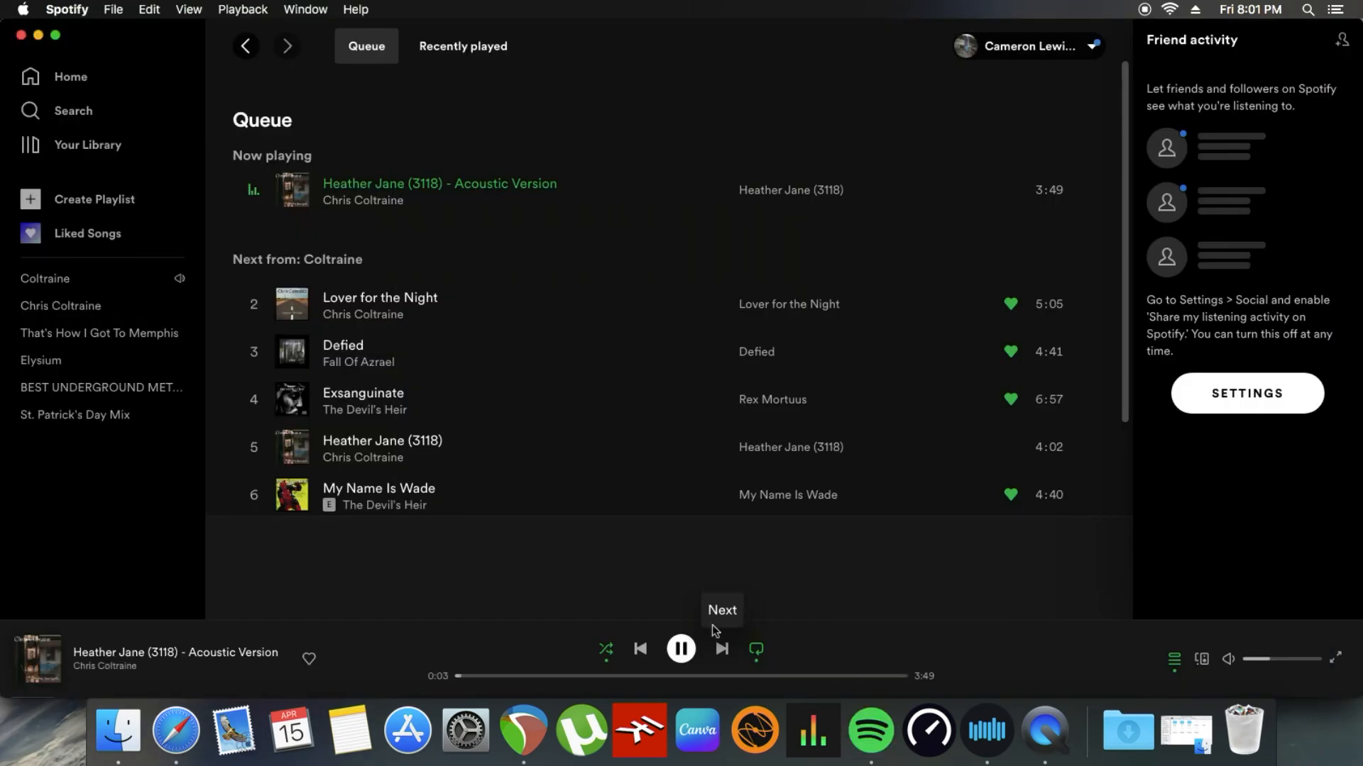
left_click(680, 648)
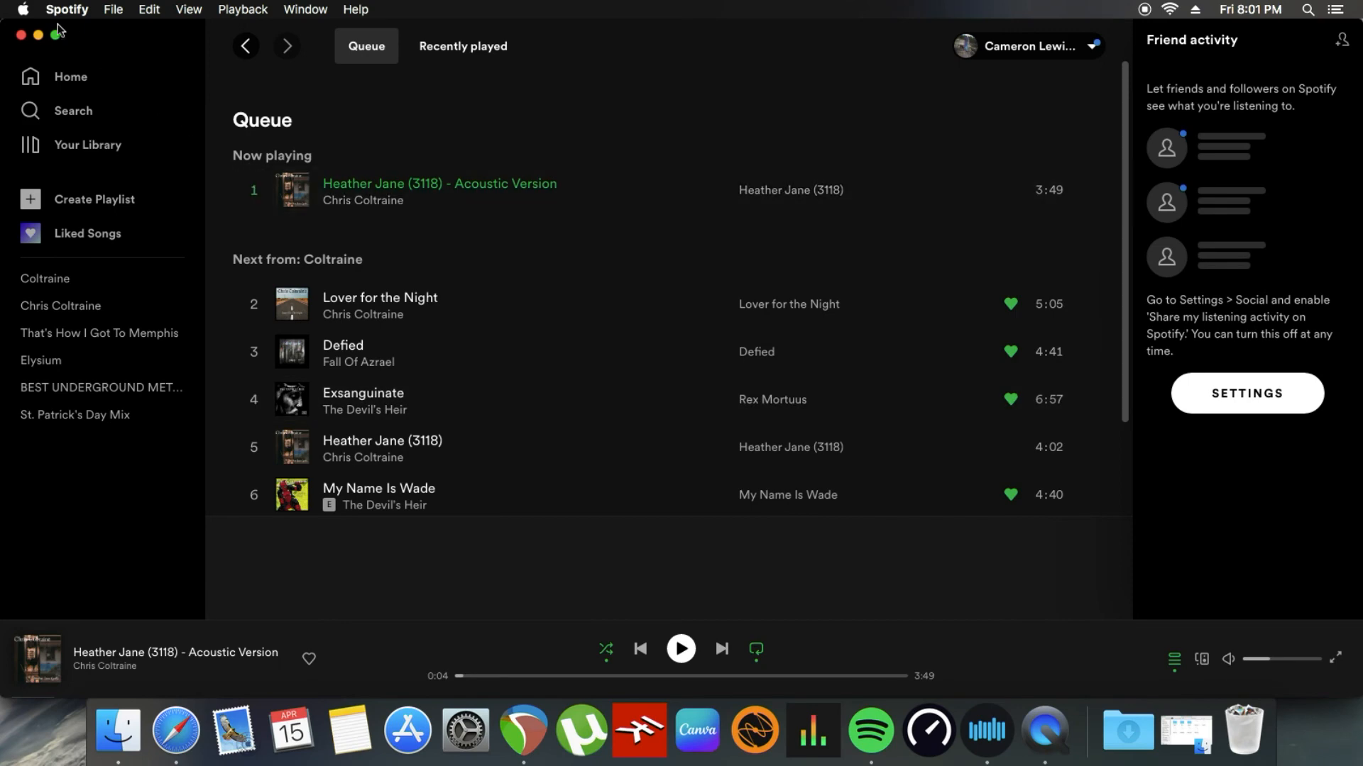
left_click(38, 35)
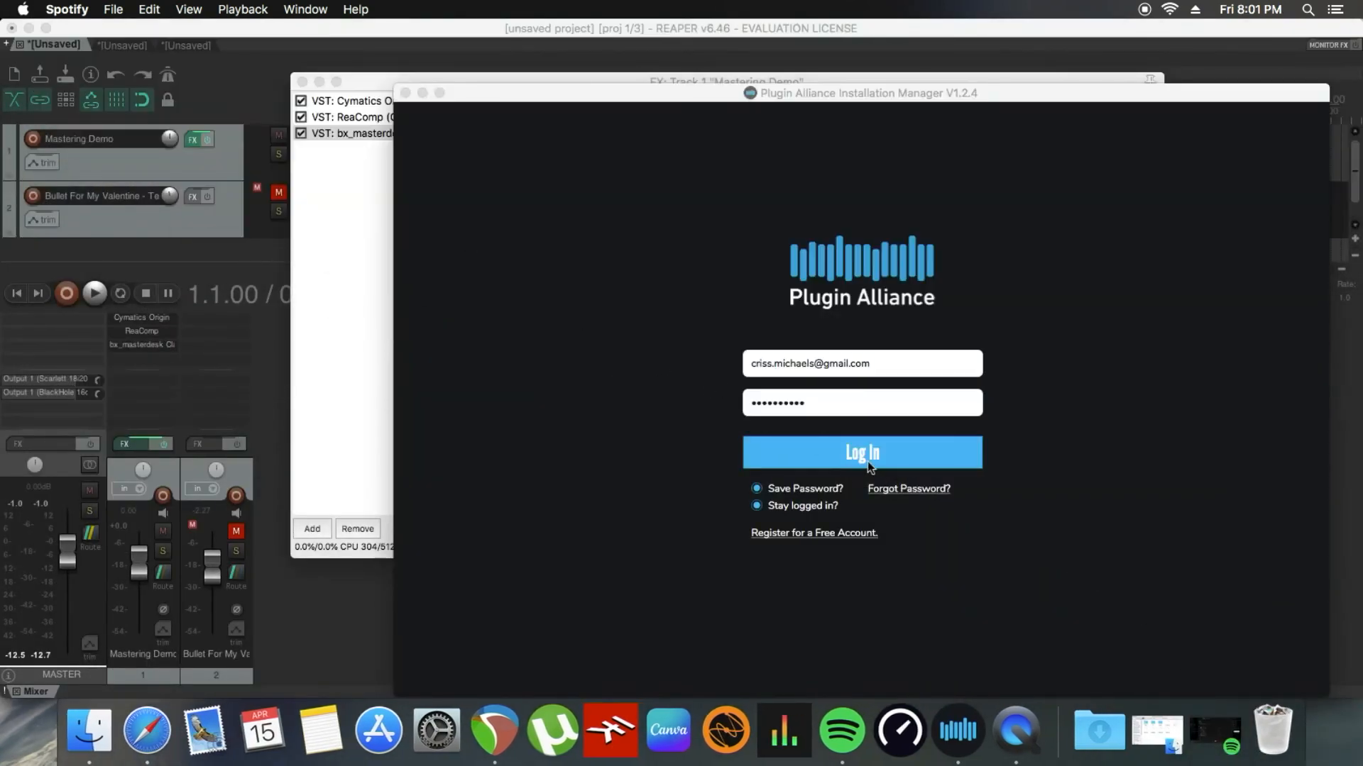
Step: Log in to Plugin Alliance with the saved credentials, show My Products and select bx_rockrack V3 Player for installation
left_click(867, 454)
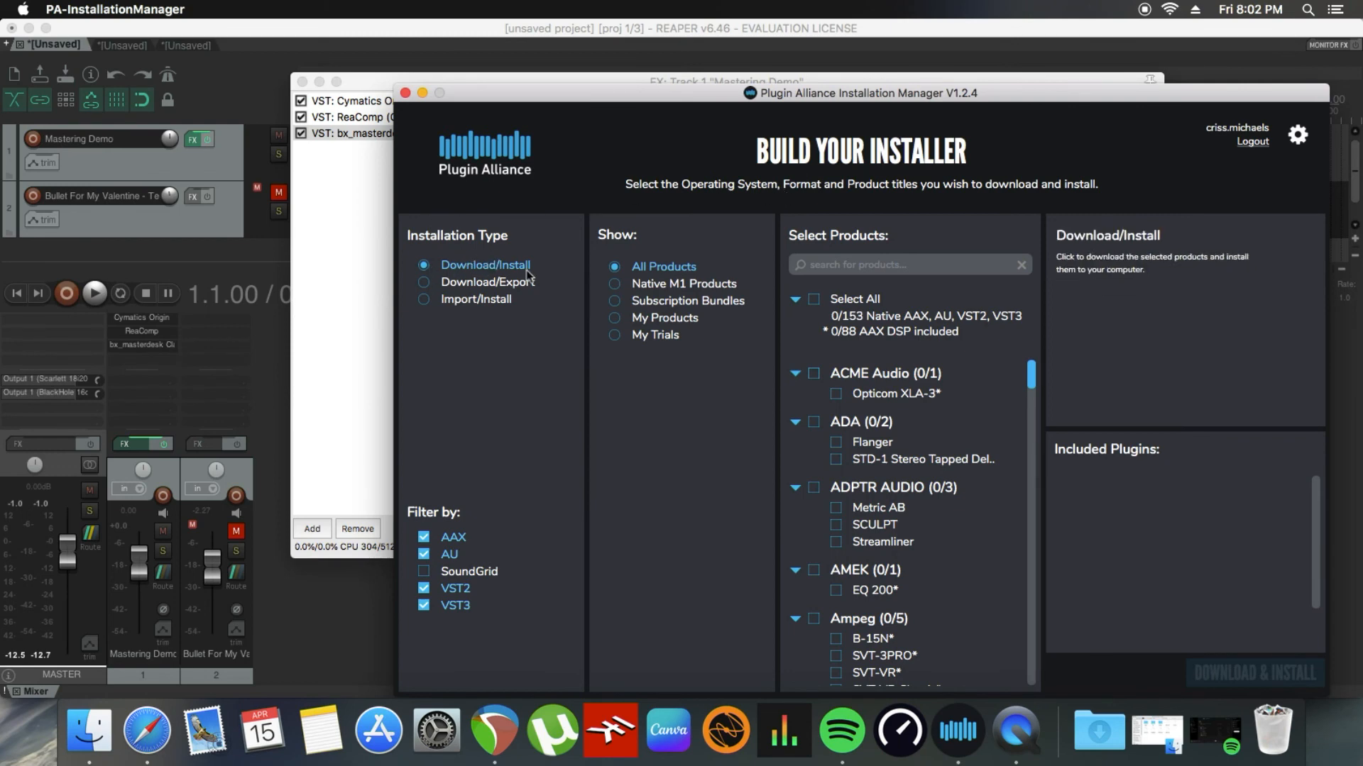
left_click(615, 320)
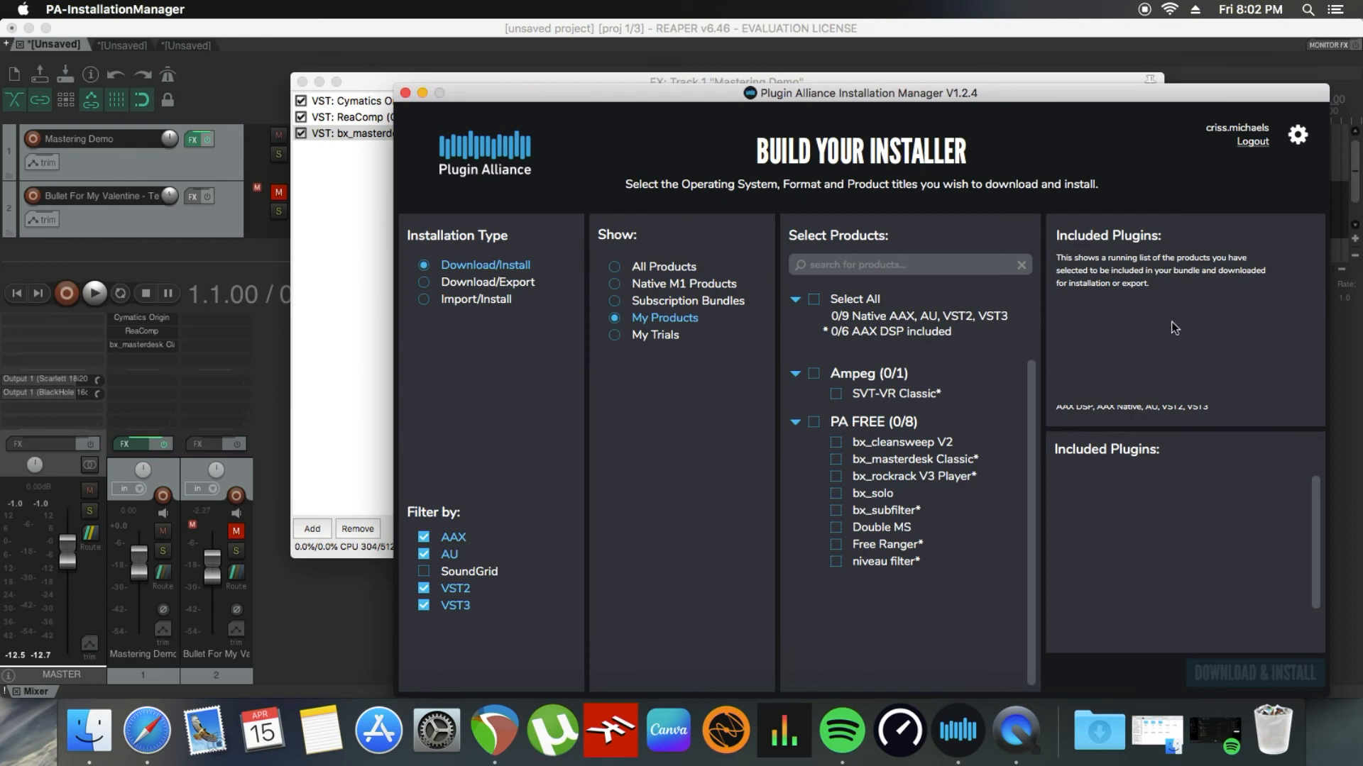
left_click(922, 480)
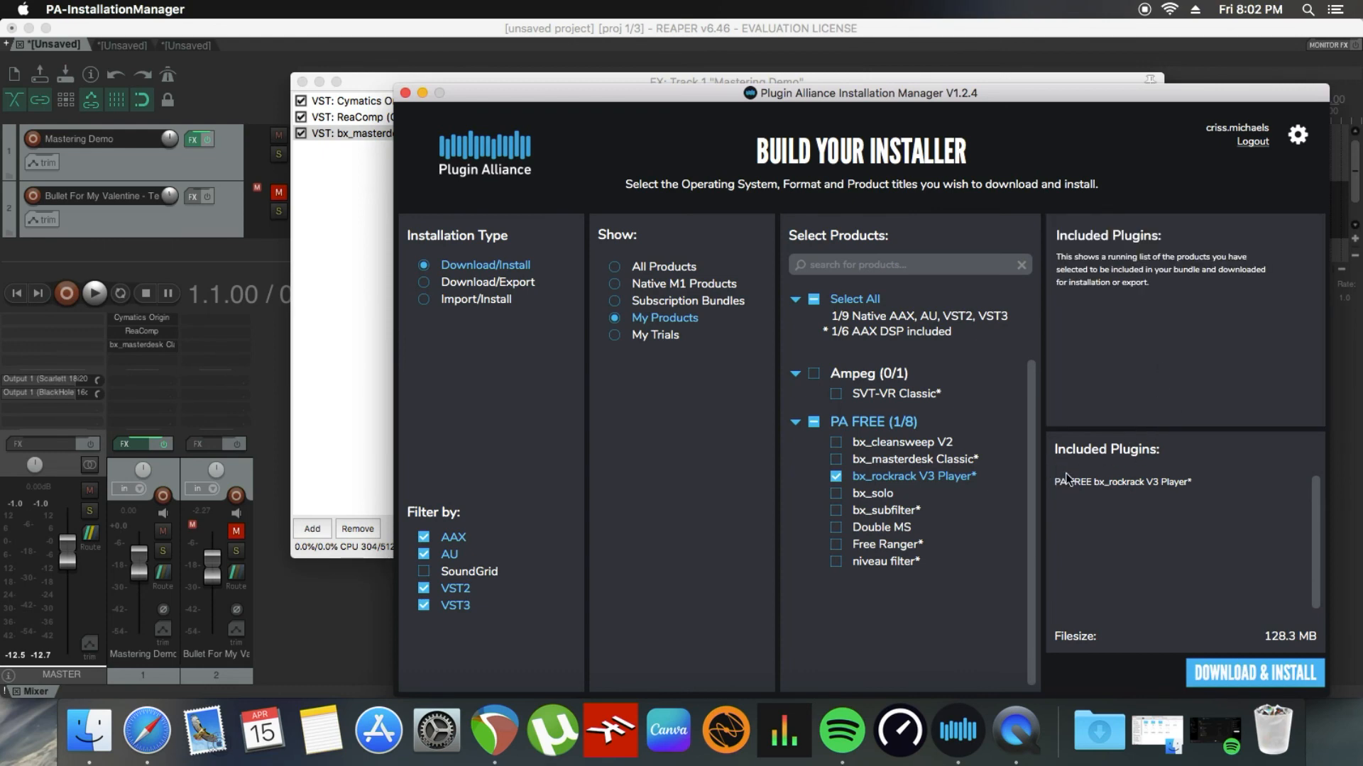
Step: Open the bx_masterdesk Classic product page in Safari, examine its reviews and overview, and check the current date
left_click(1016, 461)
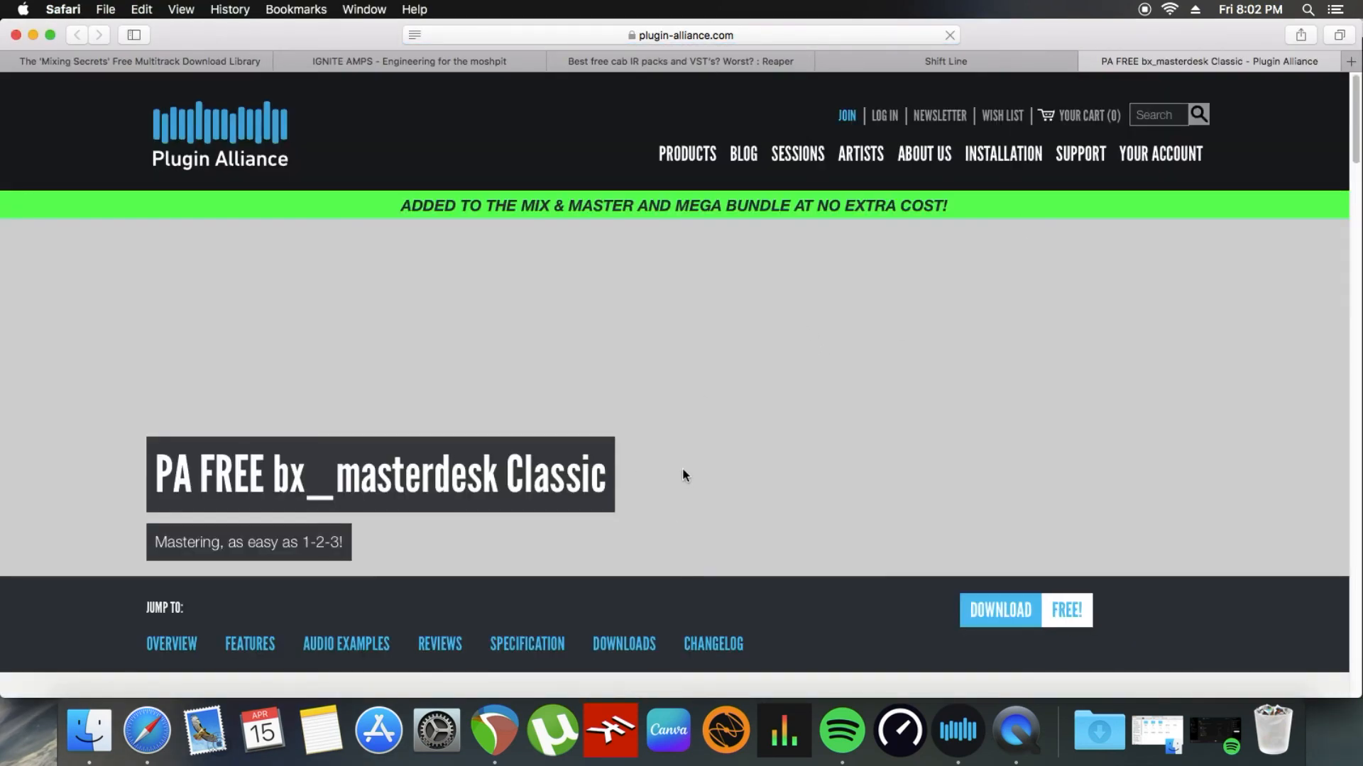
scroll(721, 492, "down", 3)
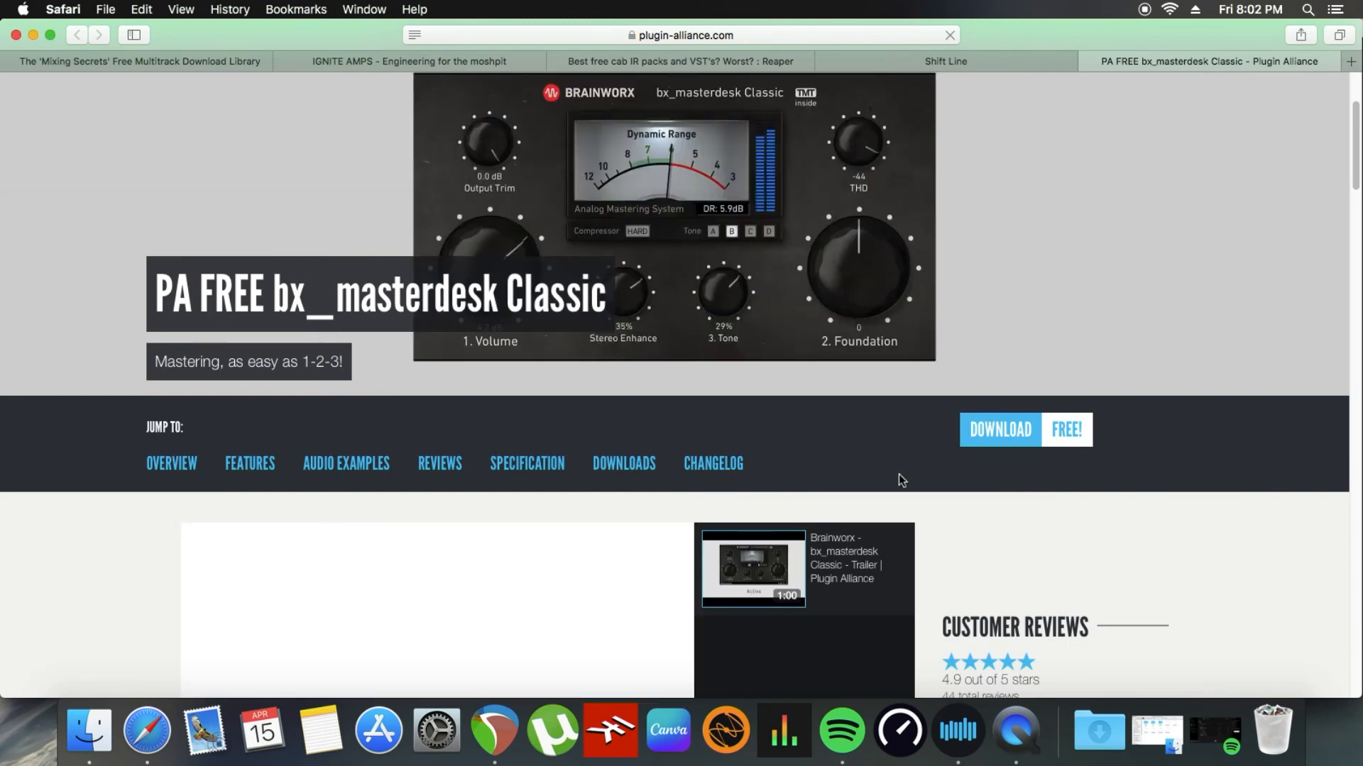
scroll(899, 477, "down", 6)
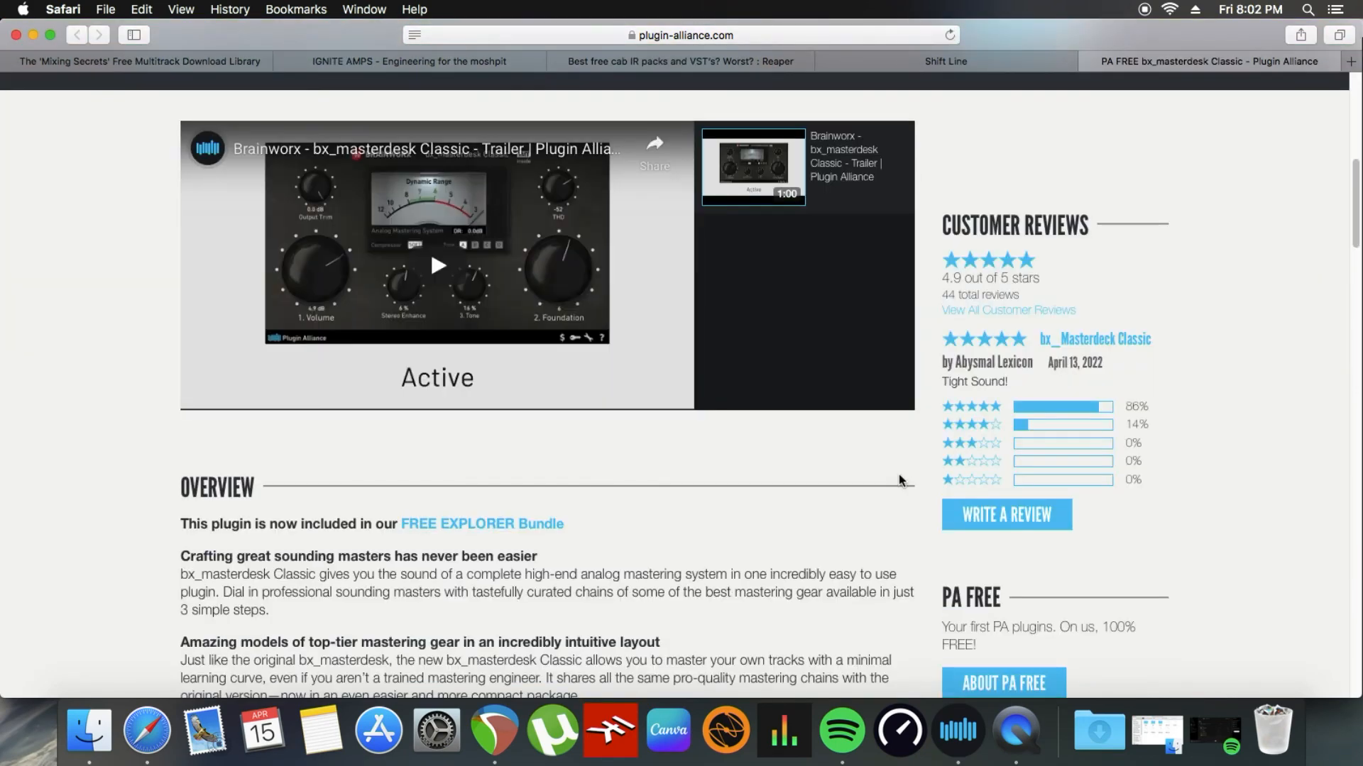
left_click(1244, 12)
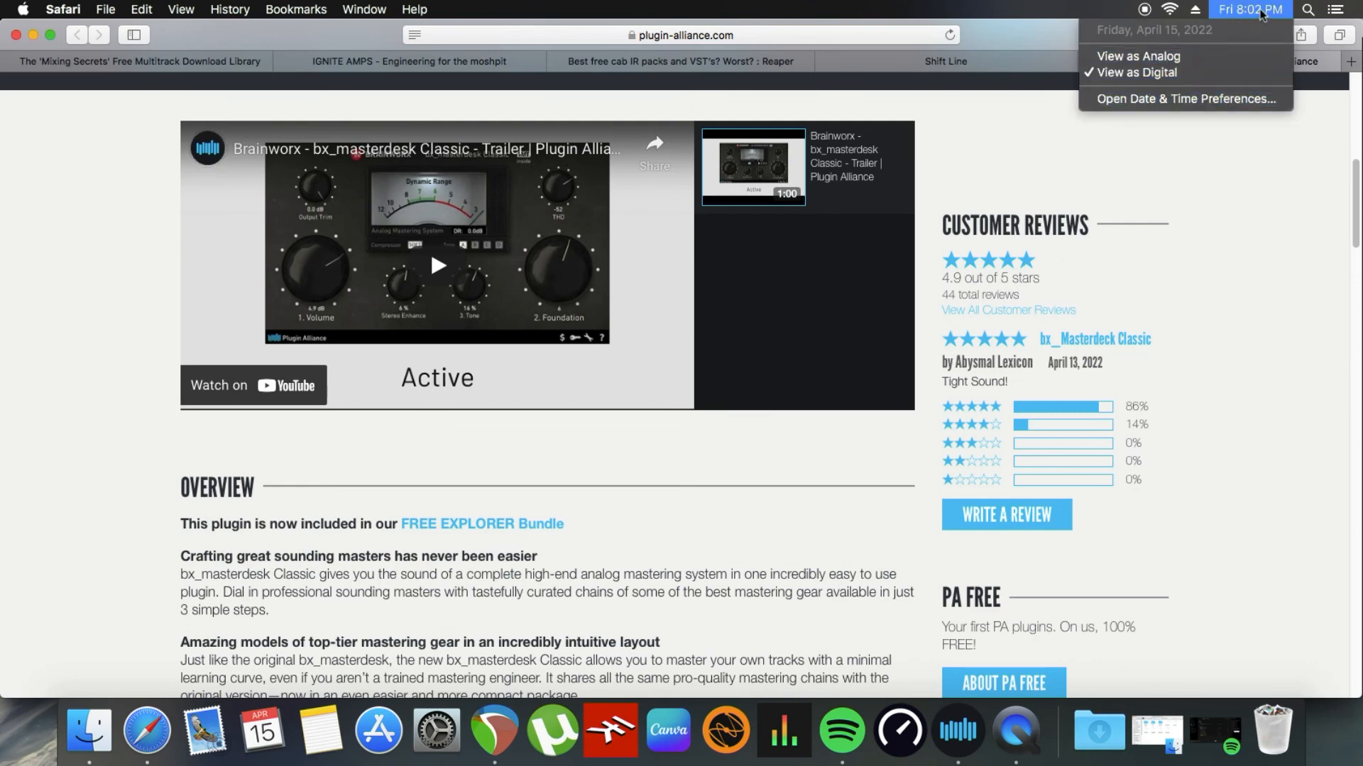
Step: Open the FREE EXPLORER Bundle page, examine its bundle products and open the bx_masterdesk Classic product page from there
left_click(1257, 14)
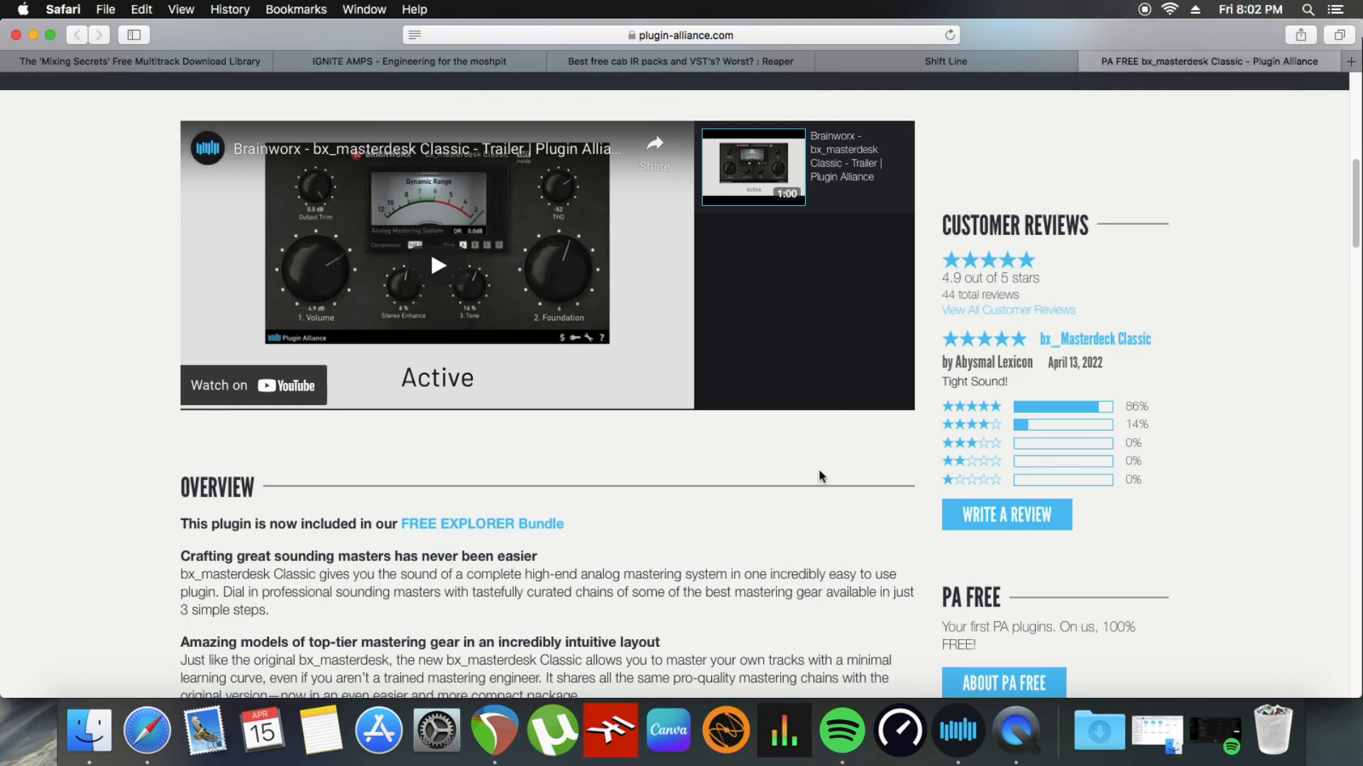
scroll(775, 526, "down", 2)
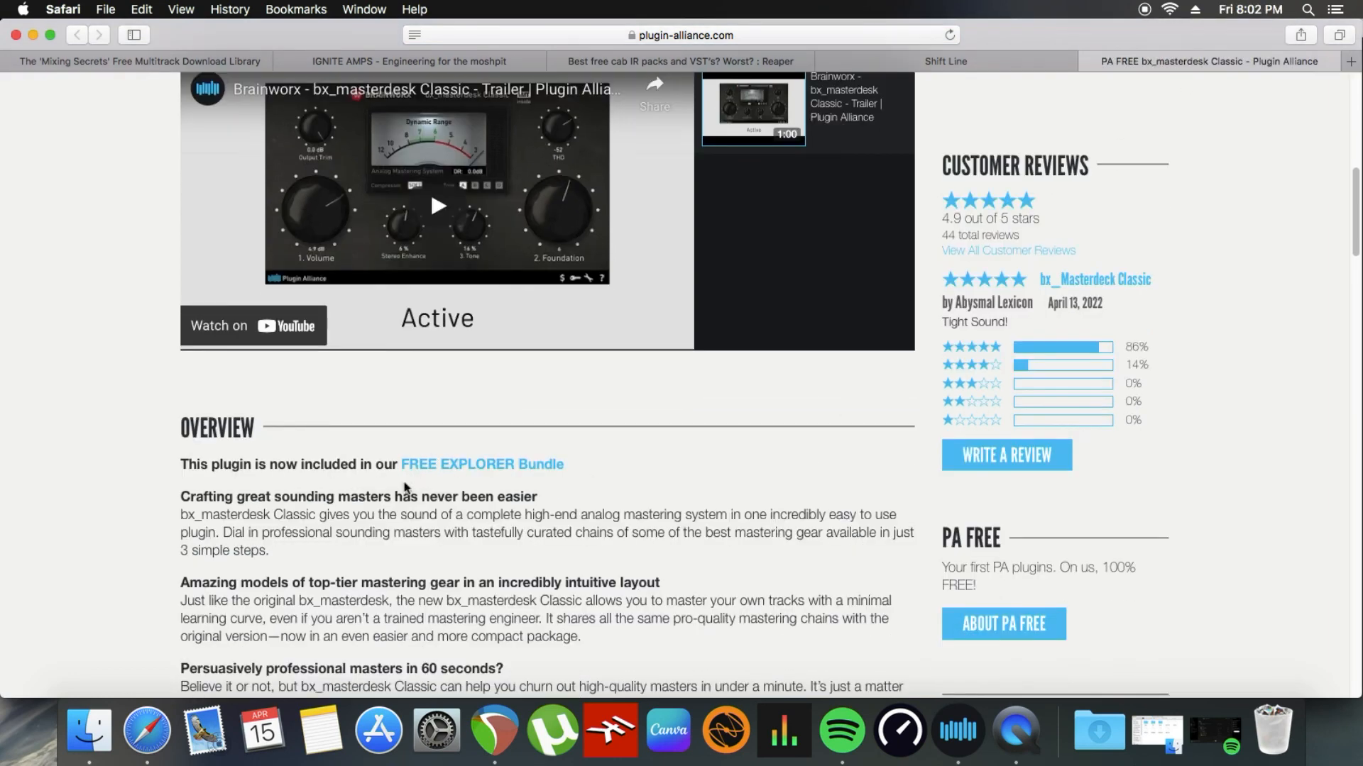
left_click(514, 470)
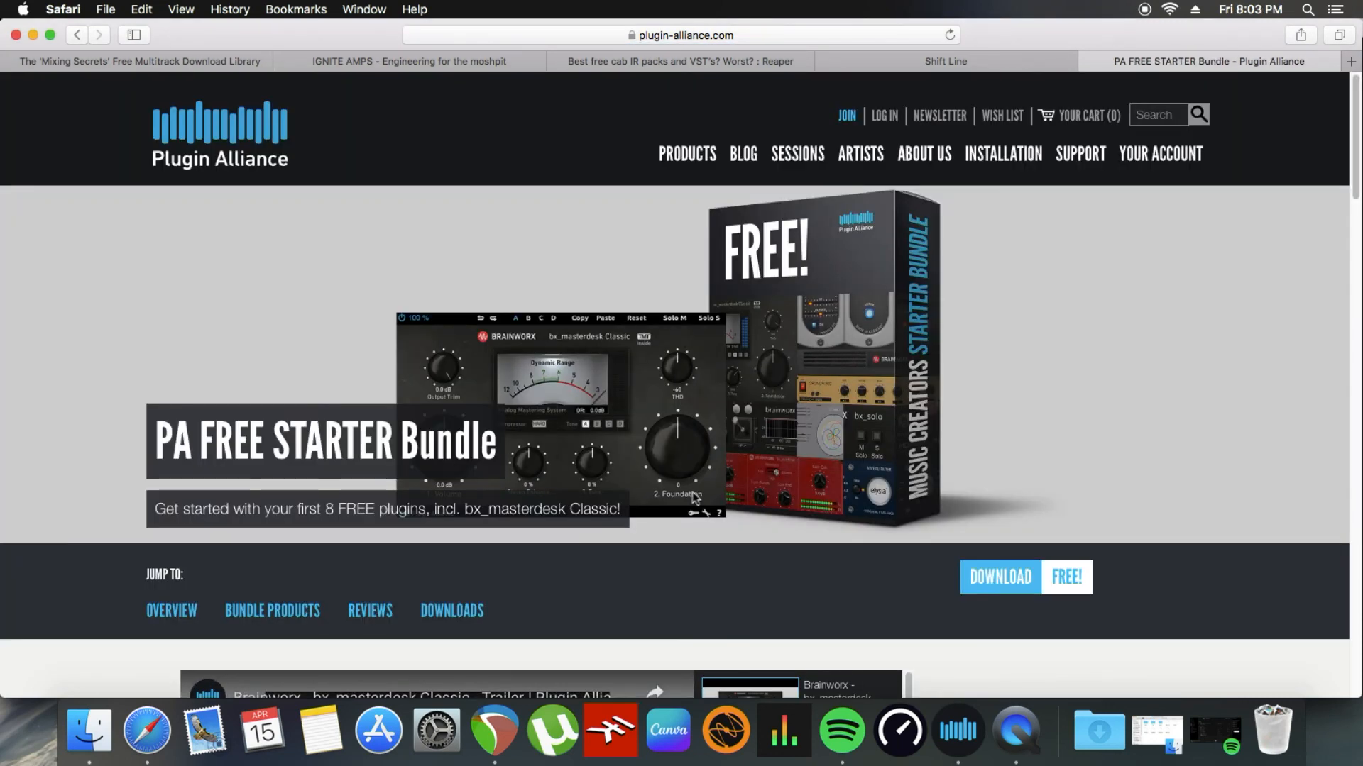
scroll(708, 495, "down", 15)
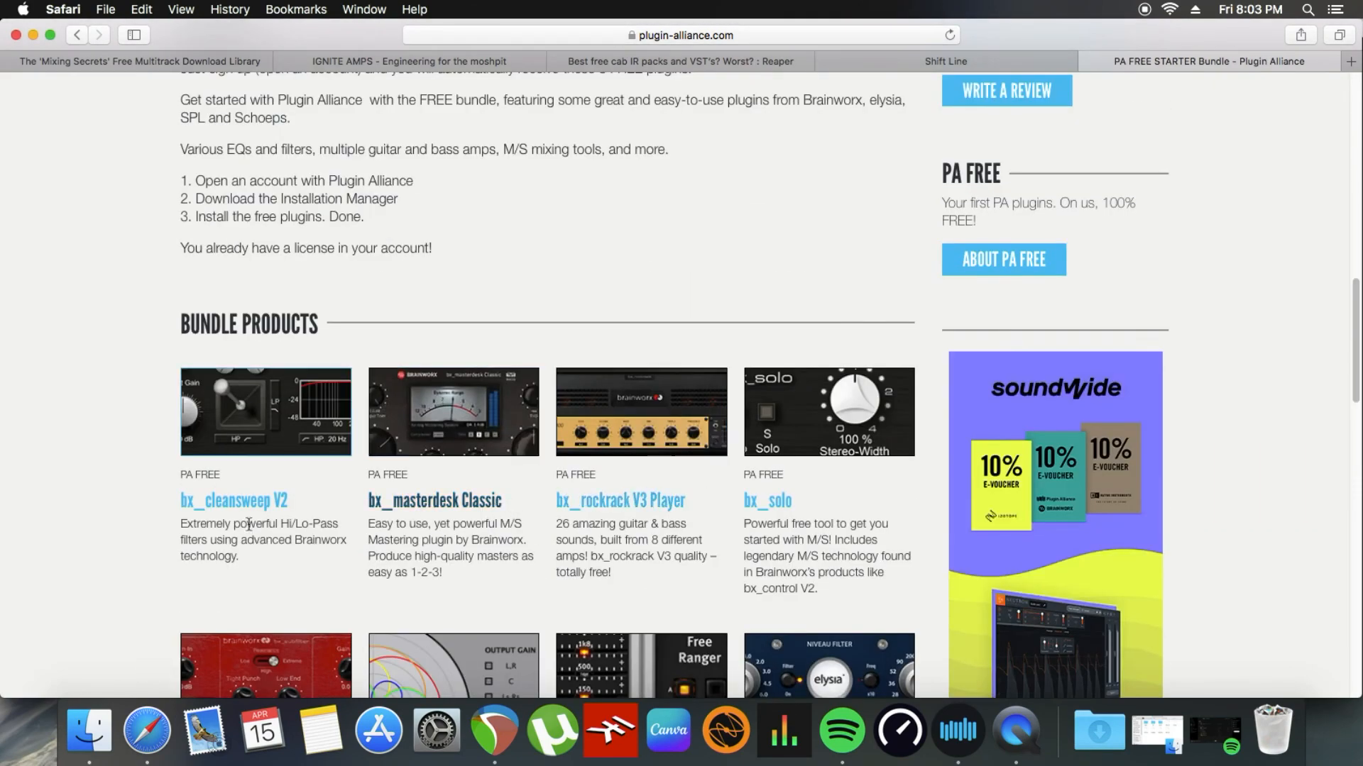
scroll(357, 470, "down", 5)
scroll(358, 470, "down", 3)
scroll(358, 470, "up", 2)
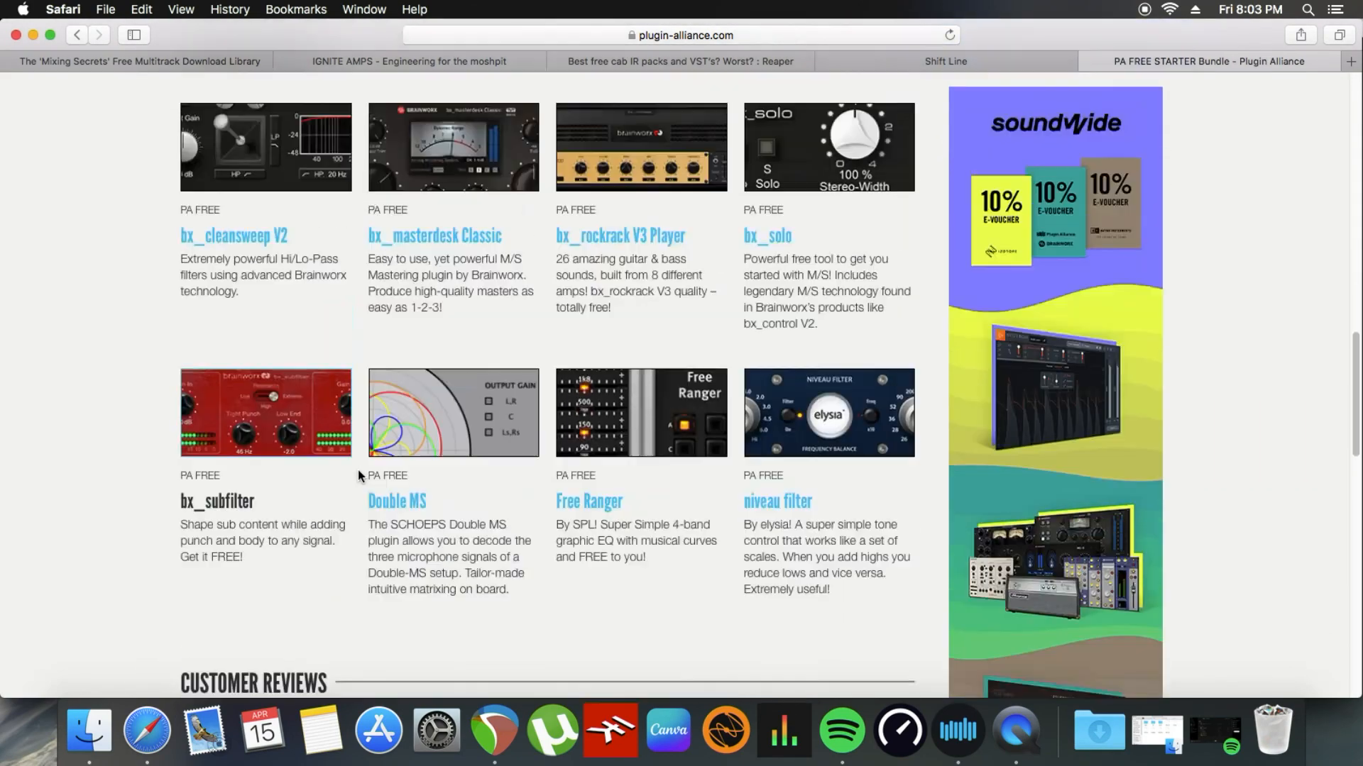
scroll(357, 470, "up", 1)
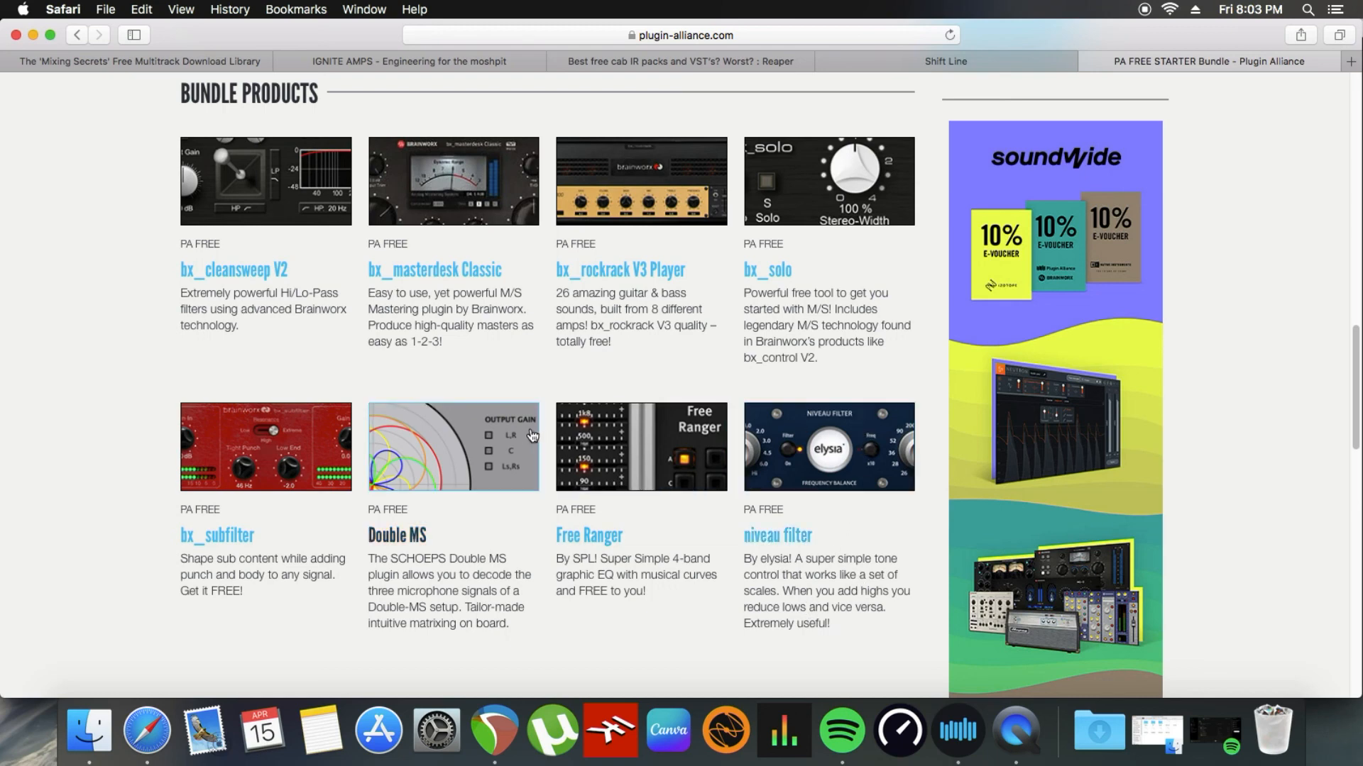
left_click(443, 274)
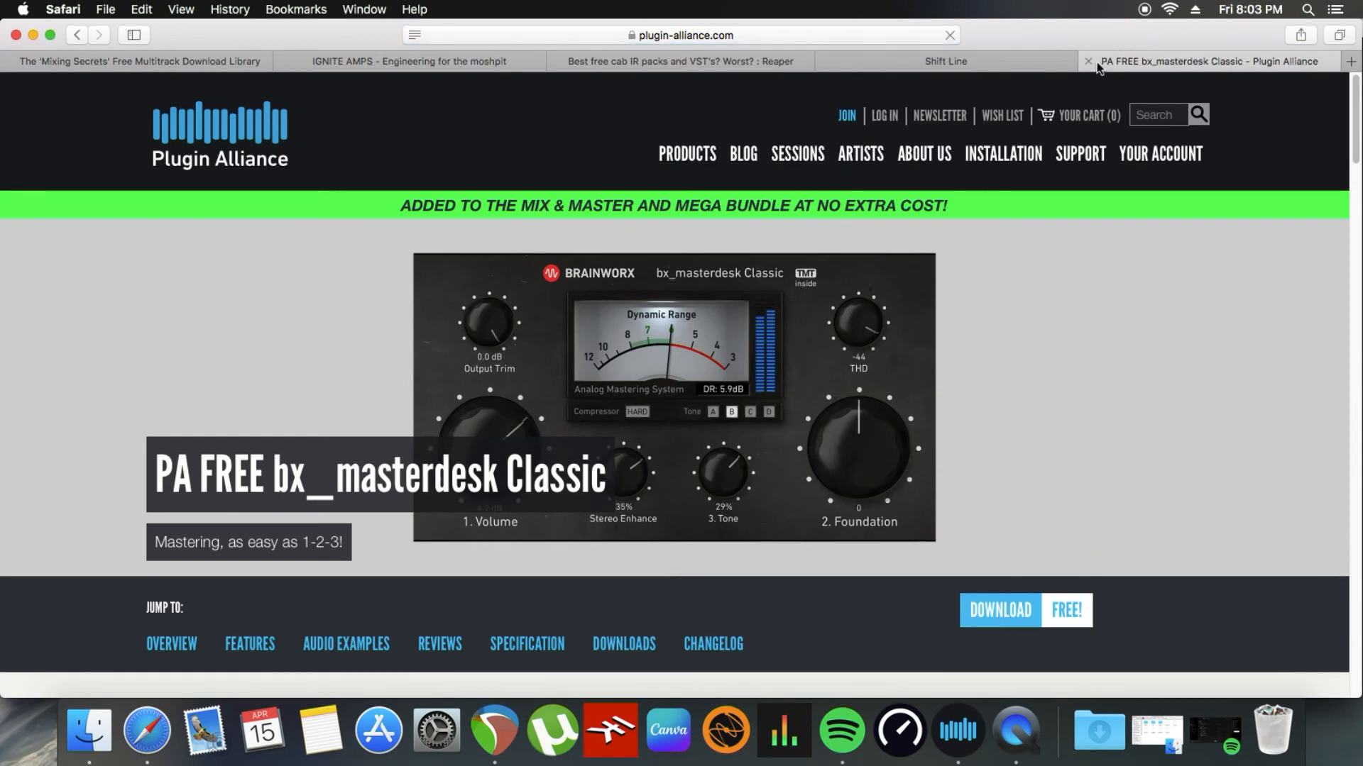
Step: Close the Plugin Alliance tab, minimize Safari, and close the Installation Manager and Mastering Demo FX windows to return to the REAPER project
left_click(1088, 61)
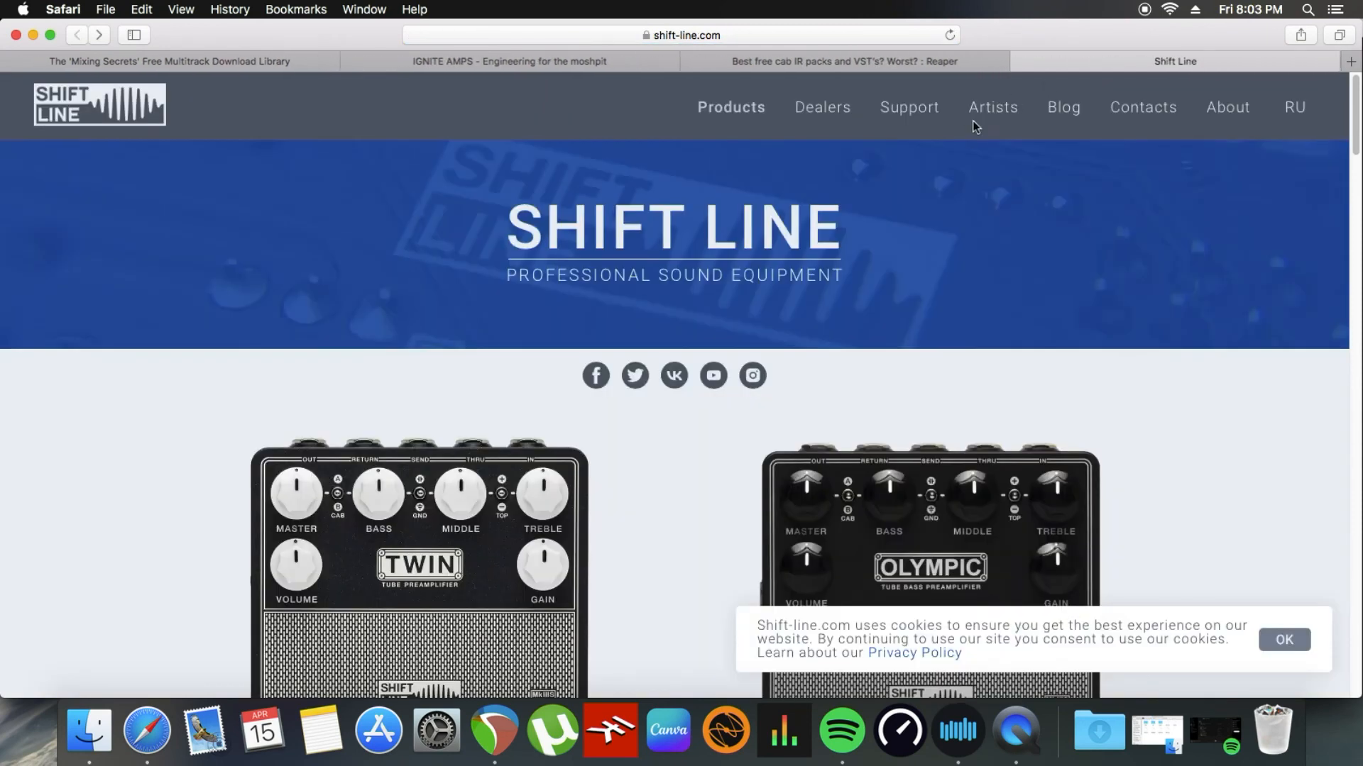
left_click(32, 35)
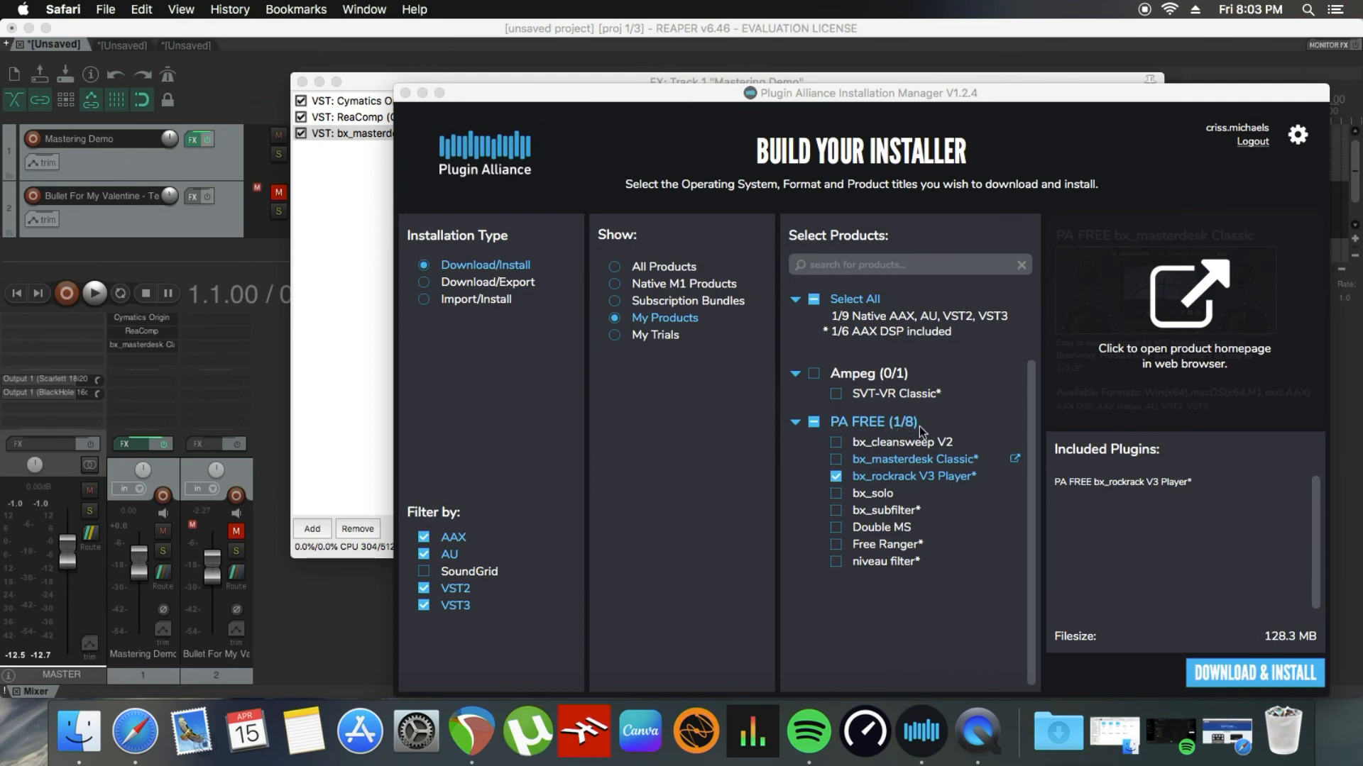
left_click(405, 92)
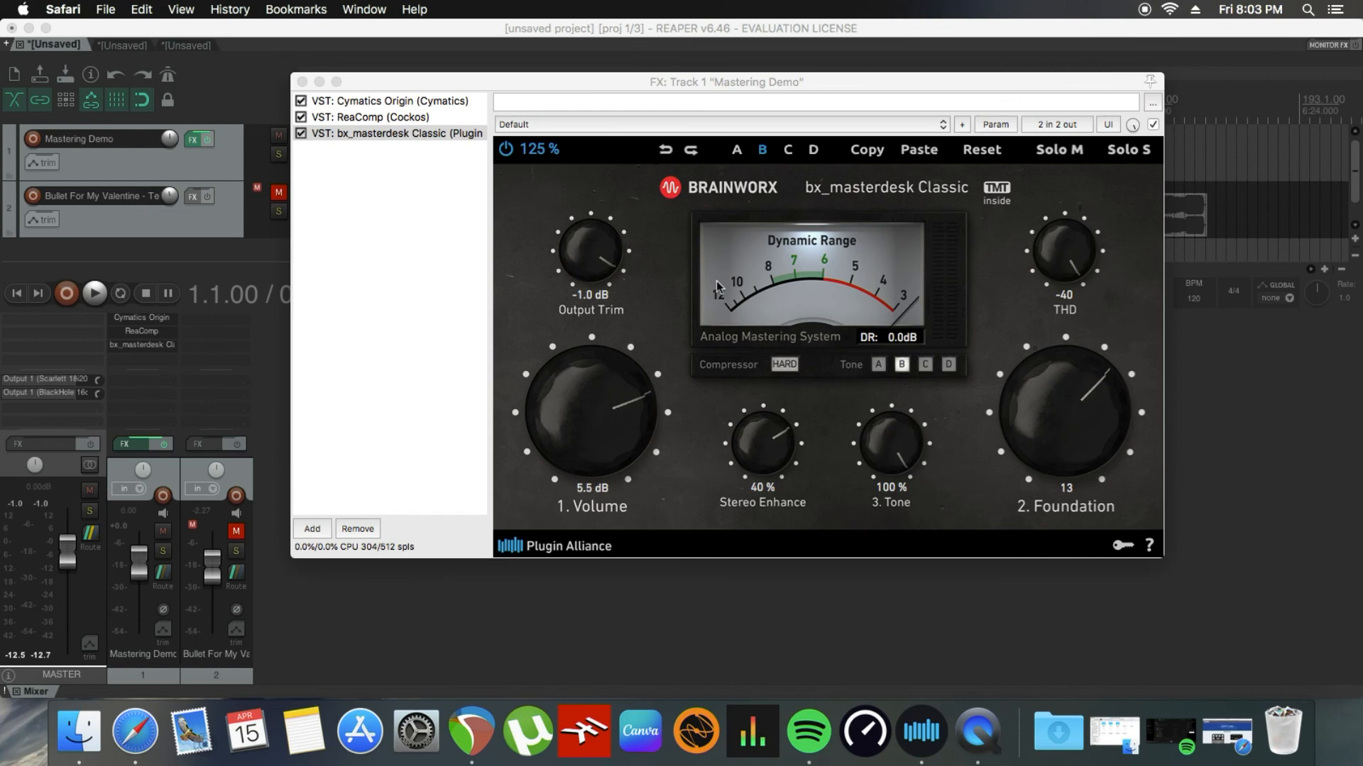
left_click(302, 82)
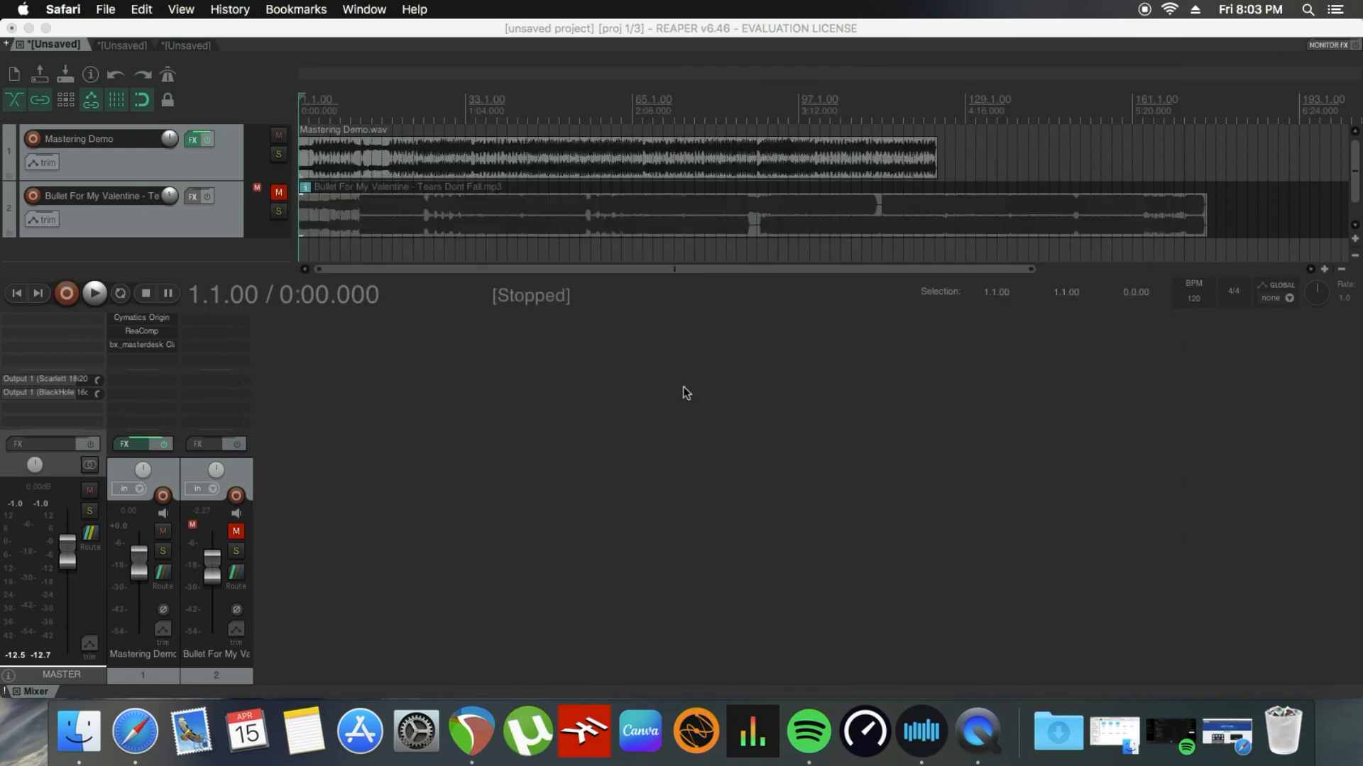